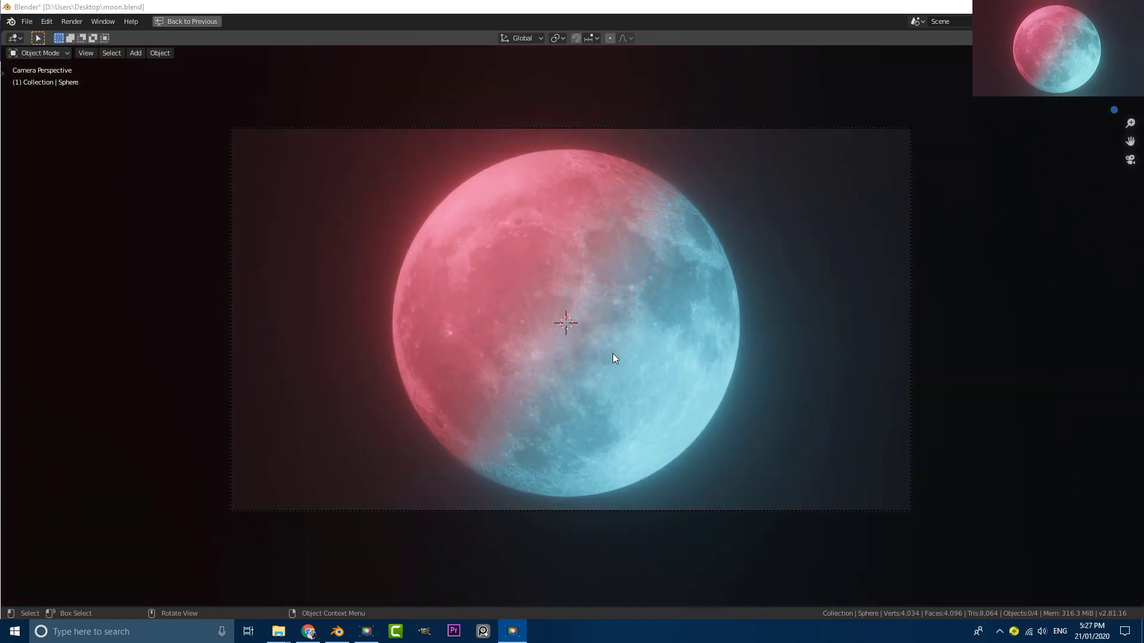
Step: Switch to the CGI Moon Kit web page and review the colour map download sizes
middle_click_drag(665, 274, 544, 262)
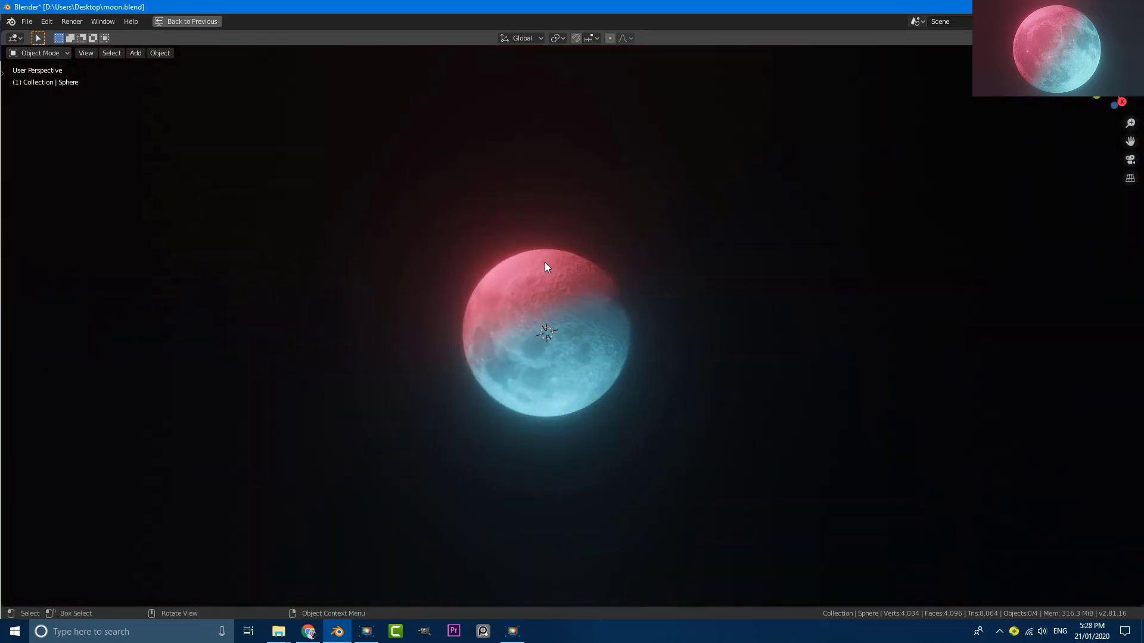
key("KP_0")
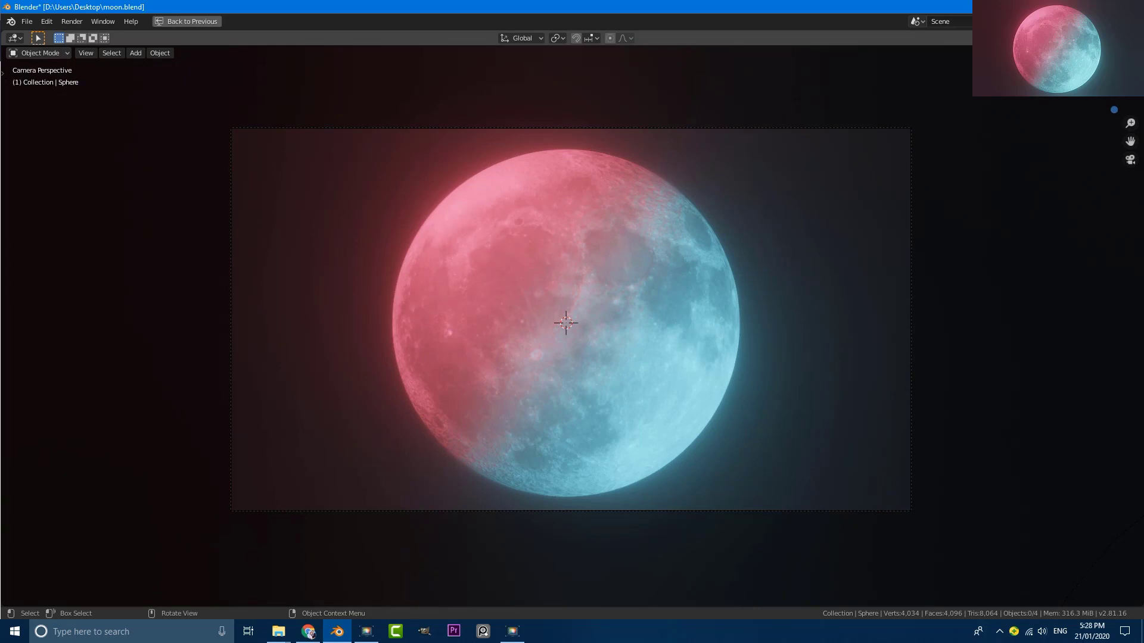
key("alt+Tab")
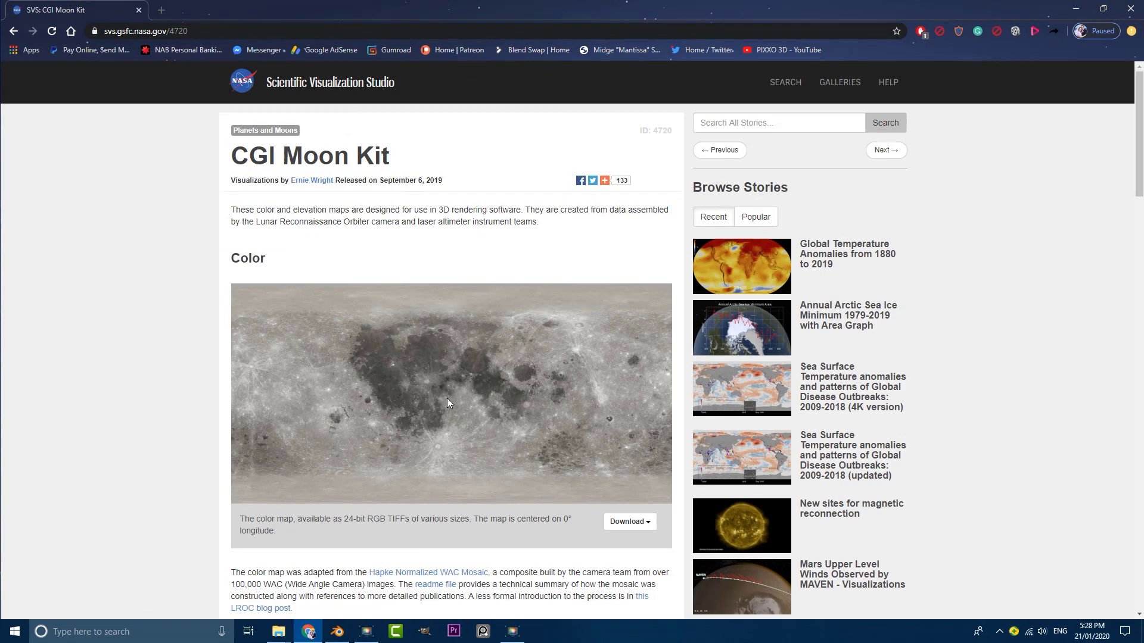
scroll(404, 271, "down", 3)
scroll(237, 281, "up", 2)
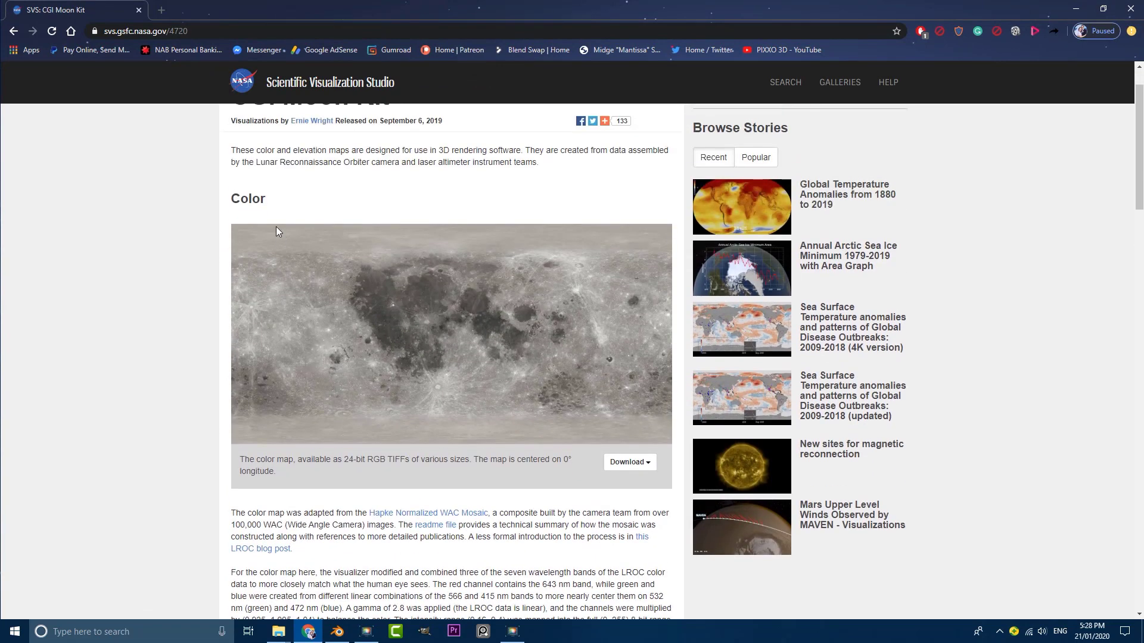
left_click(629, 462)
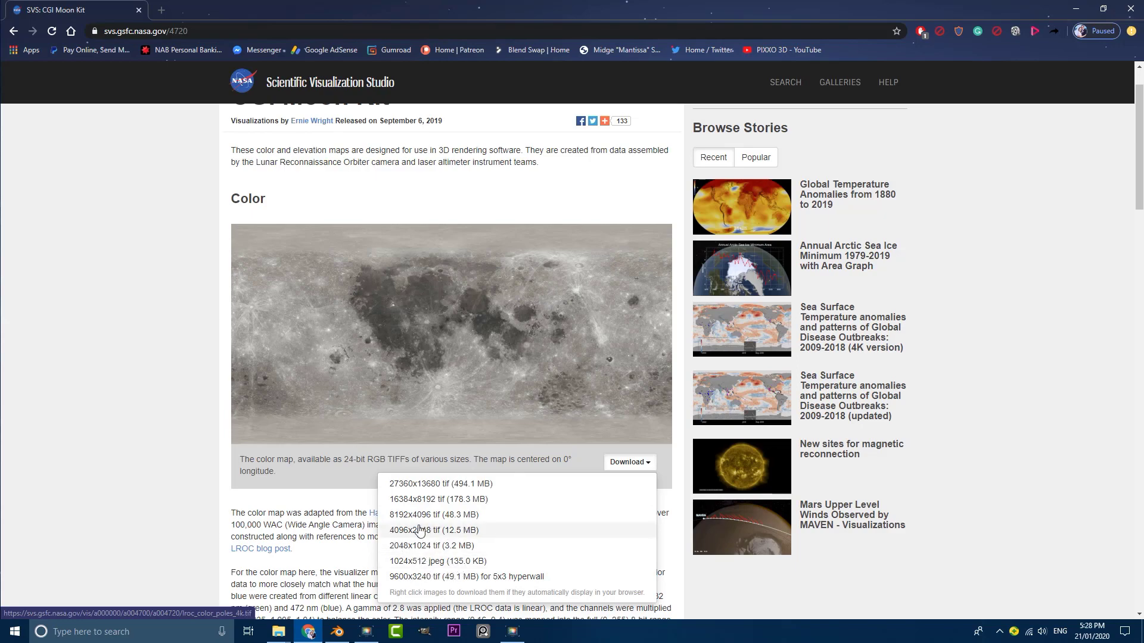
left_click(126, 379)
Step: Scroll down to the Displacement map section and check its download files
scroll(156, 357, "down", 7)
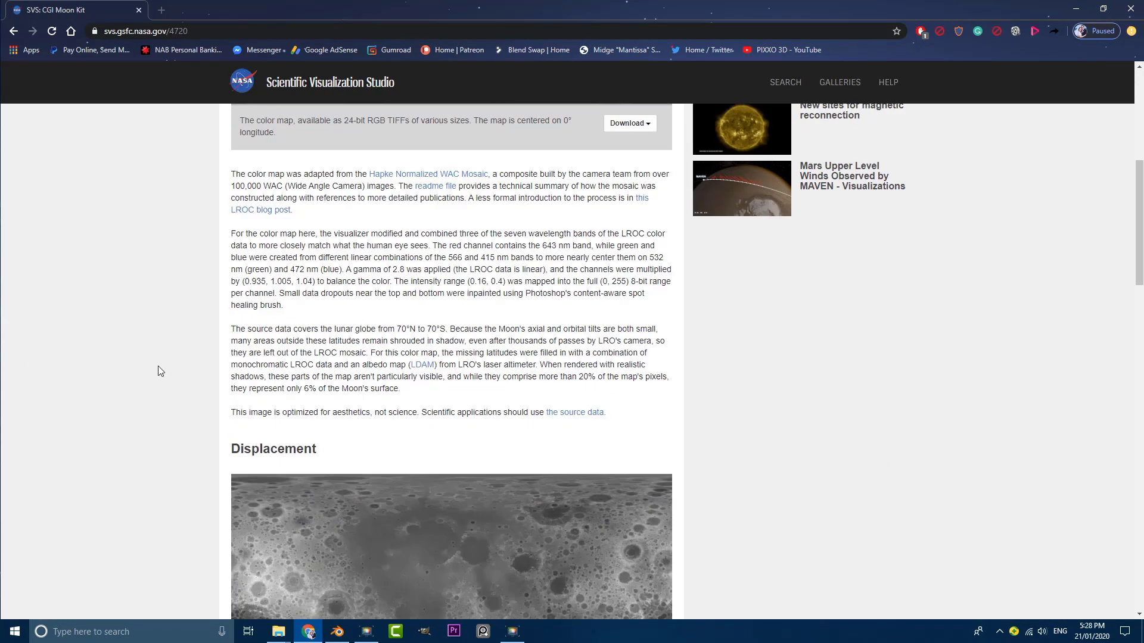
scroll(186, 381, "down", 3)
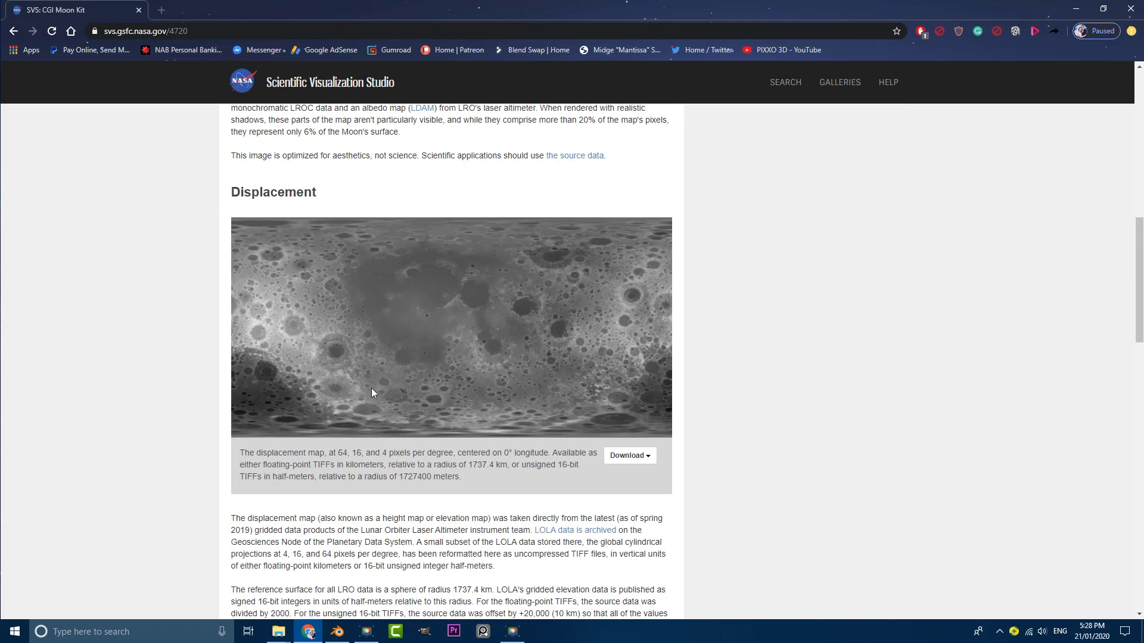
left_click(631, 457)
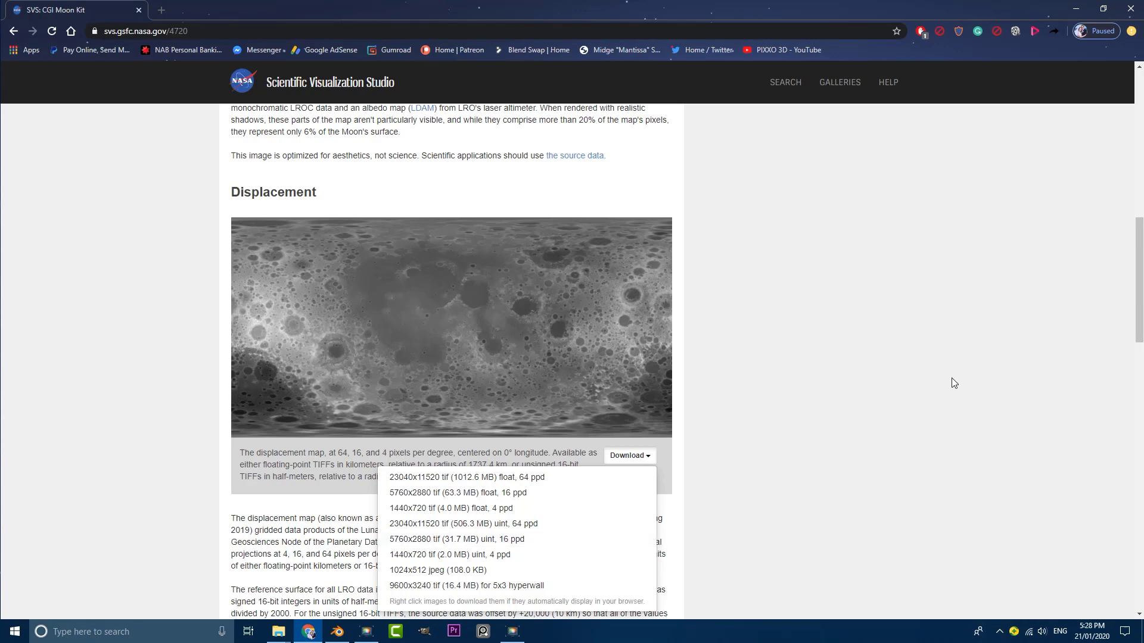
left_click(801, 318)
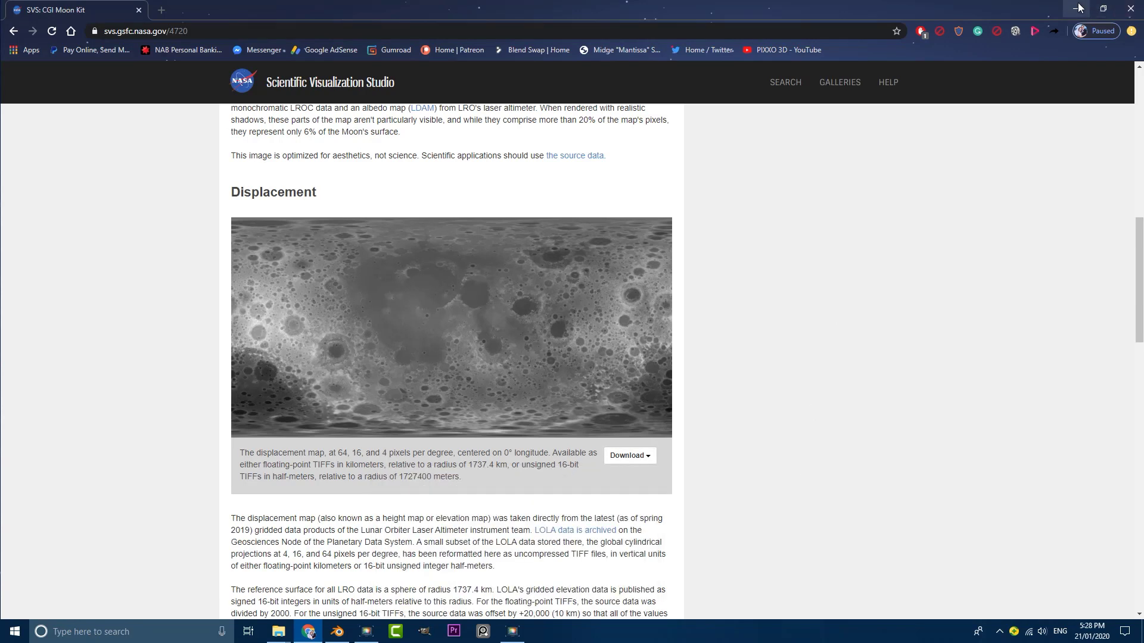
Step: Minimize Chrome and orbit and zoom the Blender view around the default cube
left_click(1077, 8)
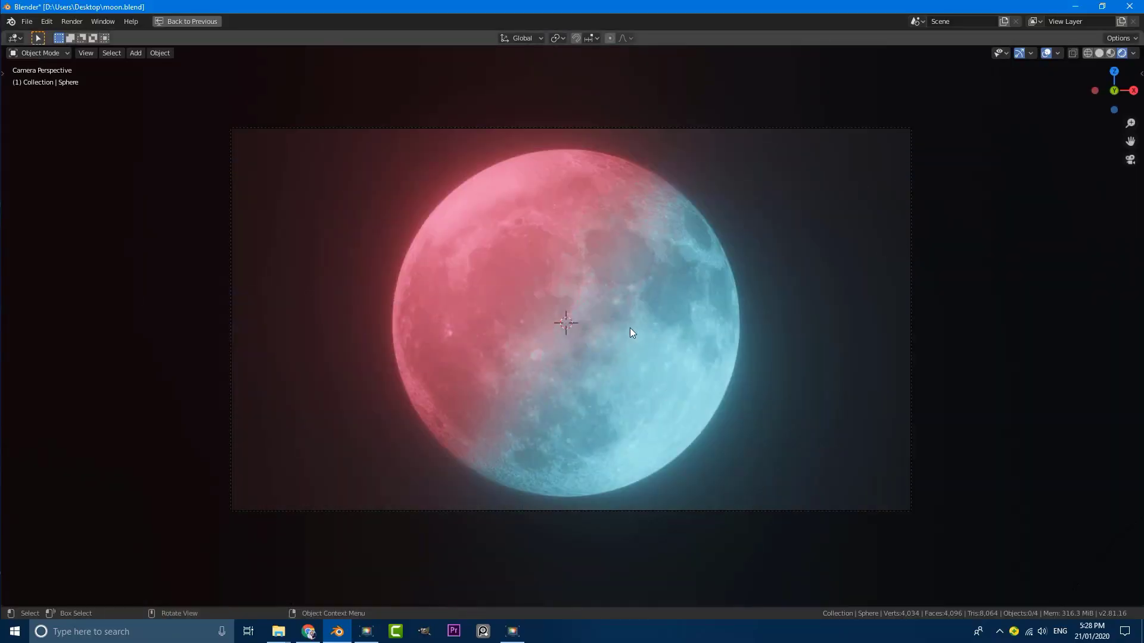
scroll(629, 331, "up", 4)
middle_click_drag(608, 338, 698, 316)
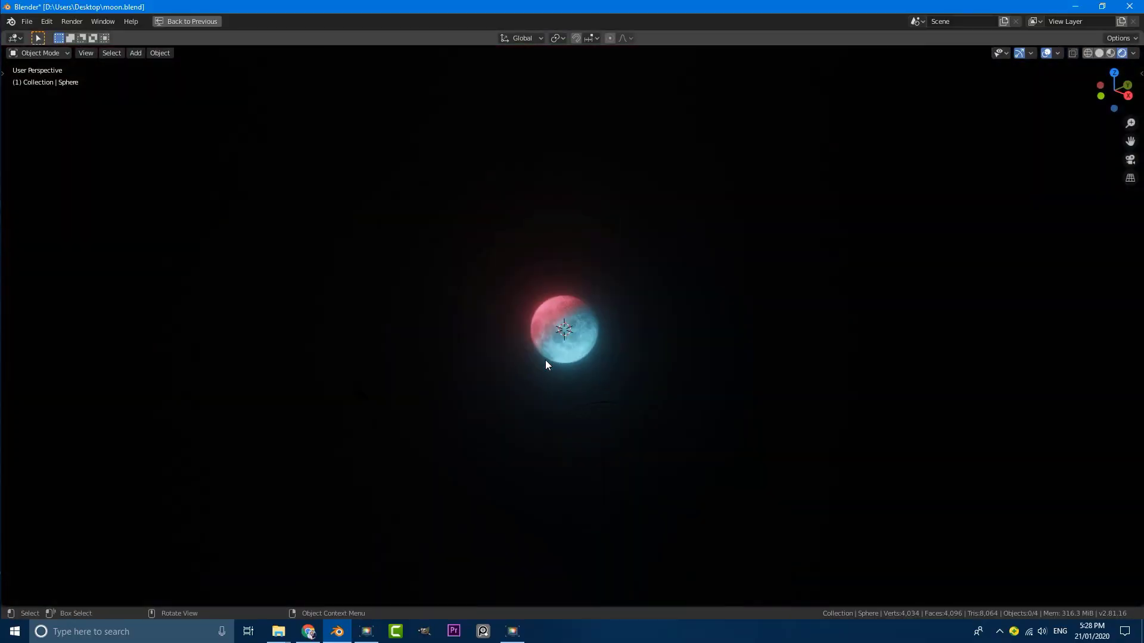
scroll(548, 360, "up", 6)
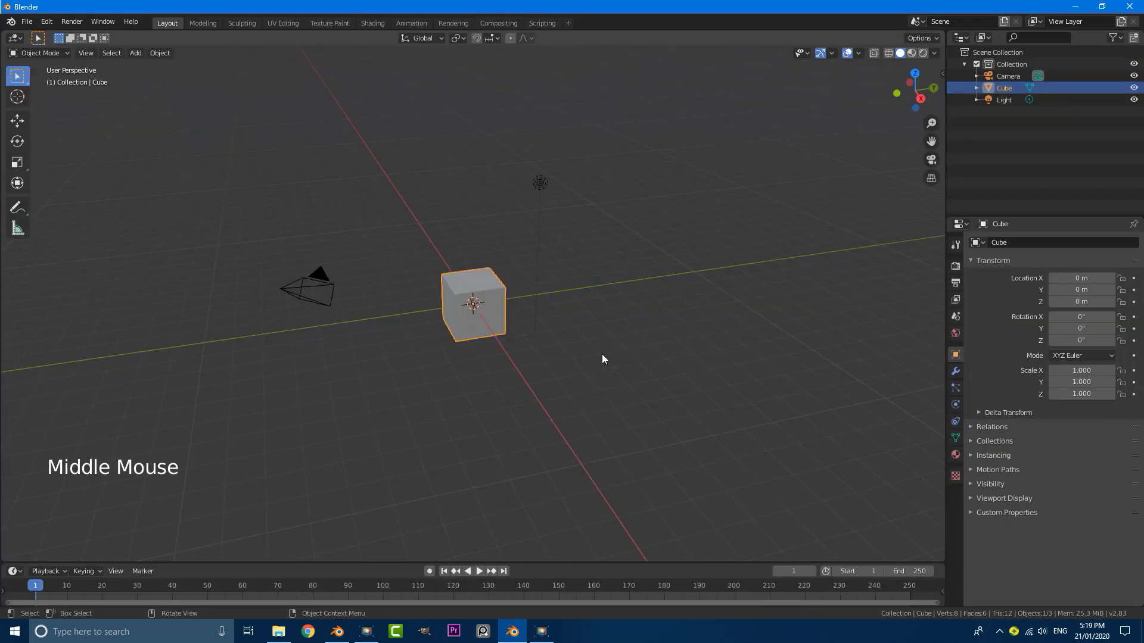
middle_click_drag(602, 353, 605, 358)
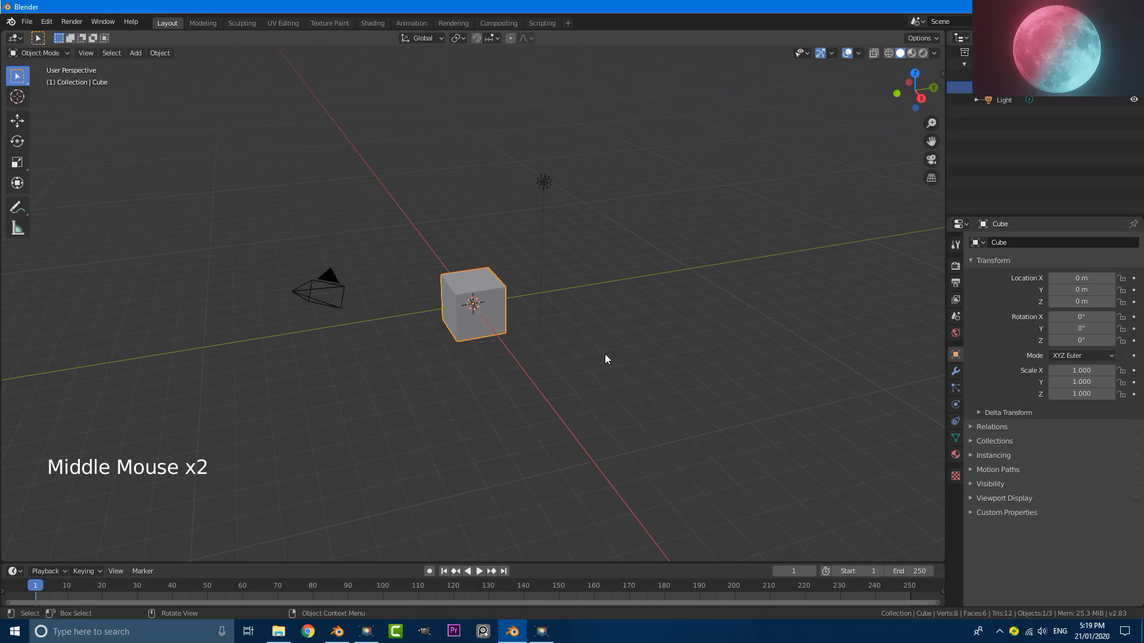
Step: Delete all default objects: the cube, camera and light
key("a")
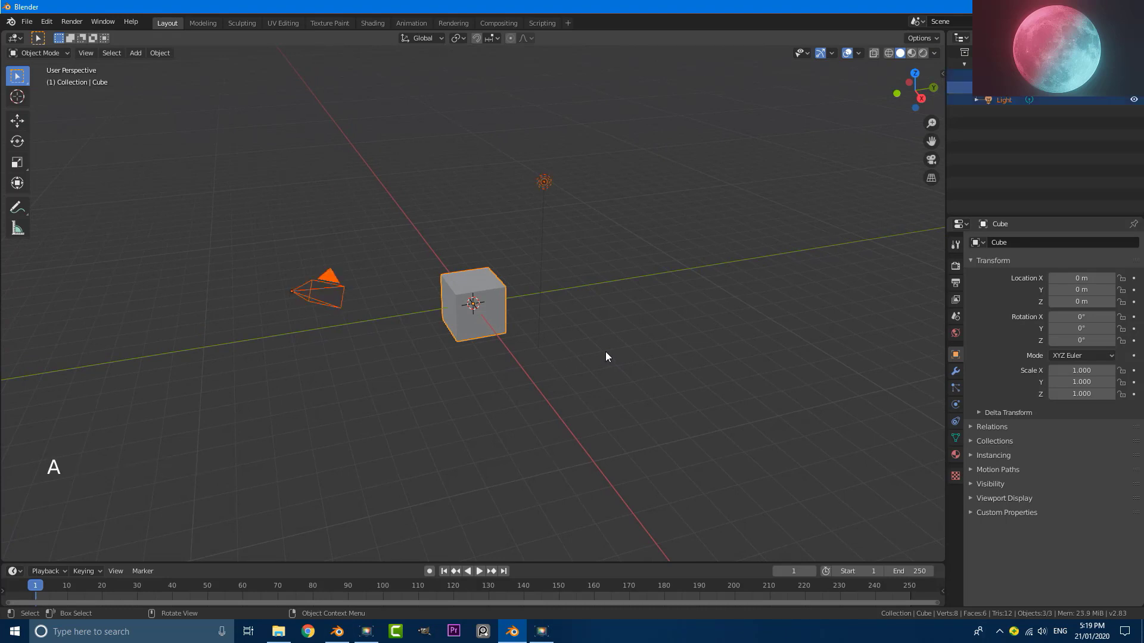
key("x")
left_click(577, 320)
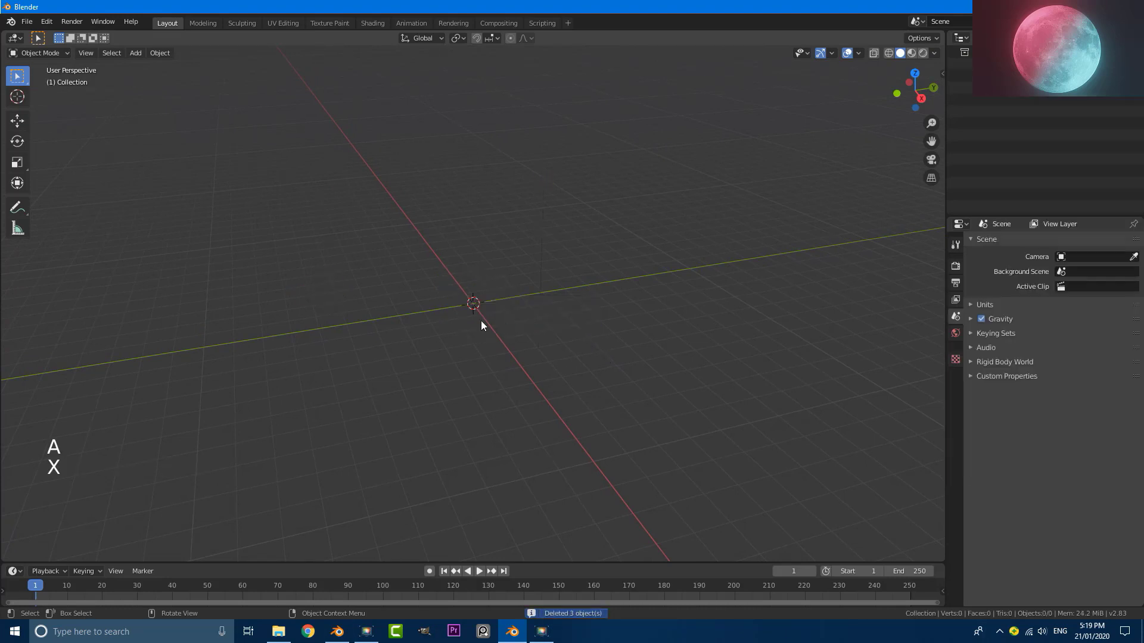
Step: Add a UV sphere at the scene origin
key("shift+a")
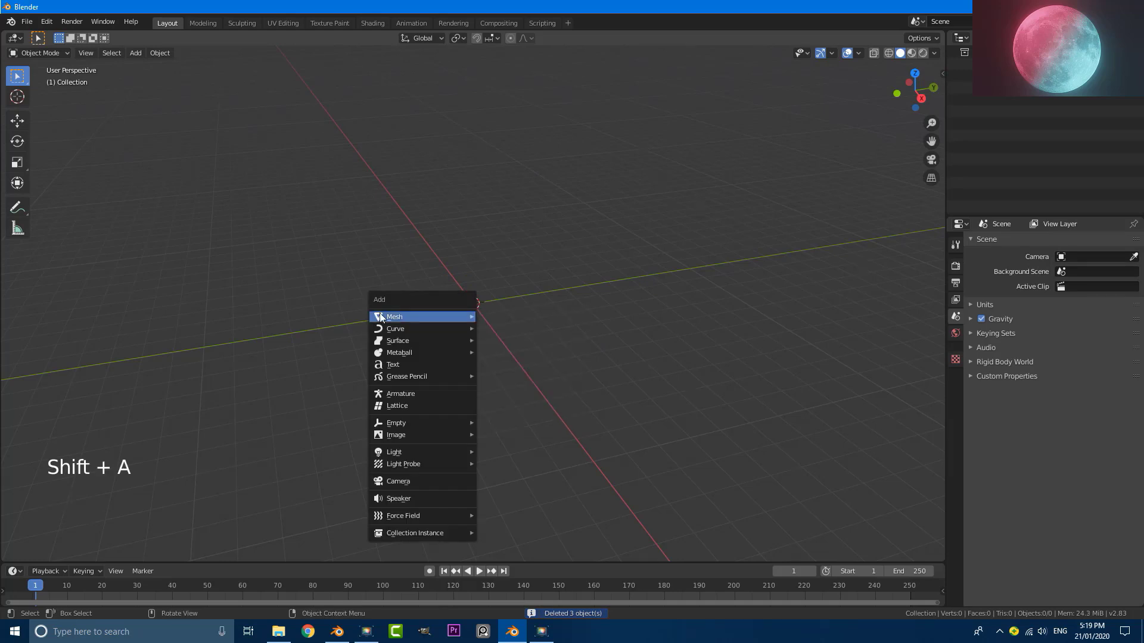
mouse_move(453, 314)
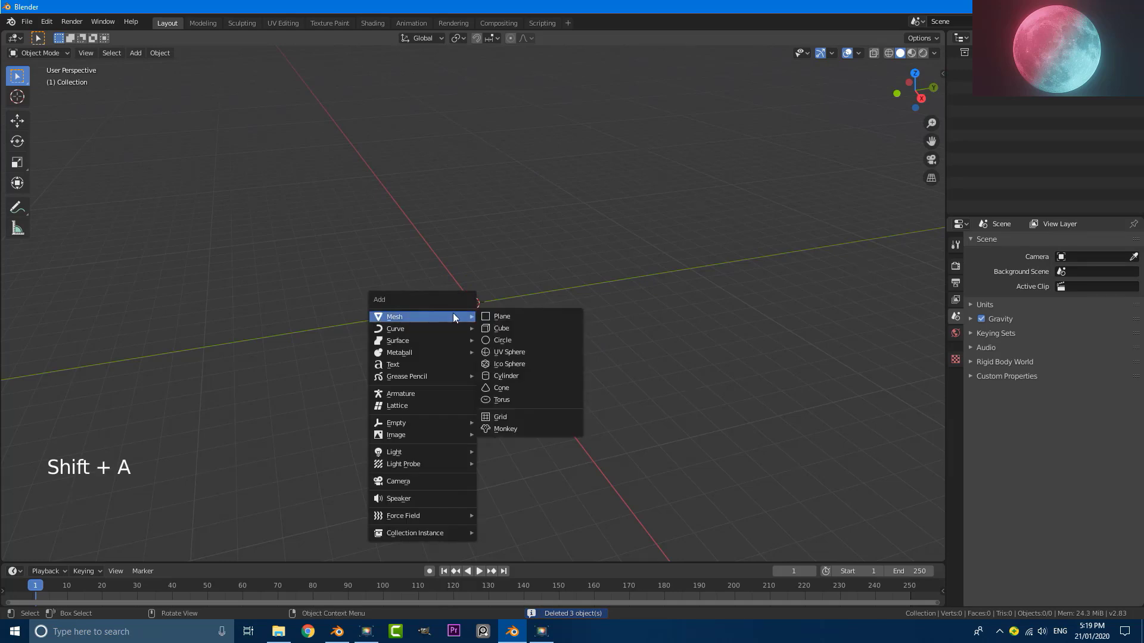
left_click(540, 351)
scroll(535, 355, "up", 6)
middle_click_drag(513, 274, 471, 310)
left_click(71, 405)
Step: Give the sphere a Subdivision Surface modifier and shade it smooth
left_click(955, 371)
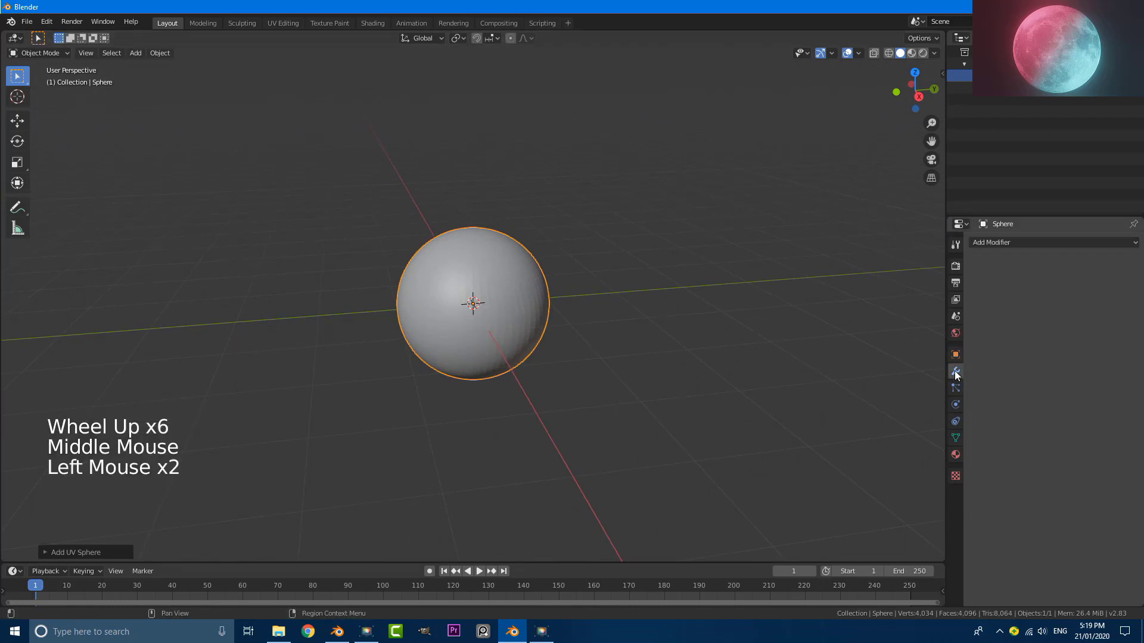
left_click(981, 242)
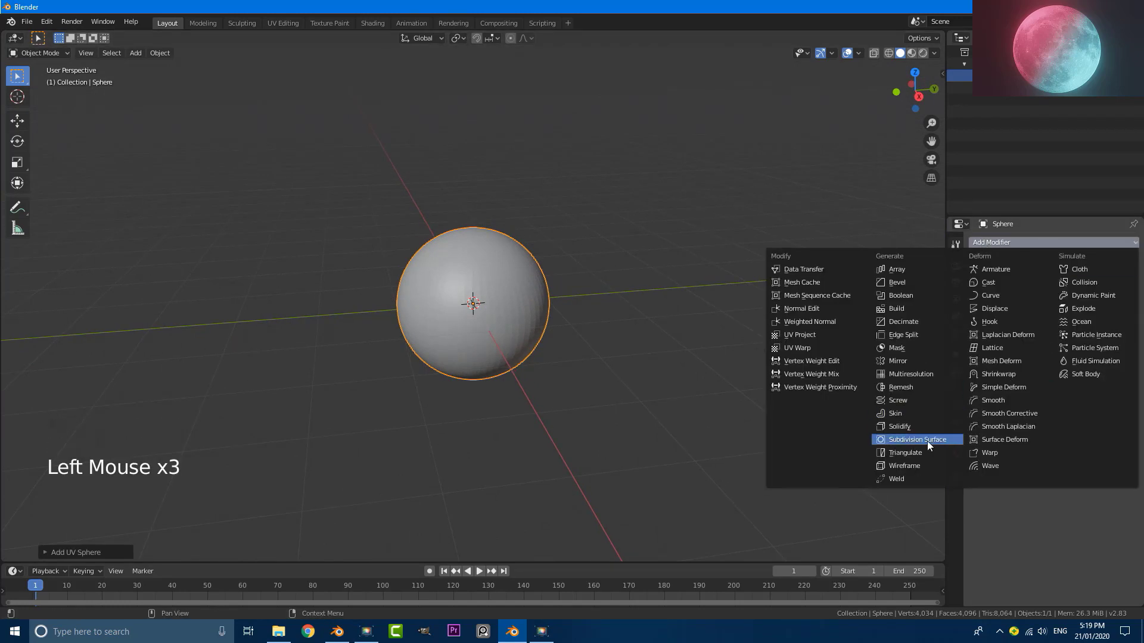
left_click(946, 441)
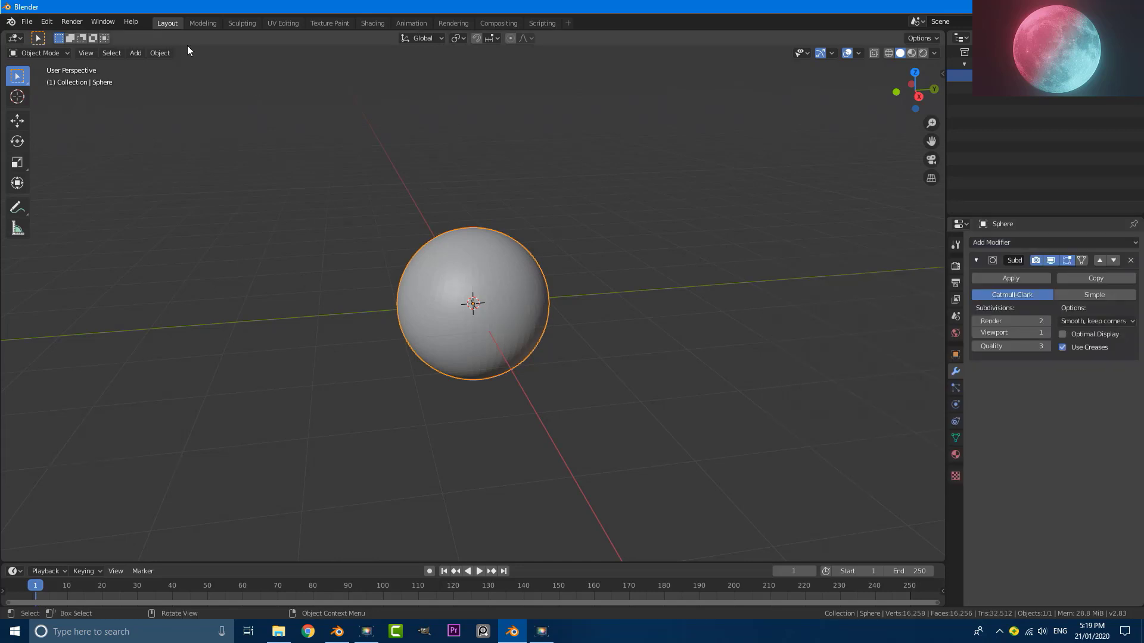
left_click(159, 52)
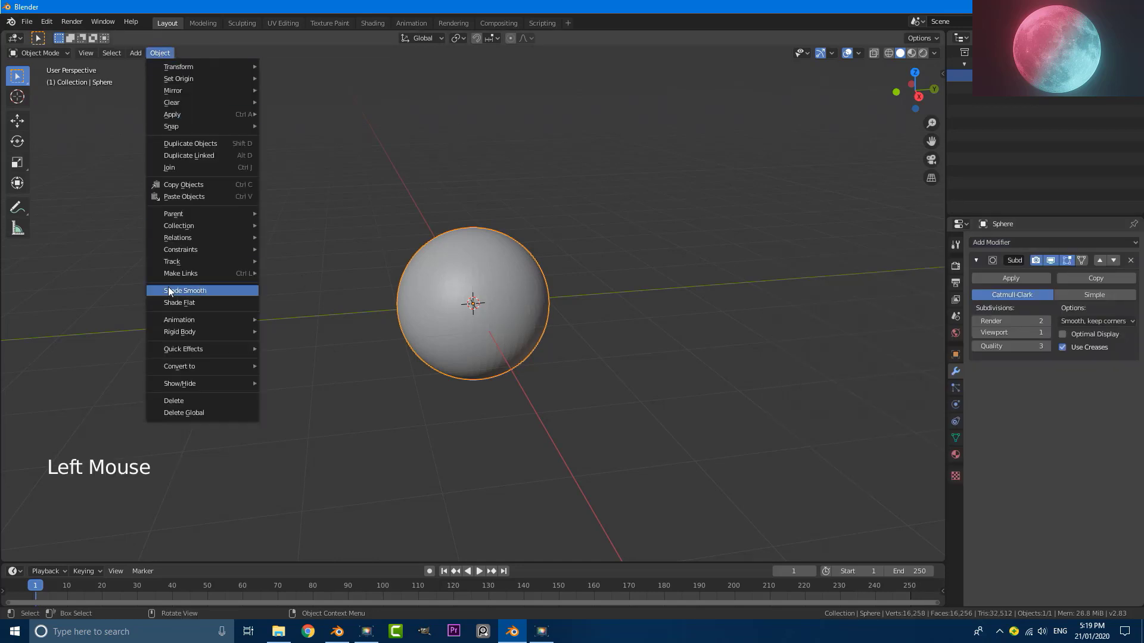
left_click(214, 292)
middle_click_drag(518, 325, 579, 302)
Step: From front view, add a camera, look through it, and pull it back along its axis
key("KP_1")
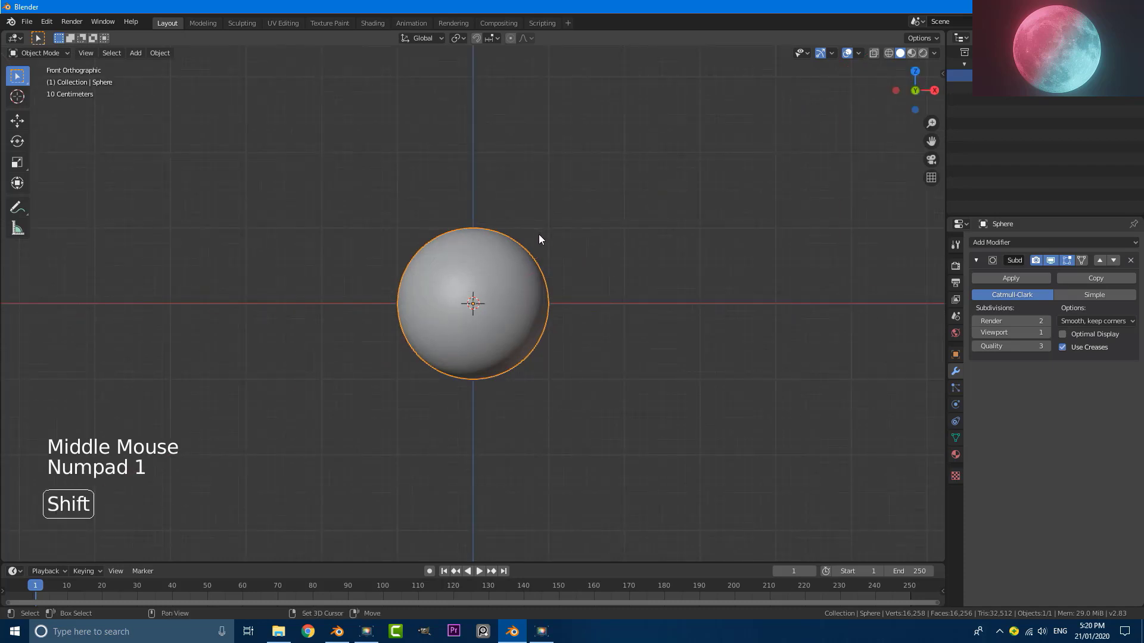
key("shift+a")
left_click(489, 400)
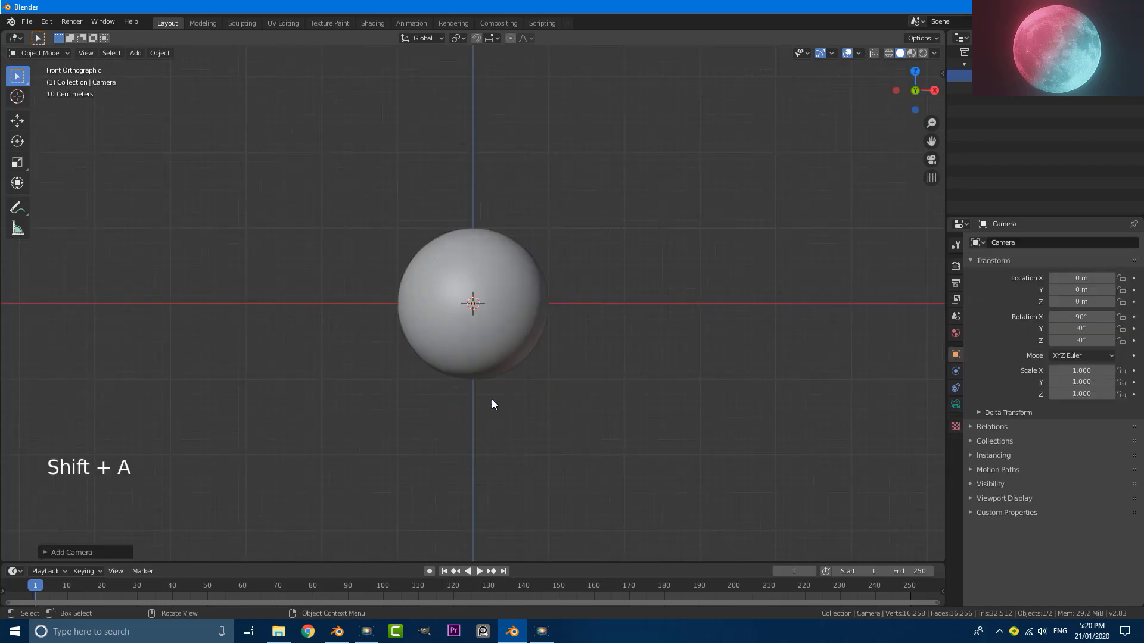
key("KP_0")
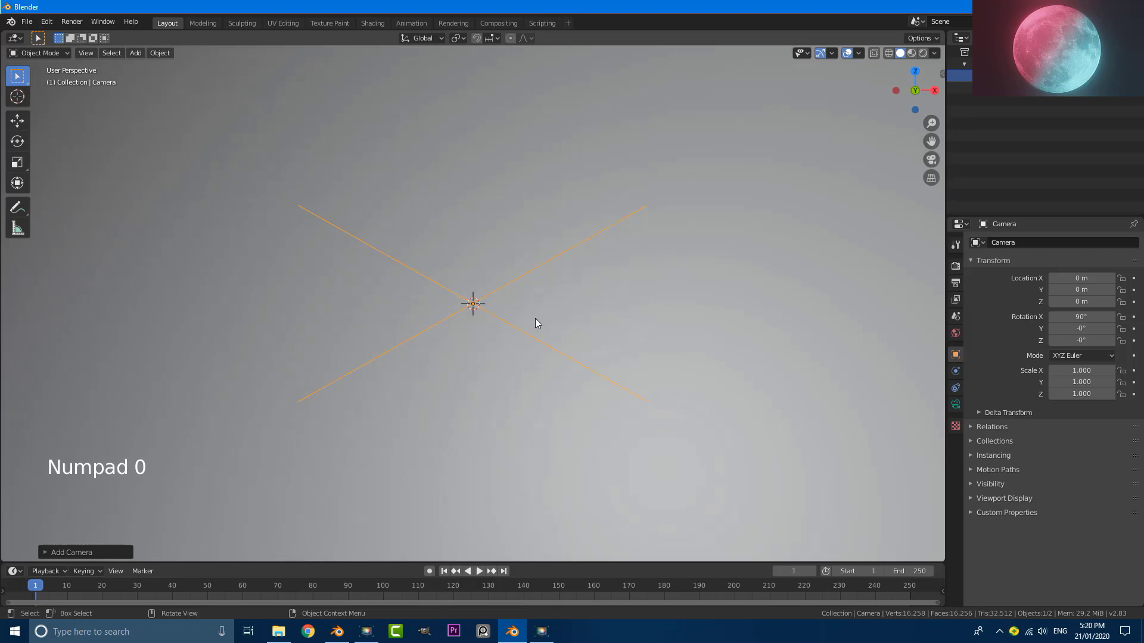
key("g")
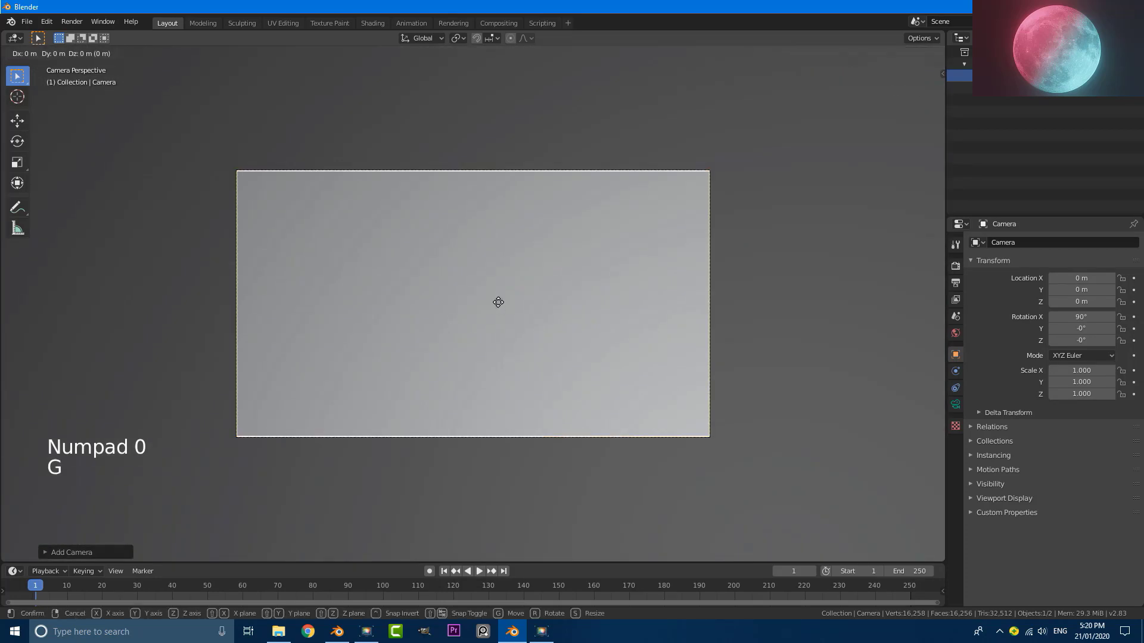
key("z")
key("z")
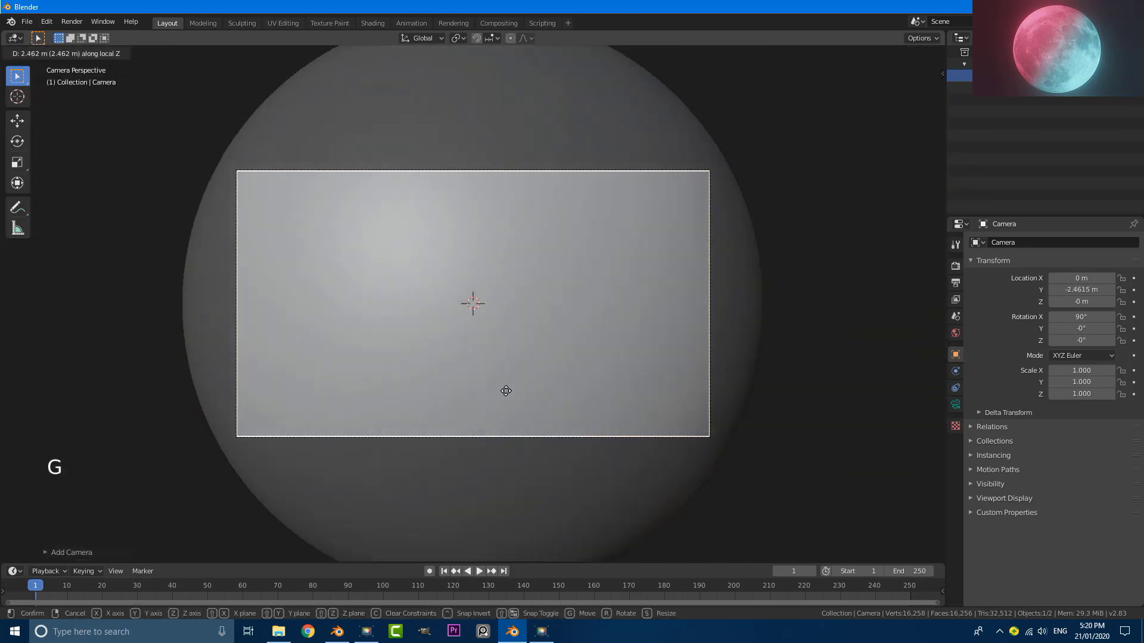
left_click(513, 429)
scroll(617, 303, "up", 3)
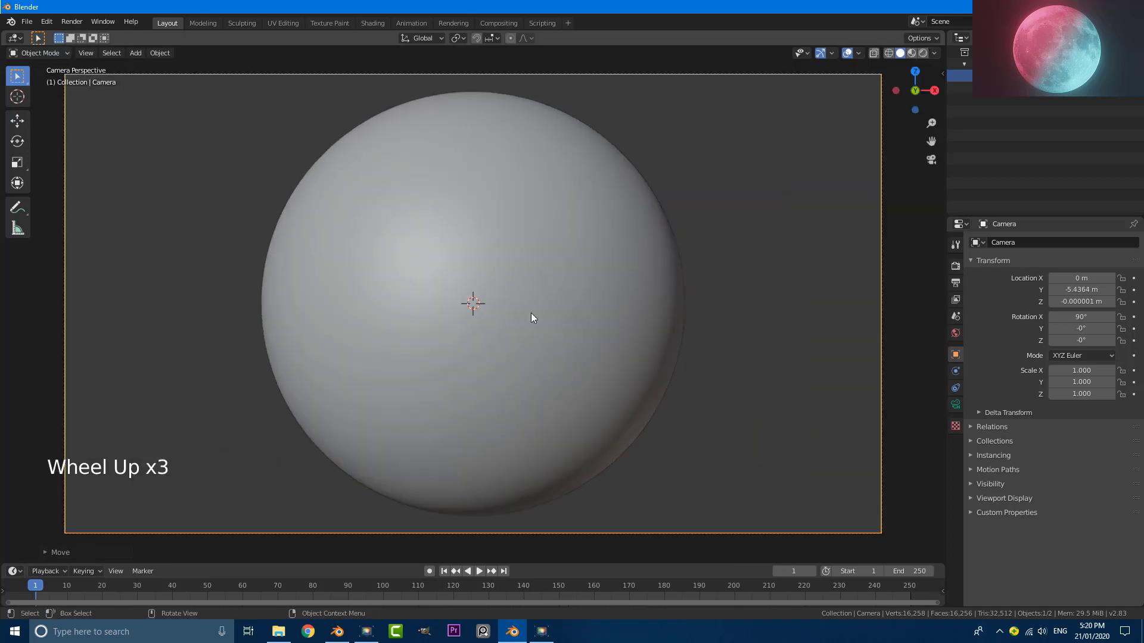
scroll(532, 317, "down", 4)
Step: Set the camera's focal length to 85 mm
left_click(955, 404)
left_click(1089, 300)
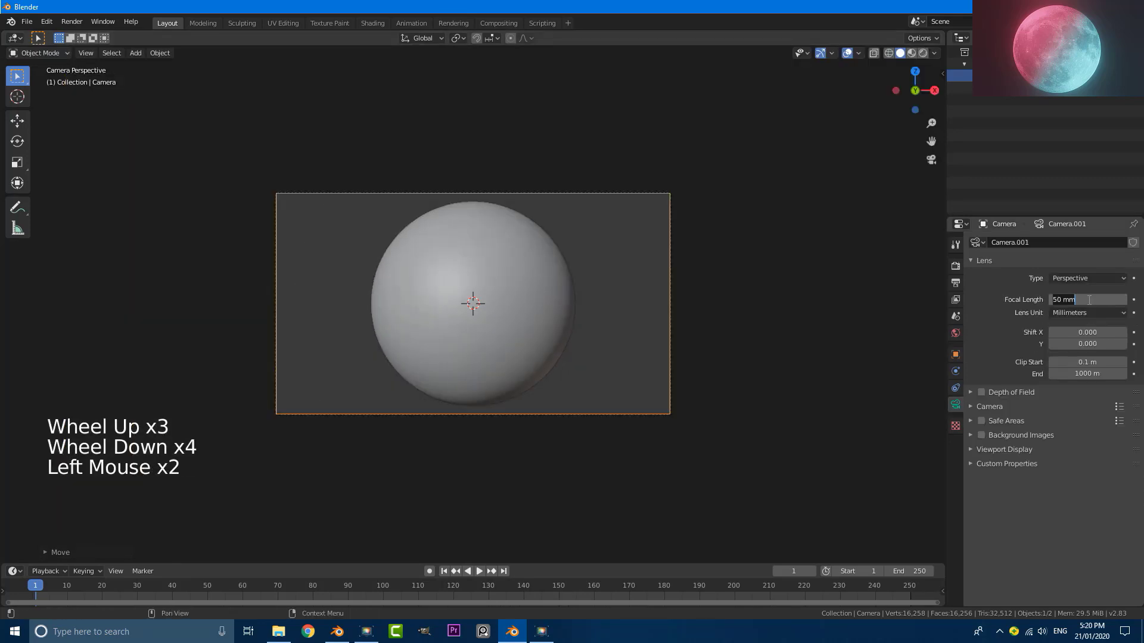
type("85")
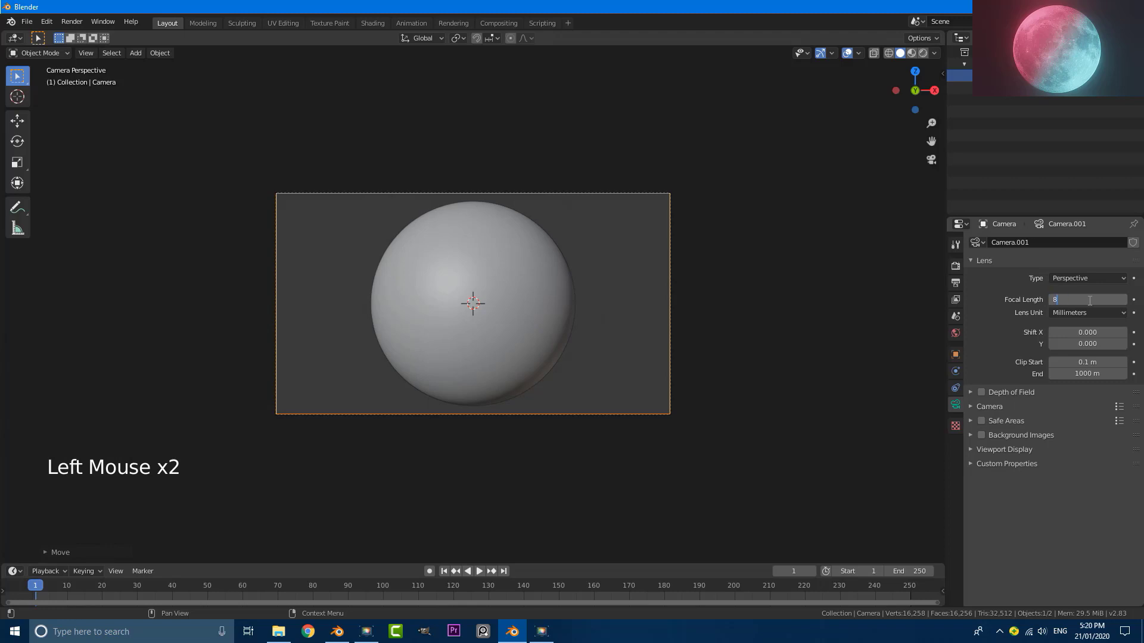
key("Return")
scroll(476, 272, "down", 1)
scroll(477, 273, "up", 3)
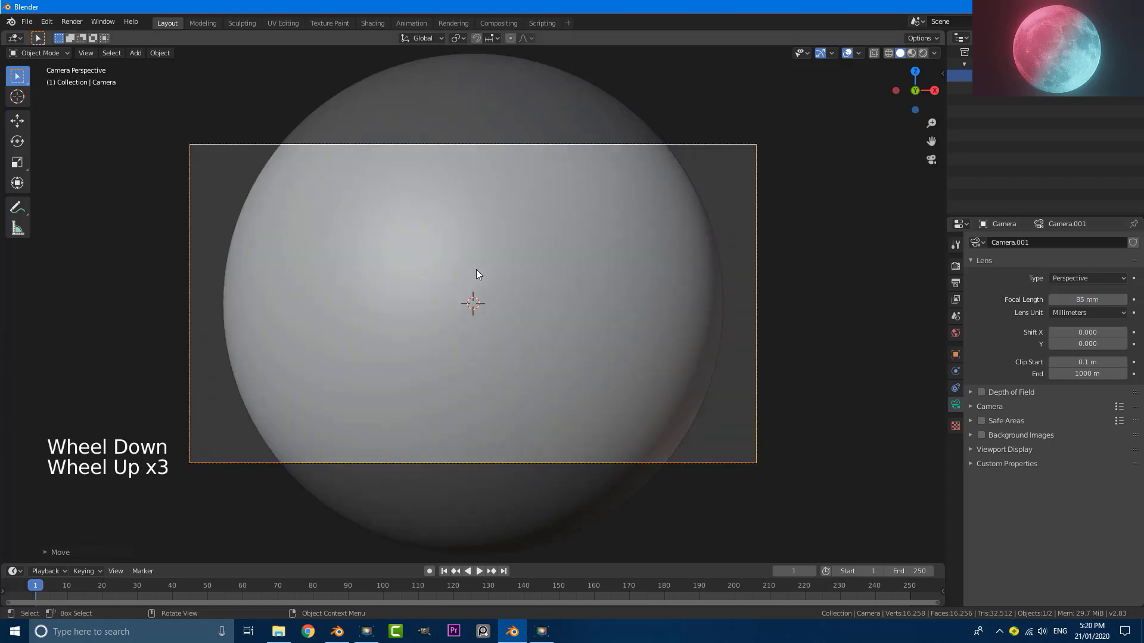
scroll(487, 273, "down", 1)
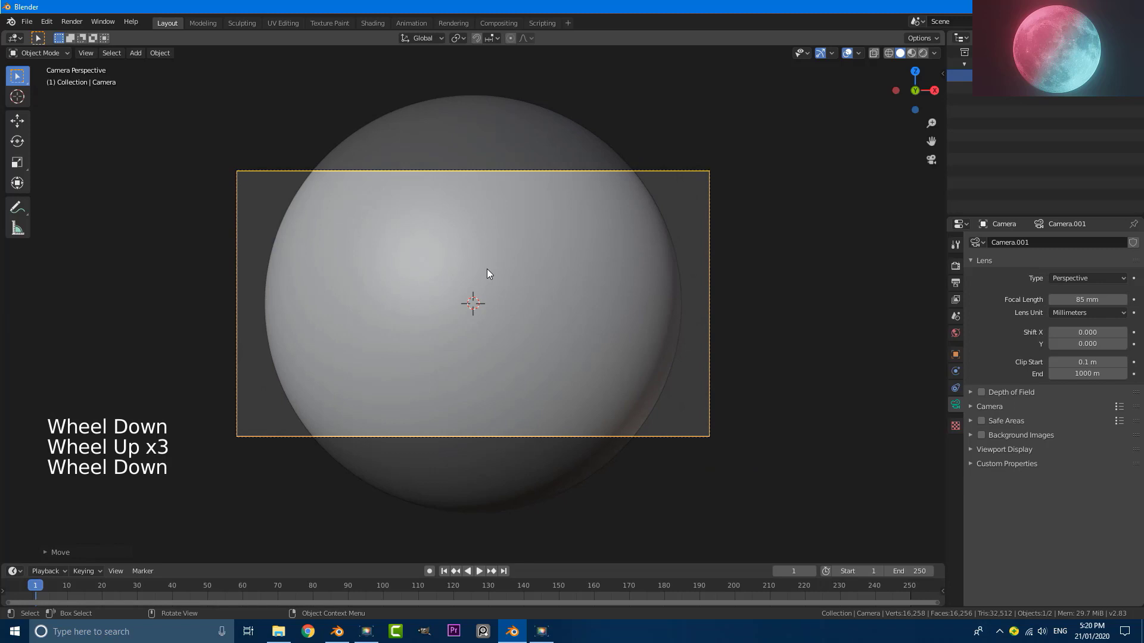
Step: Move the camera farther back so the whole sphere fits in camera view
key("g")
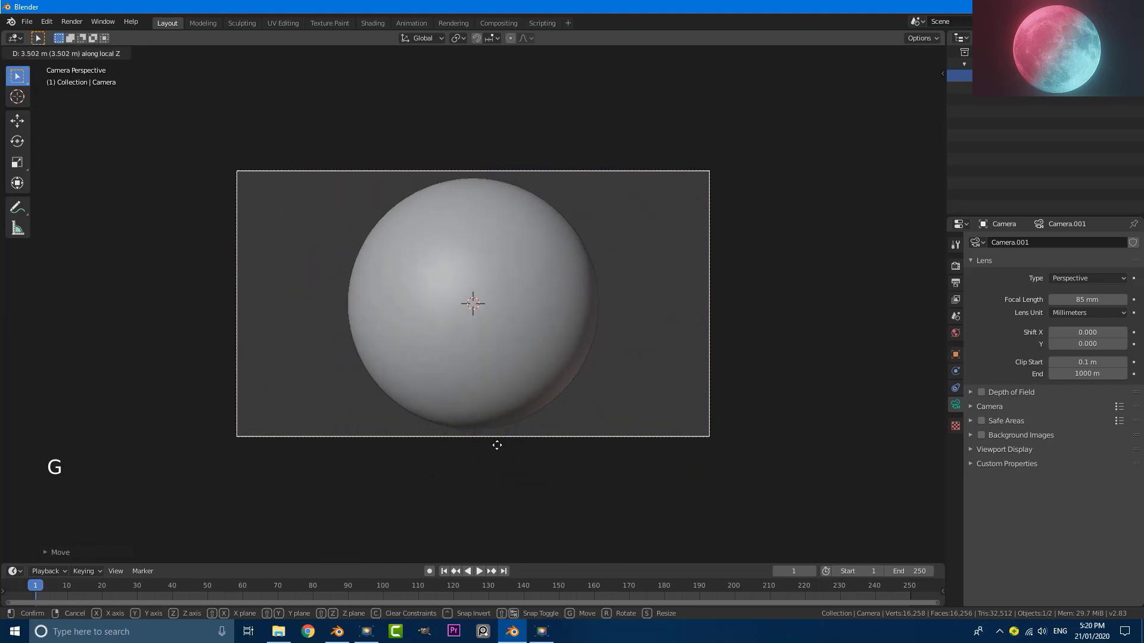
left_click(498, 451)
scroll(502, 280, "down", 2)
scroll(563, 319, "up", 3)
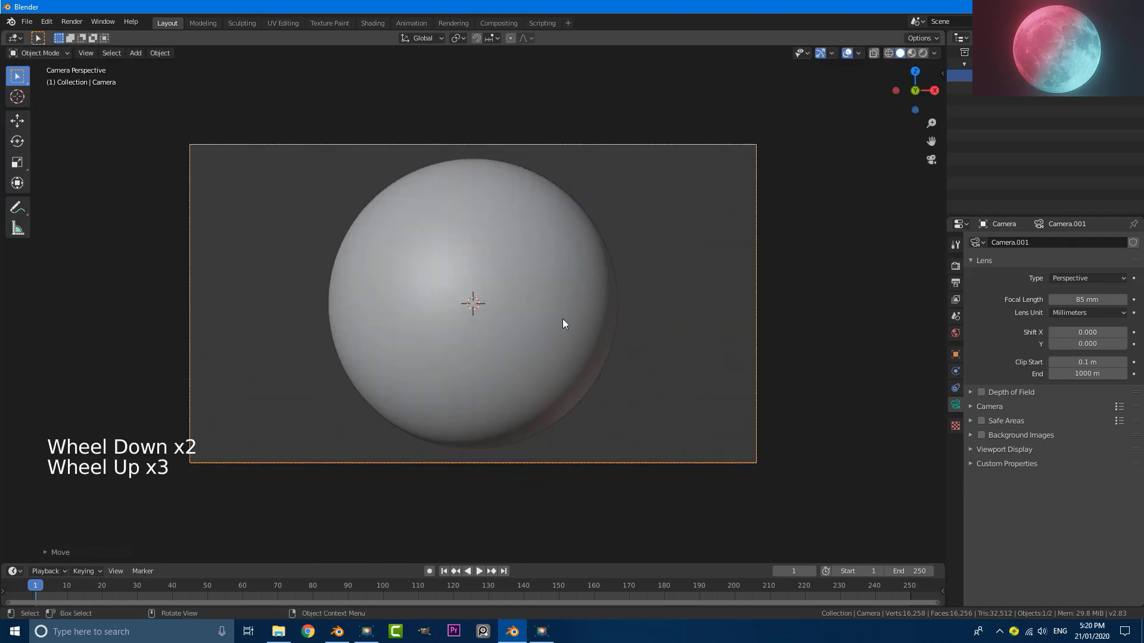
scroll(490, 302, "down", 3)
middle_click_drag(489, 301, 411, 344)
scroll(423, 338, "down", 2)
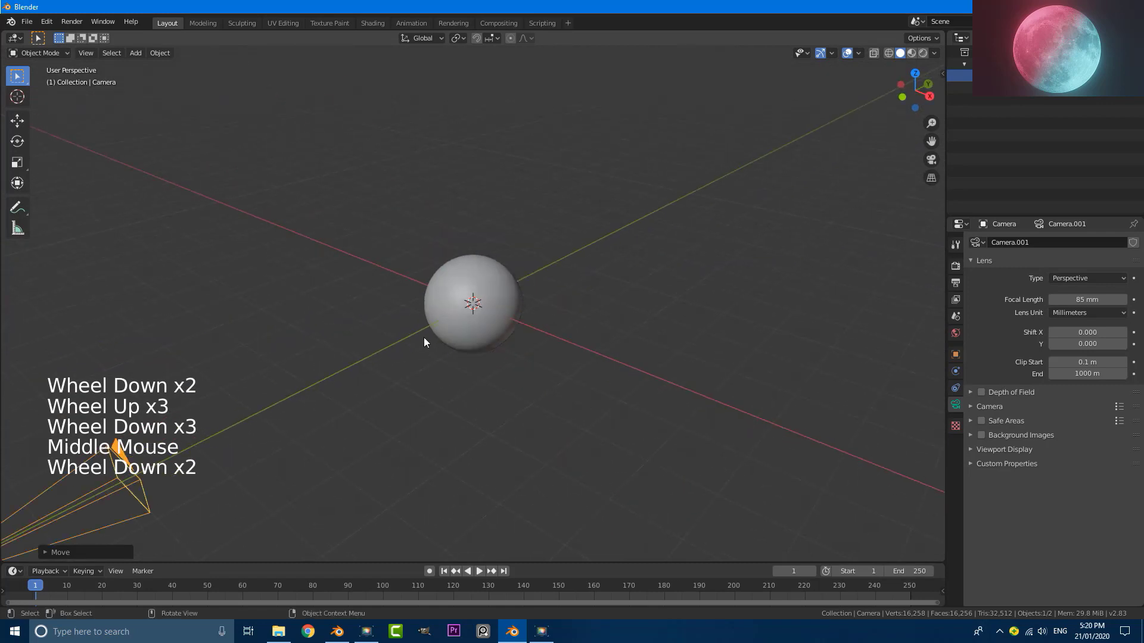
key("KP_0")
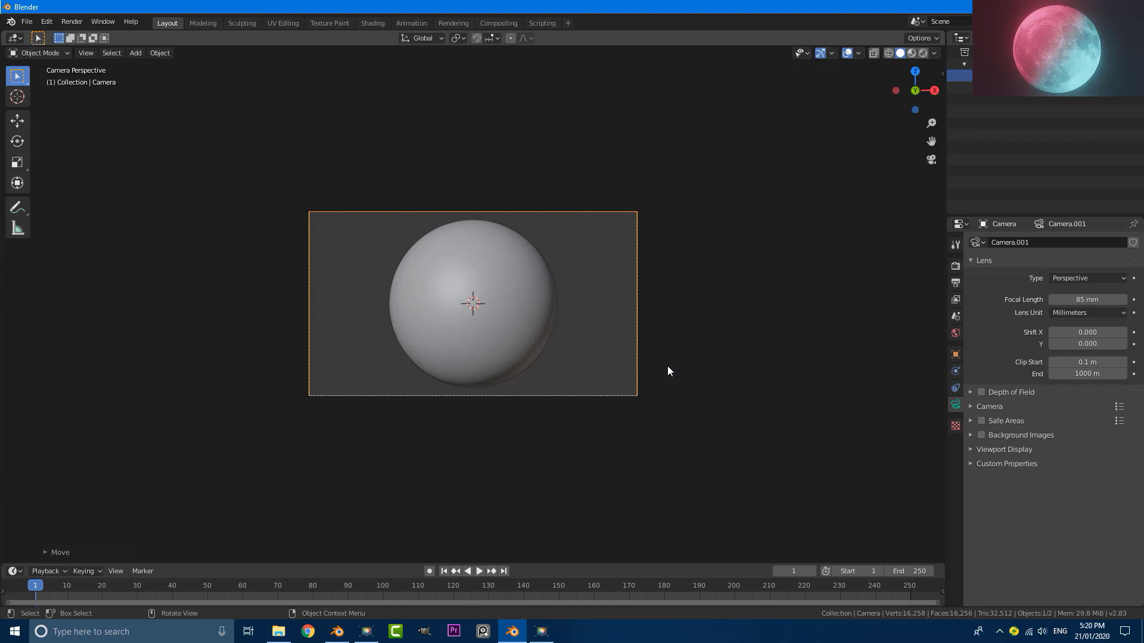
Step: Select the sphere and give it a new material named 'moon'
scroll(667, 366, "up", 2)
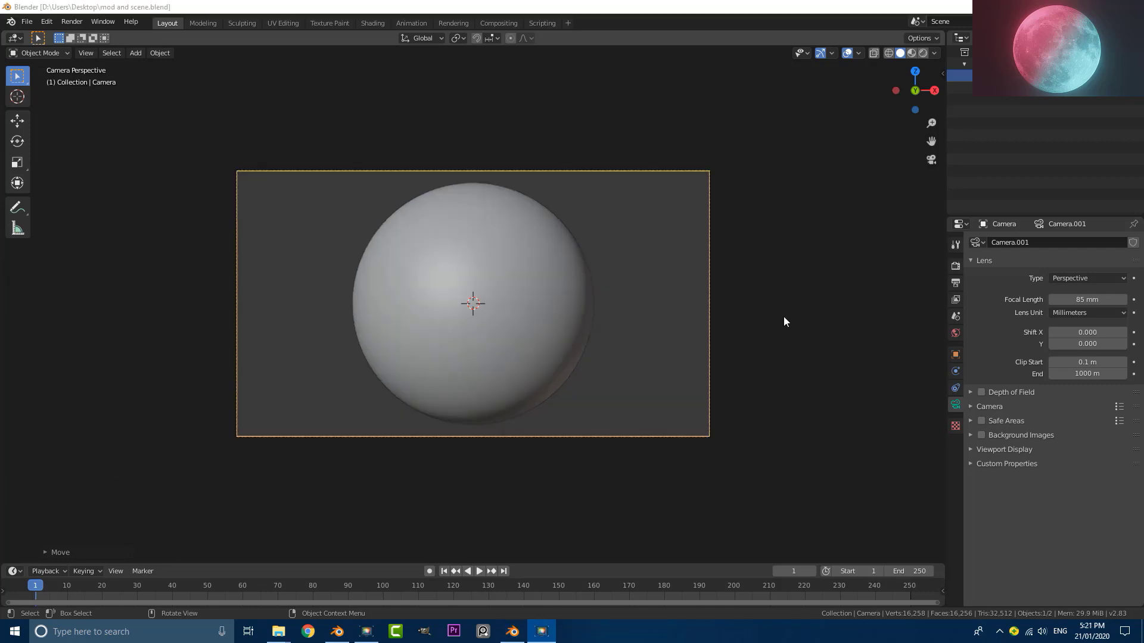
left_click(502, 223)
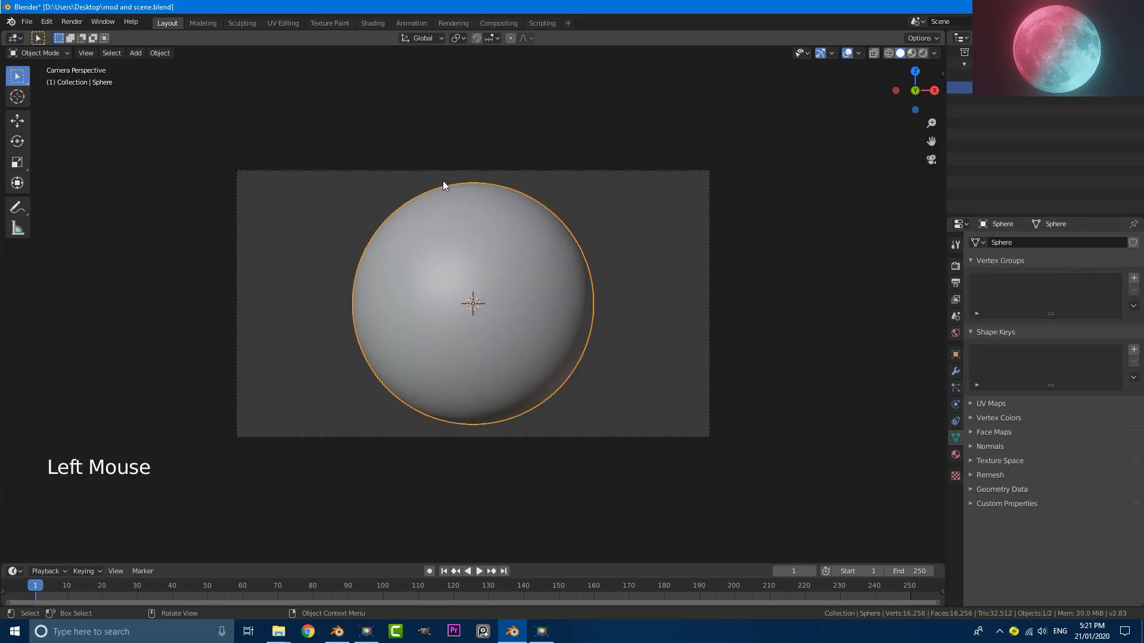
left_click(955, 455)
left_click(1052, 292)
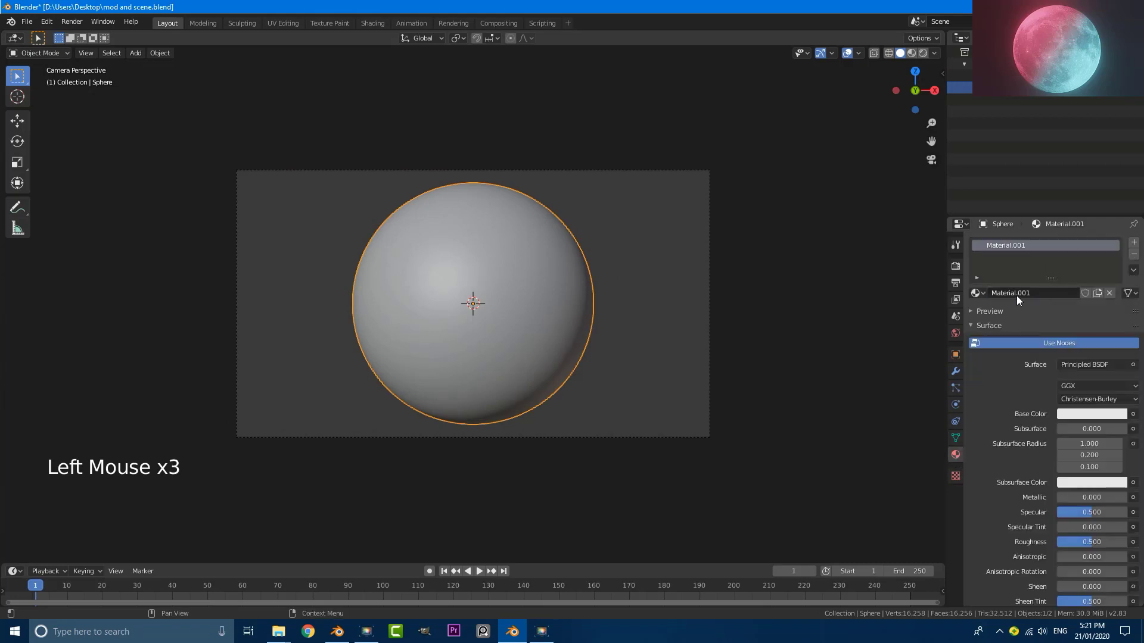
left_click(1016, 293)
type("moon")
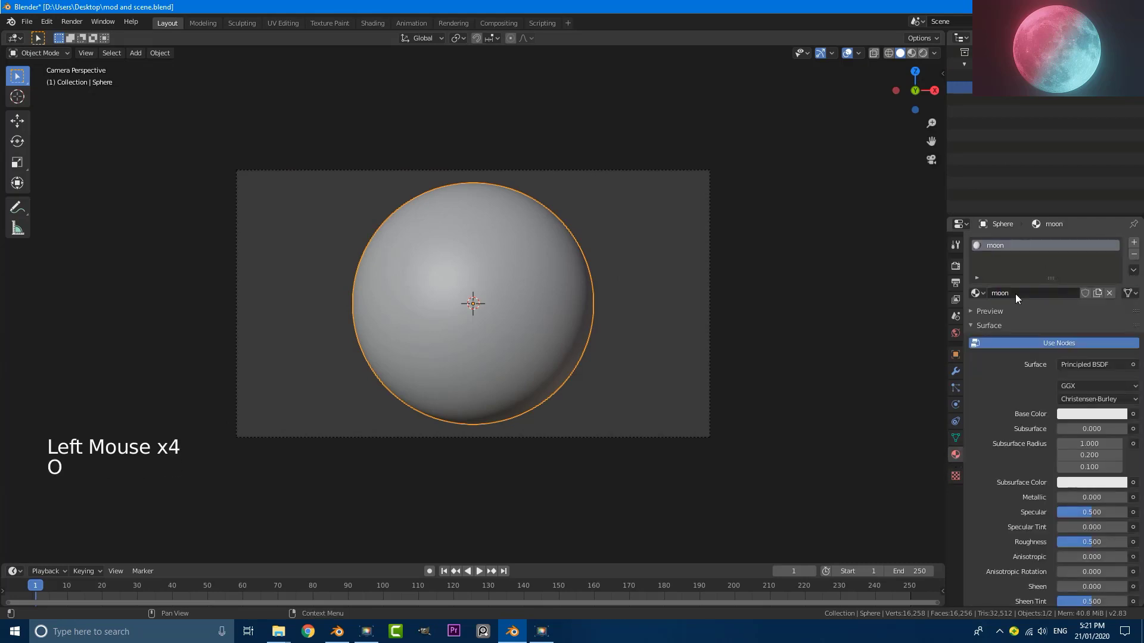
key("Return")
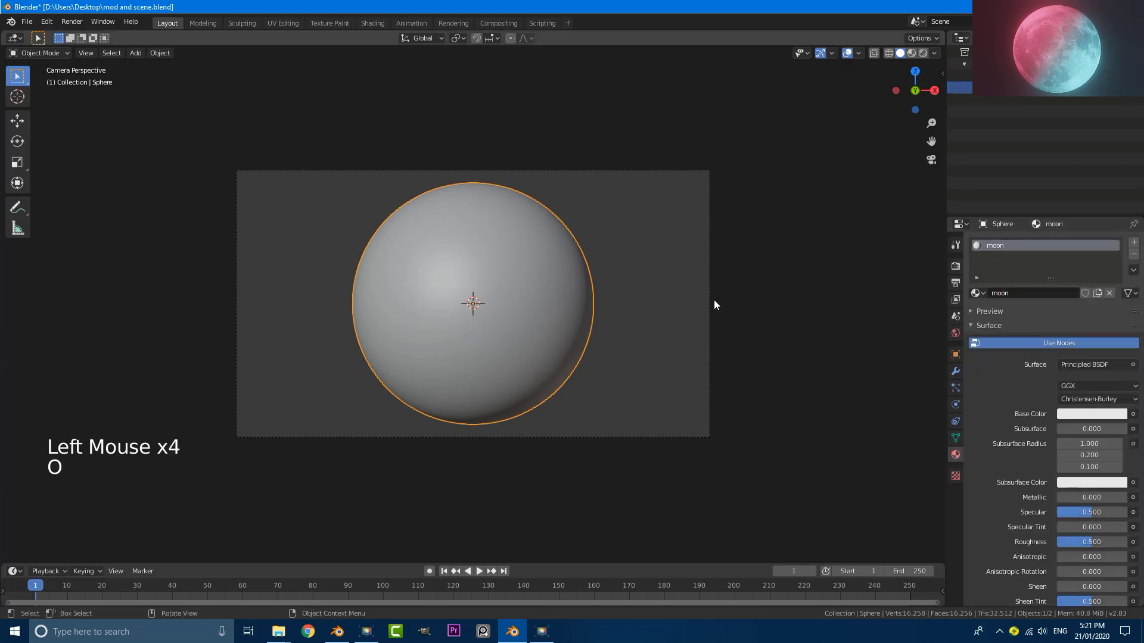
Step: Set the world background colour to black
left_click(955, 333)
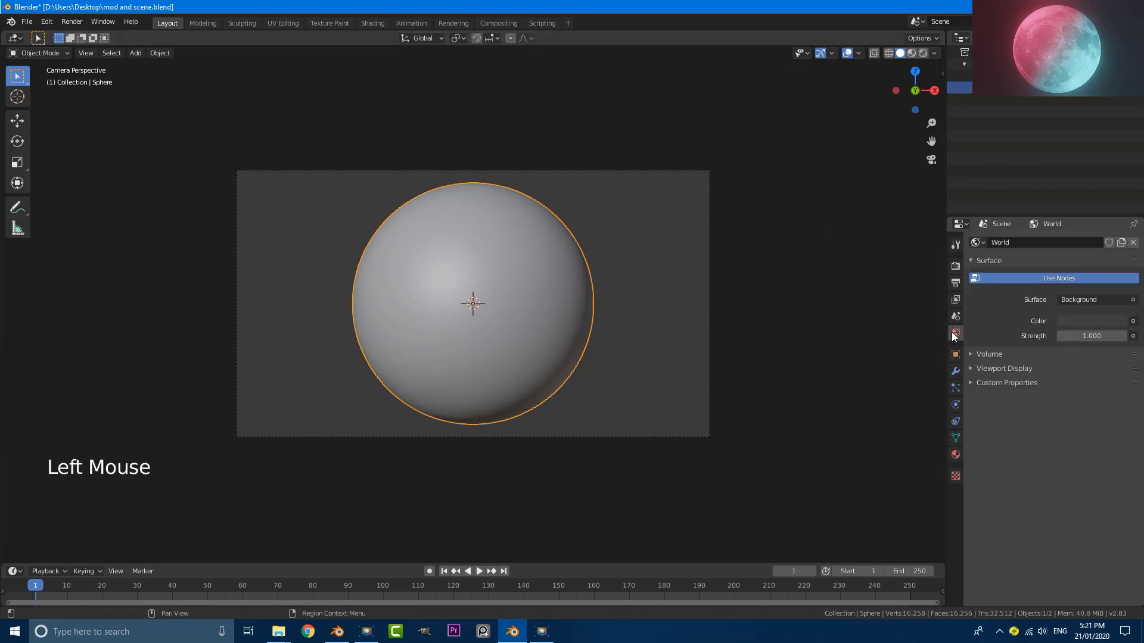
left_click(1084, 321)
left_click_drag(1115, 234, 1115, 255)
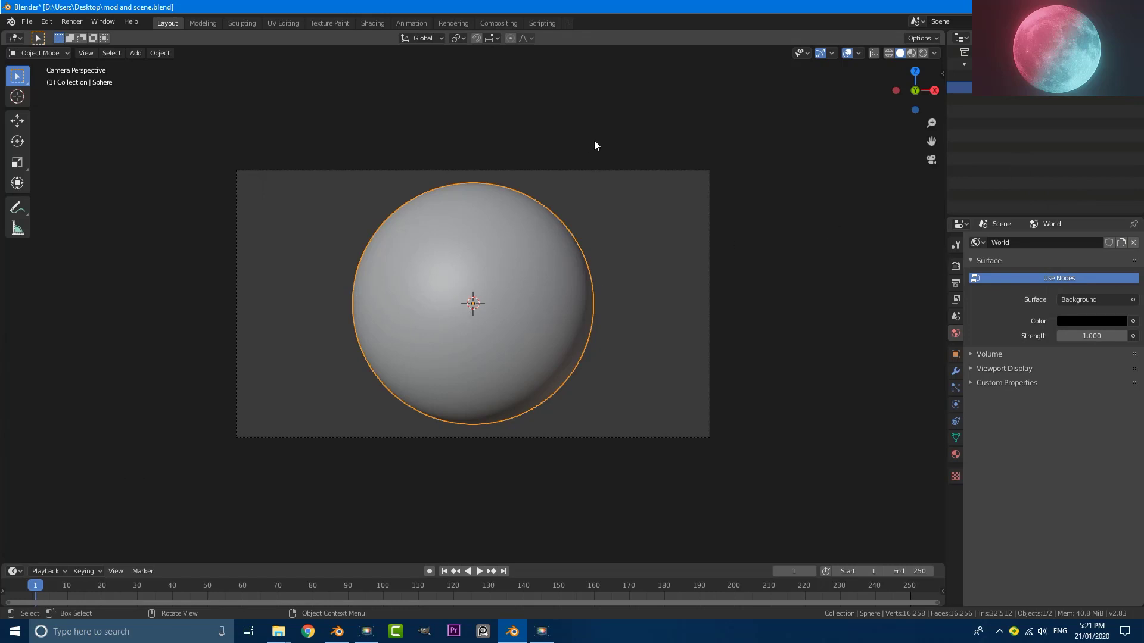
Step: Enable Ambient Occlusion, Bloom and Screen Space Reflections in Eevee render settings
left_click(955, 265)
left_click(980, 323)
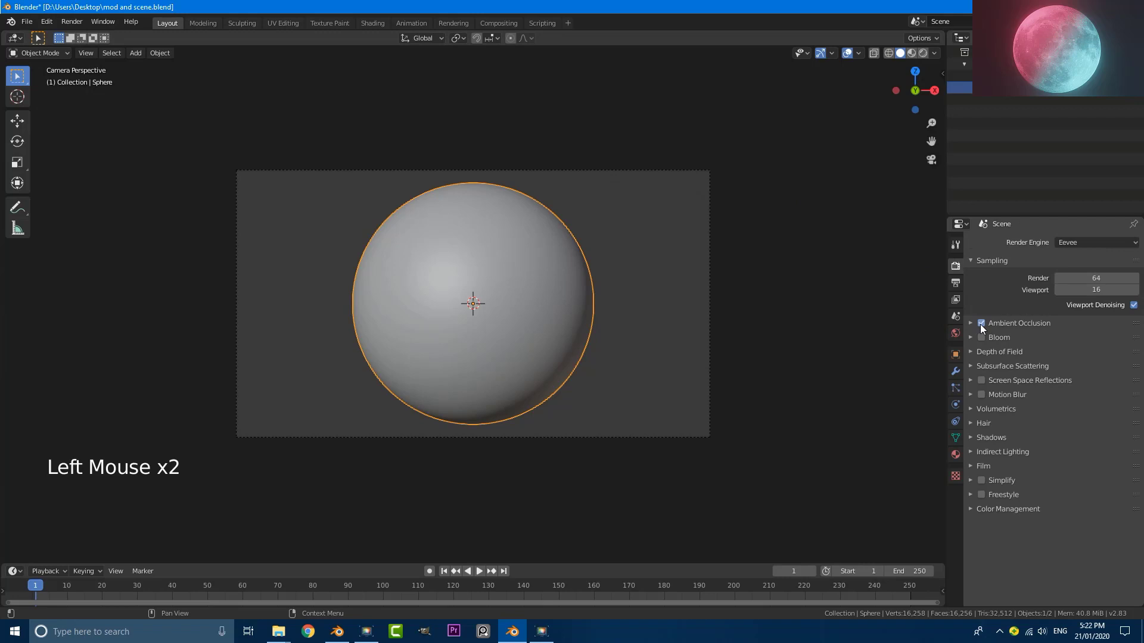
left_click(982, 338)
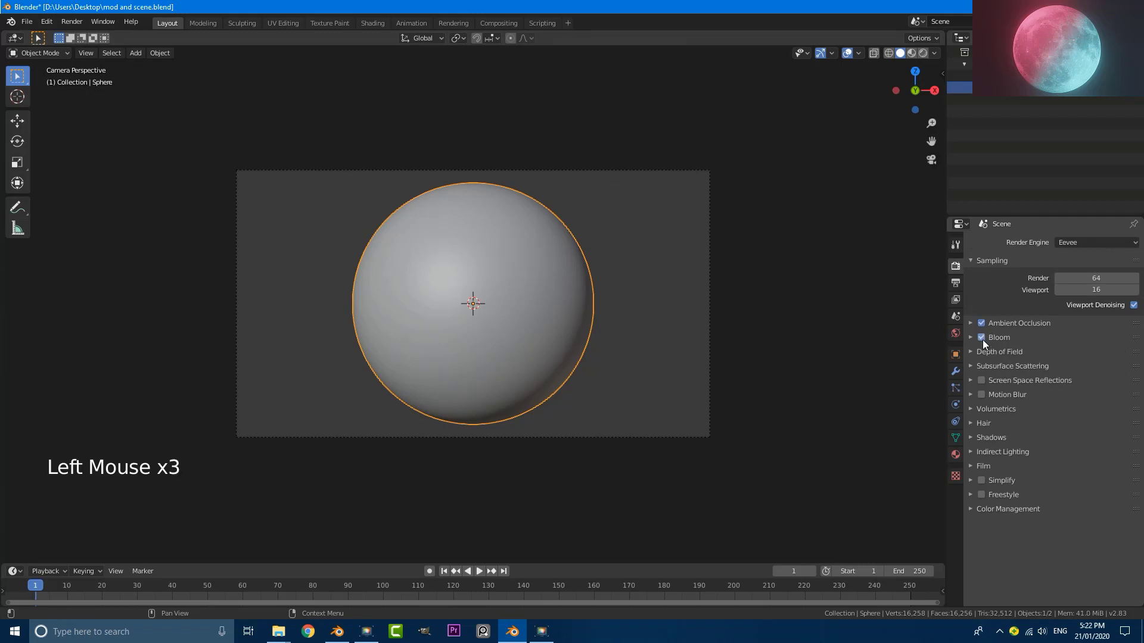
left_click(981, 380)
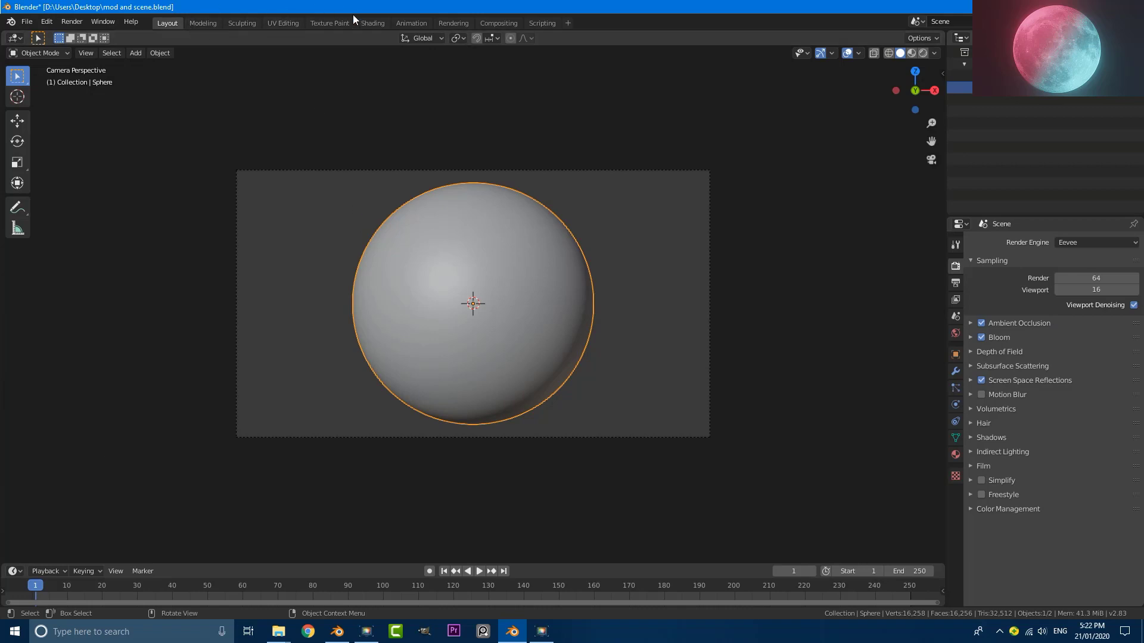
Step: Switch to the Shading workspace and enlarge the node editor
left_click(371, 23)
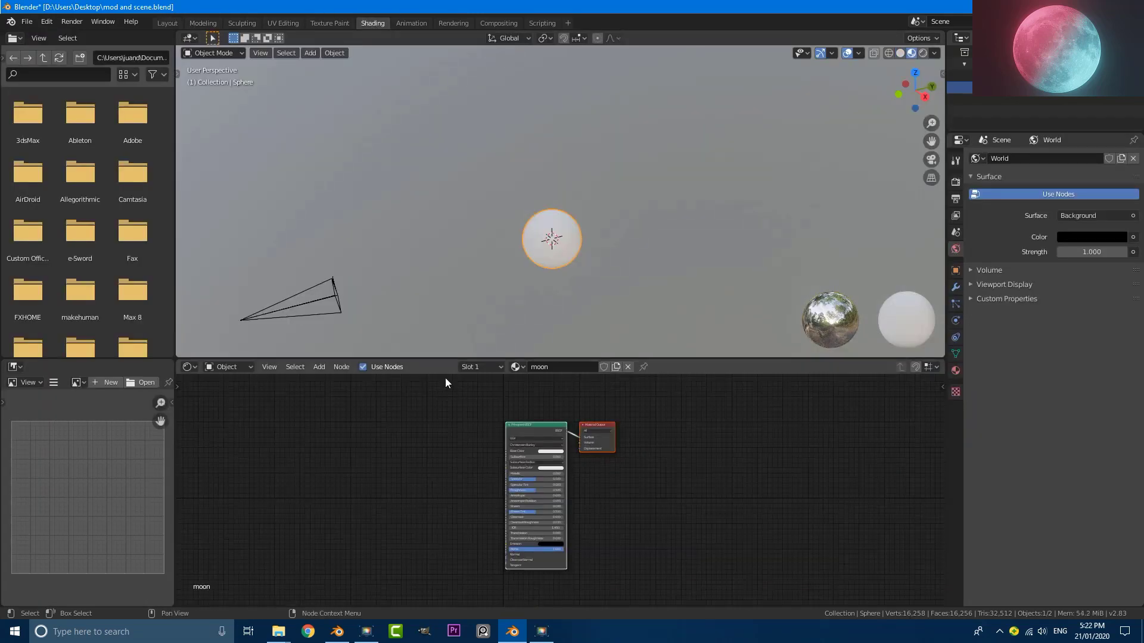
left_click_drag(438, 360, 427, 231)
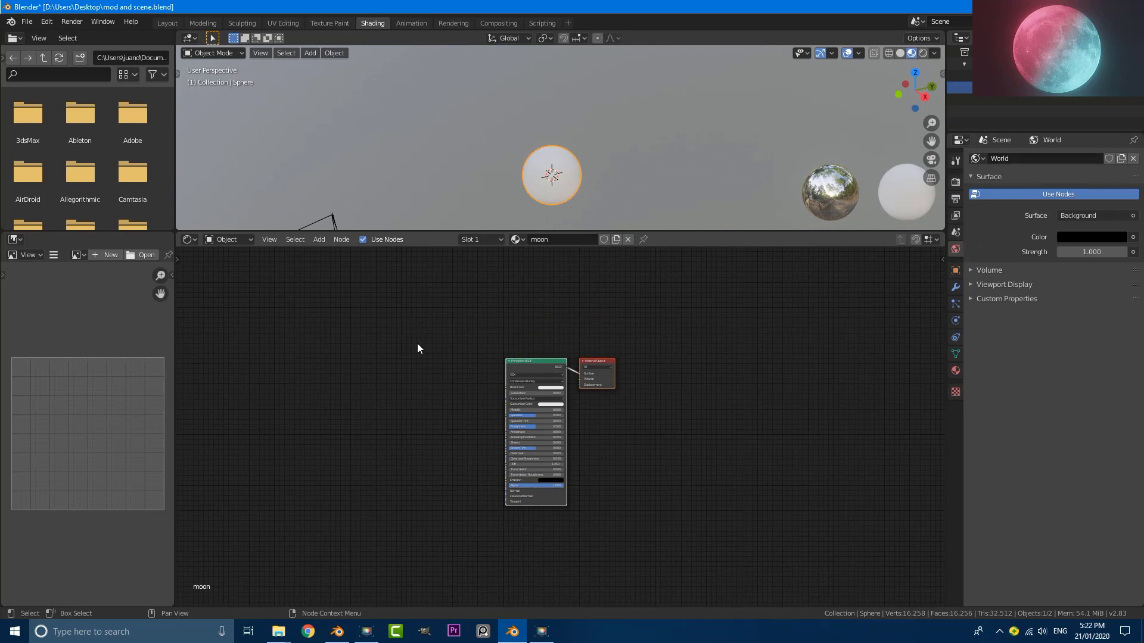
scroll(417, 346, "up", 3)
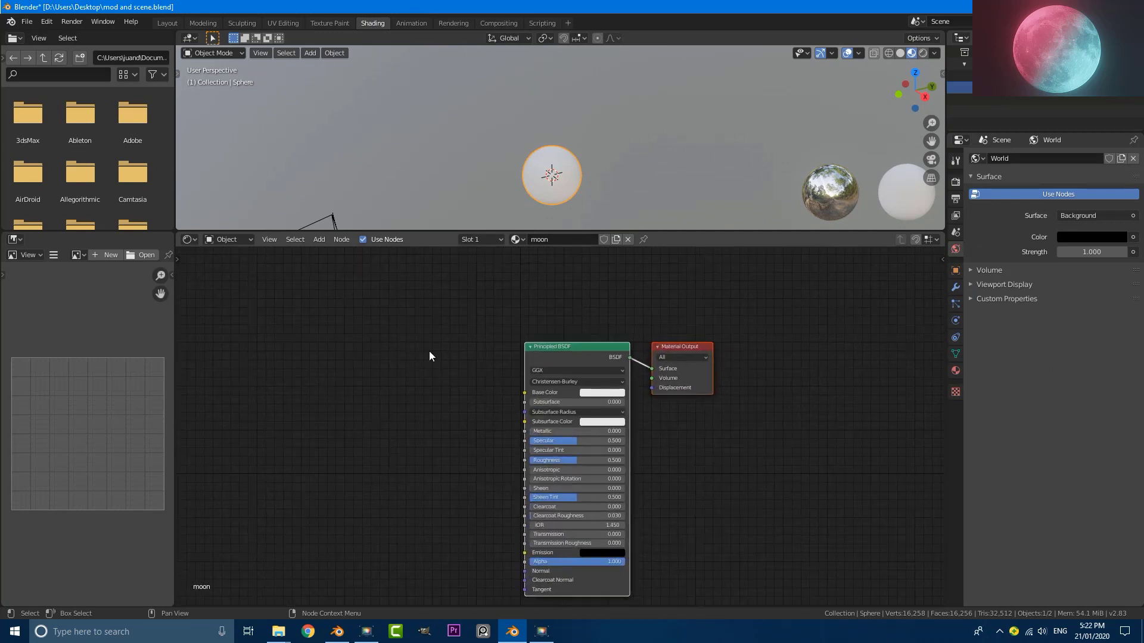
Step: Add an Image Texture node loaded with lroc_color_poles_4k.tif
key("shift+a")
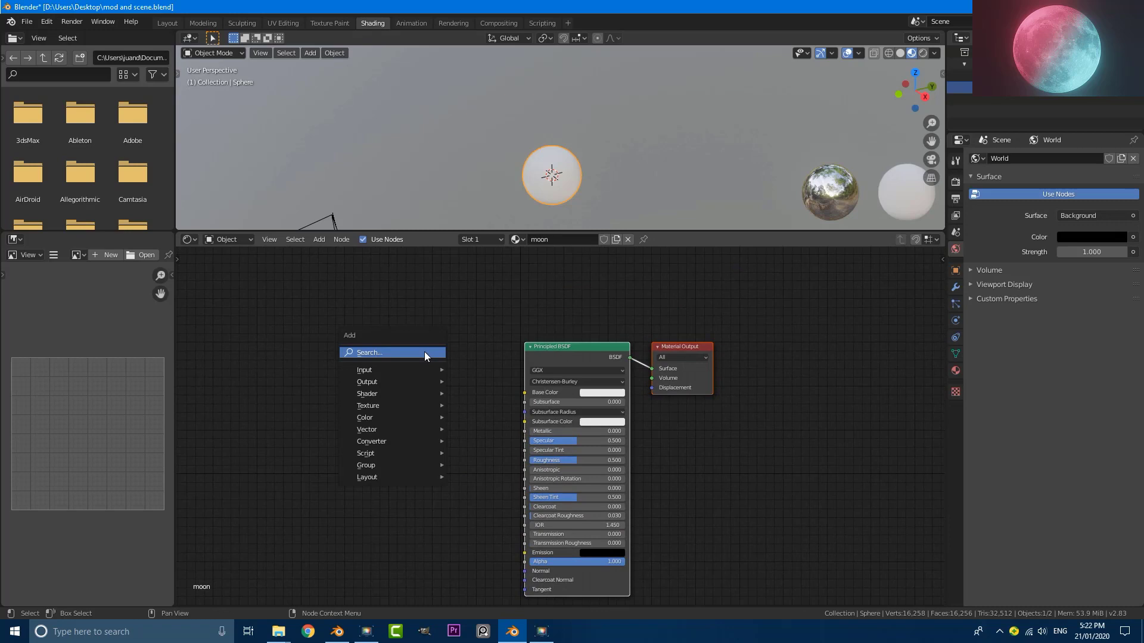
left_click(417, 351)
type("imag")
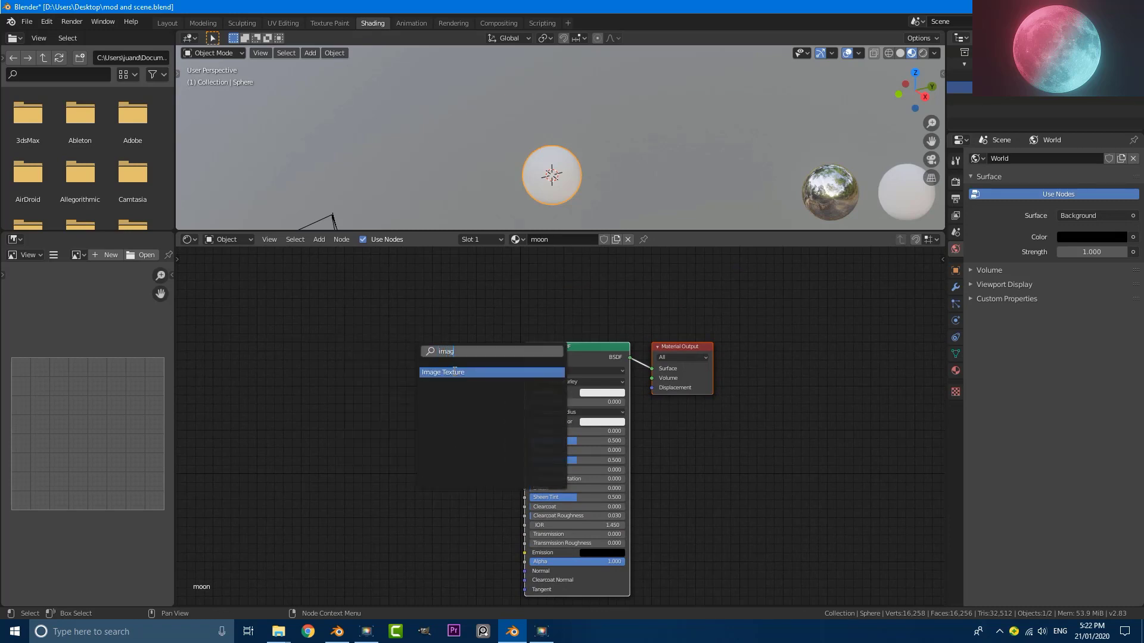
left_click(454, 371)
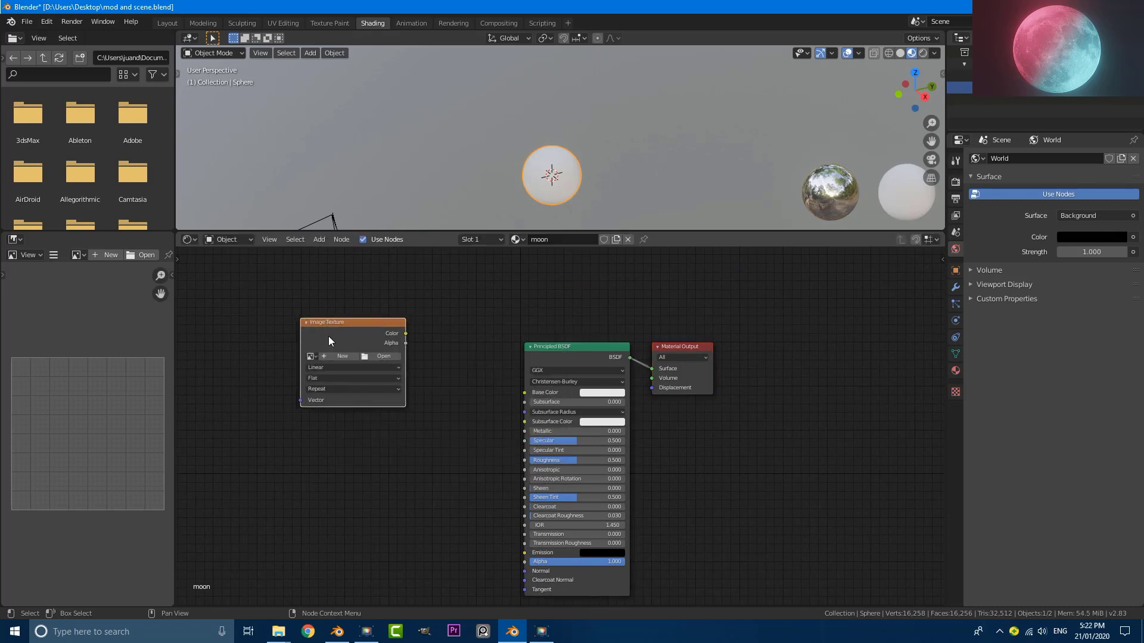
left_click(387, 356)
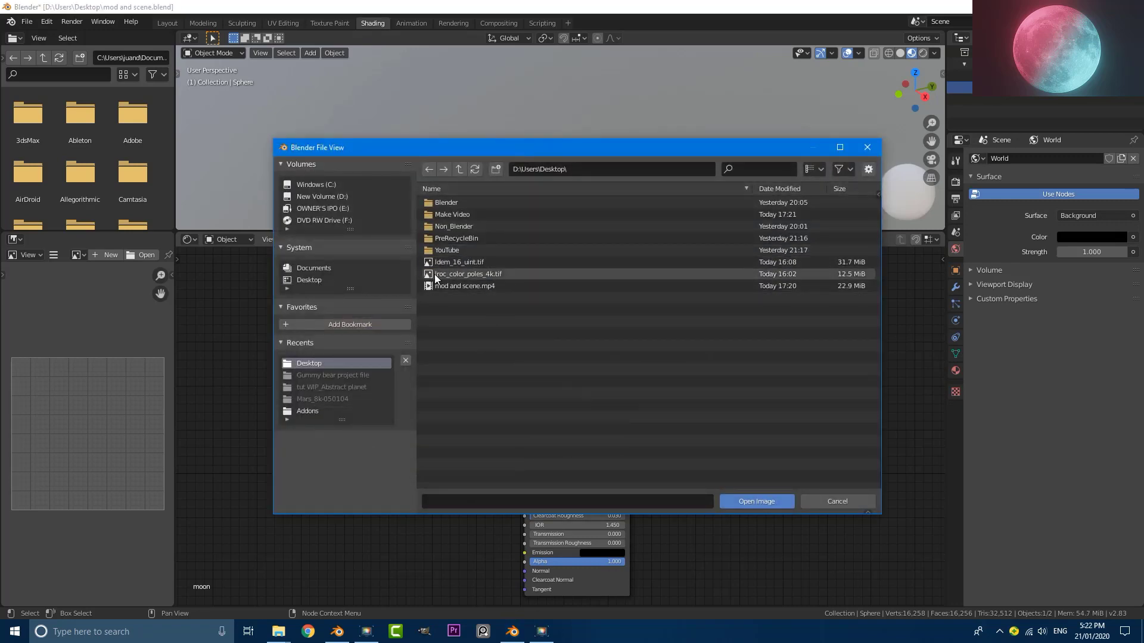
left_click(463, 274)
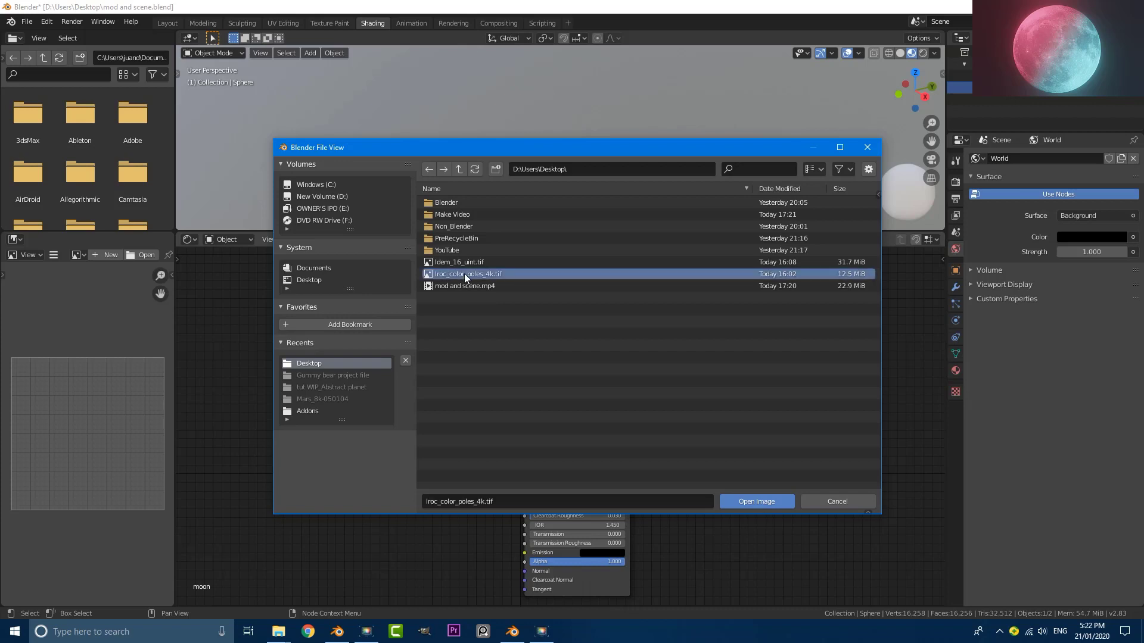
left_click(755, 502)
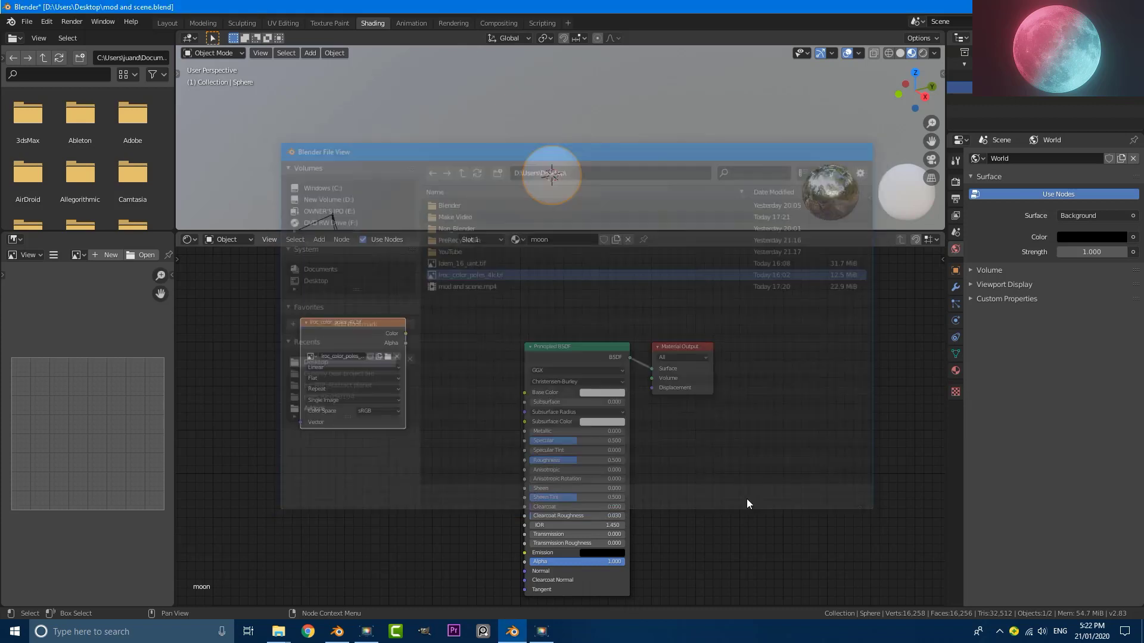
Step: Place the lroc image node and link its Color to the Principled BSDF Base Color
left_click(293, 315)
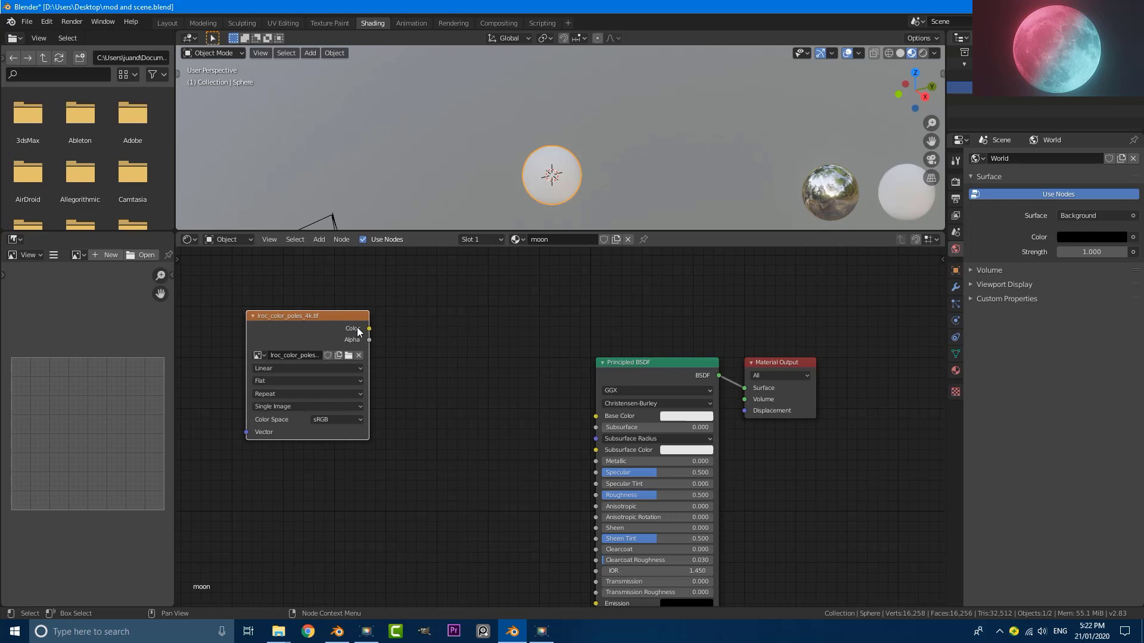
left_click_drag(369, 329, 595, 416)
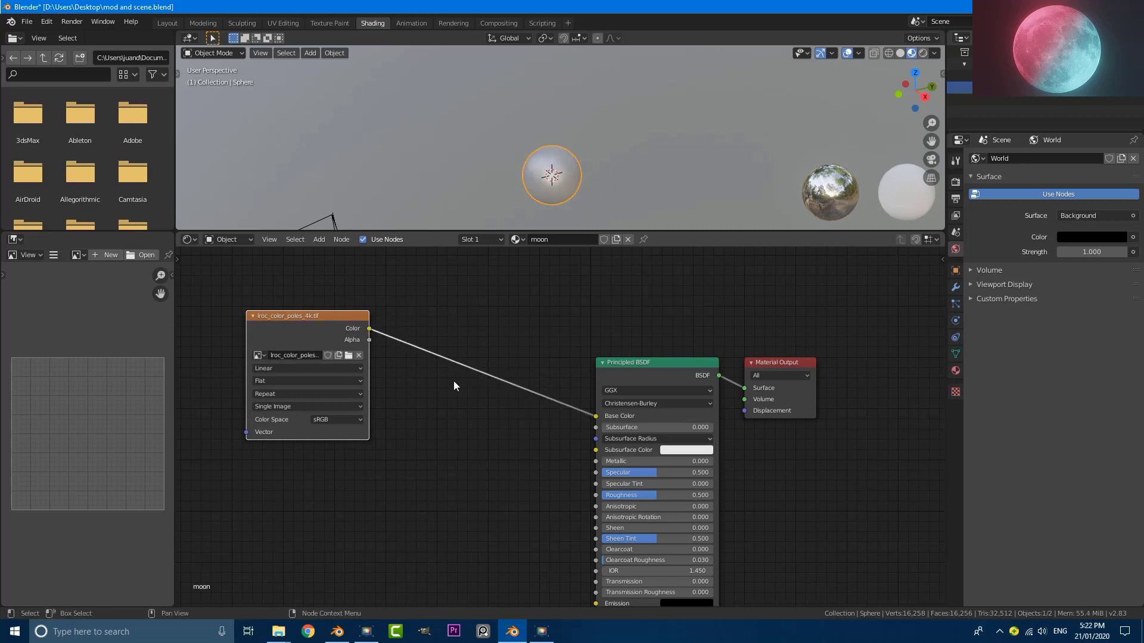
scroll(453, 384, "down", 2)
scroll(452, 387, "down", 1)
scroll(689, 358, "up", 1)
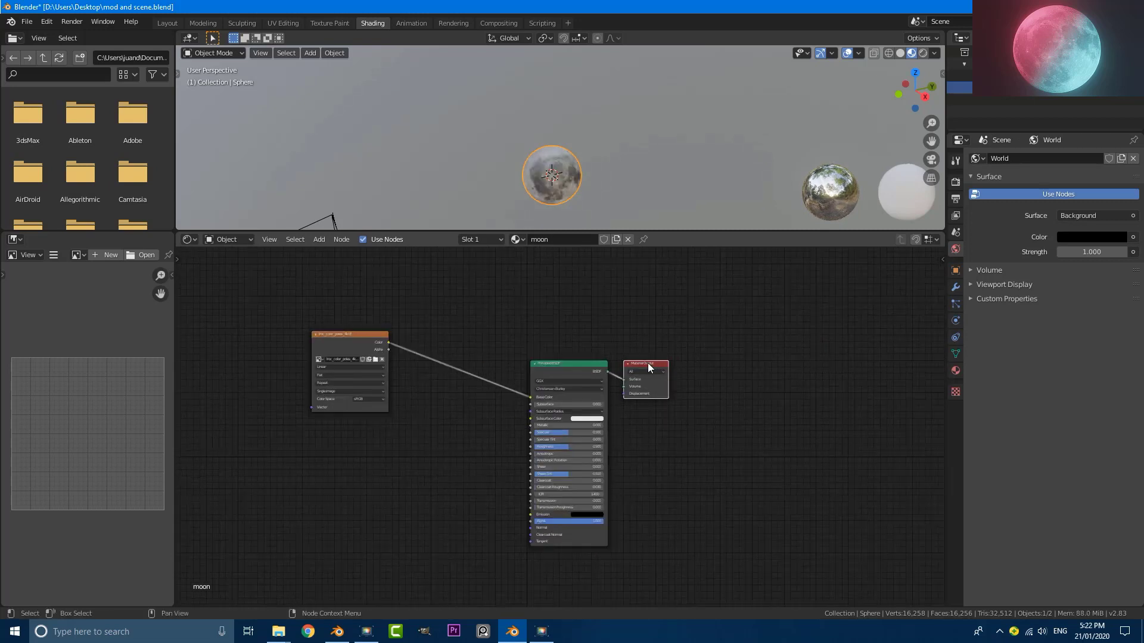
left_click_drag(648, 363, 710, 363)
Step: Duplicate the image node and load Idem_16_uint.tif into the copy
left_click(314, 334)
scroll(358, 335, "up", 1)
key("shift+d")
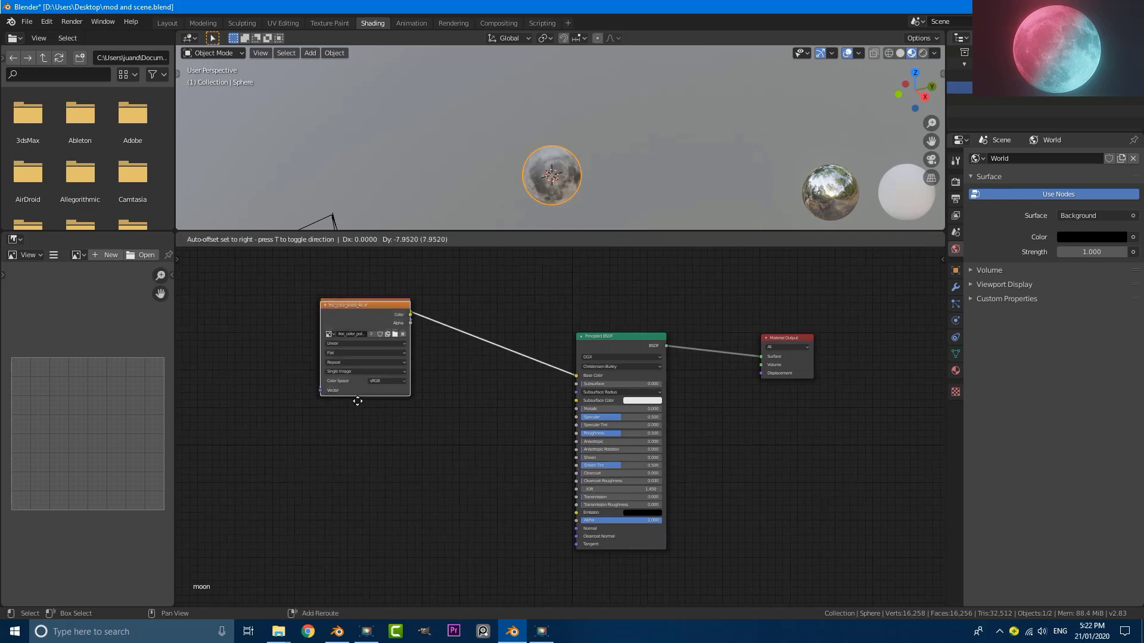
left_click(358, 439)
scroll(339, 410, "up", 3)
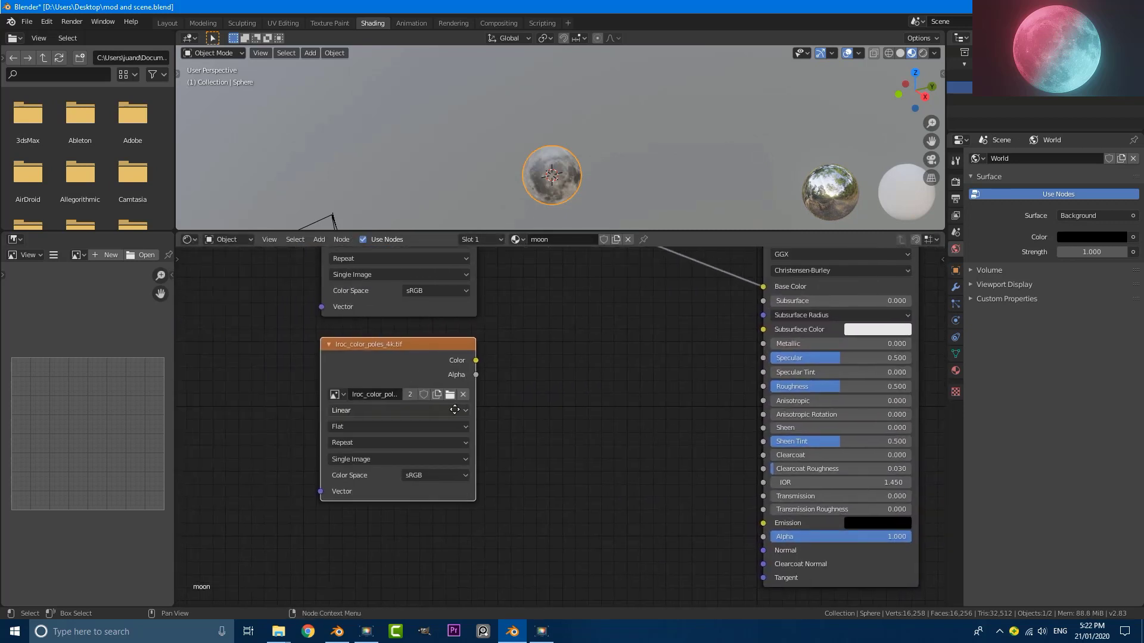
left_click(431, 389)
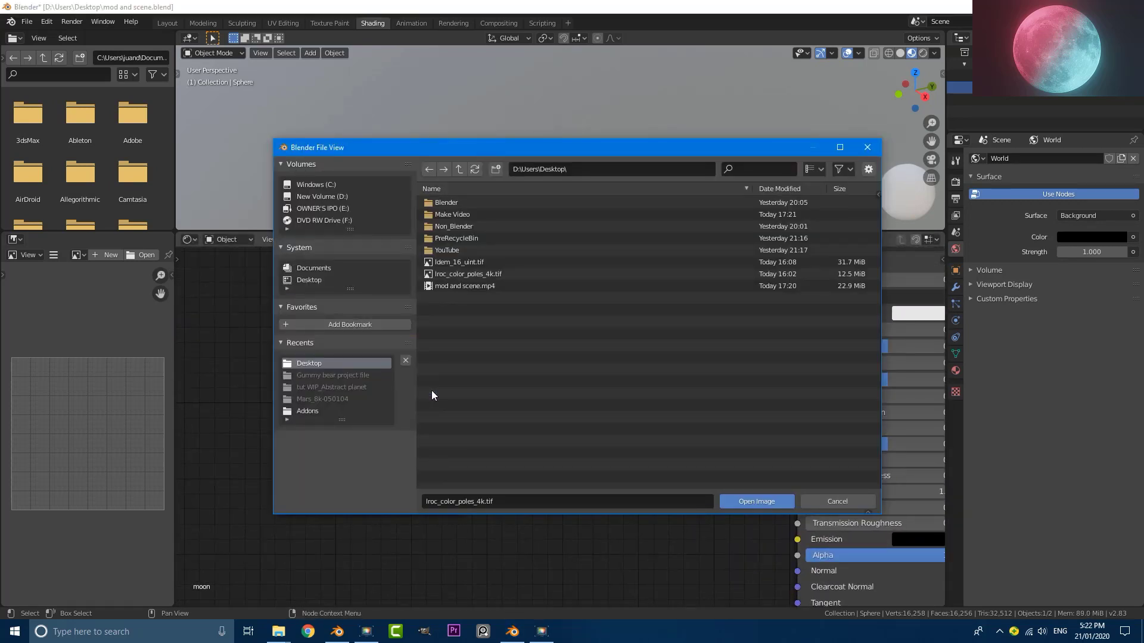
left_click(459, 263)
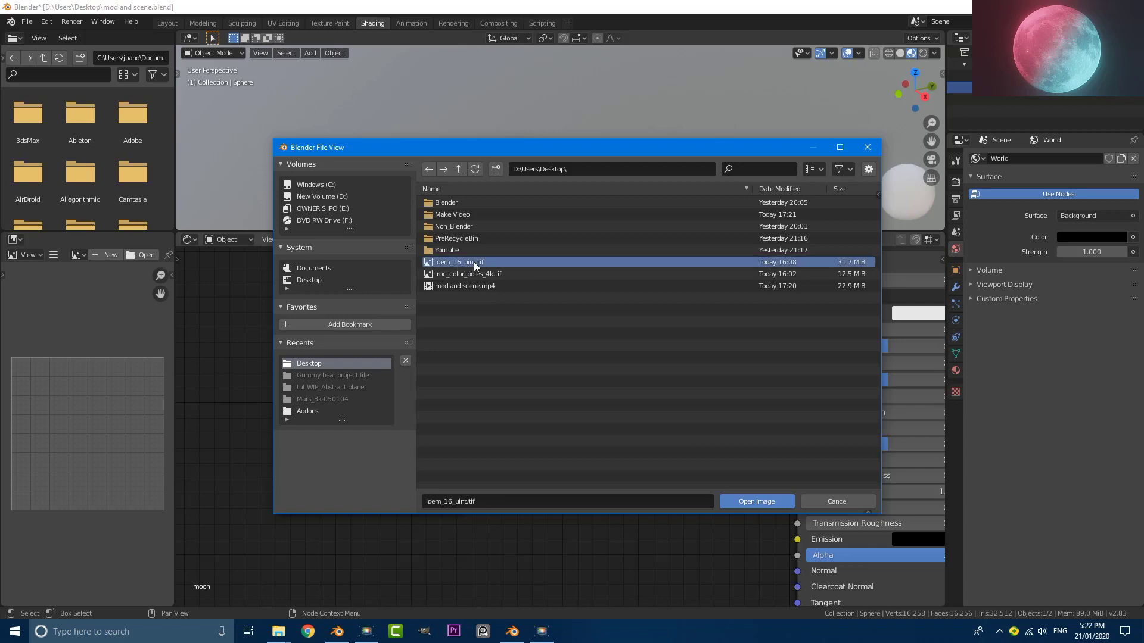
left_click(757, 501)
Step: Set both image nodes' projection from Flat to Sphere
scroll(364, 417, "down", 2)
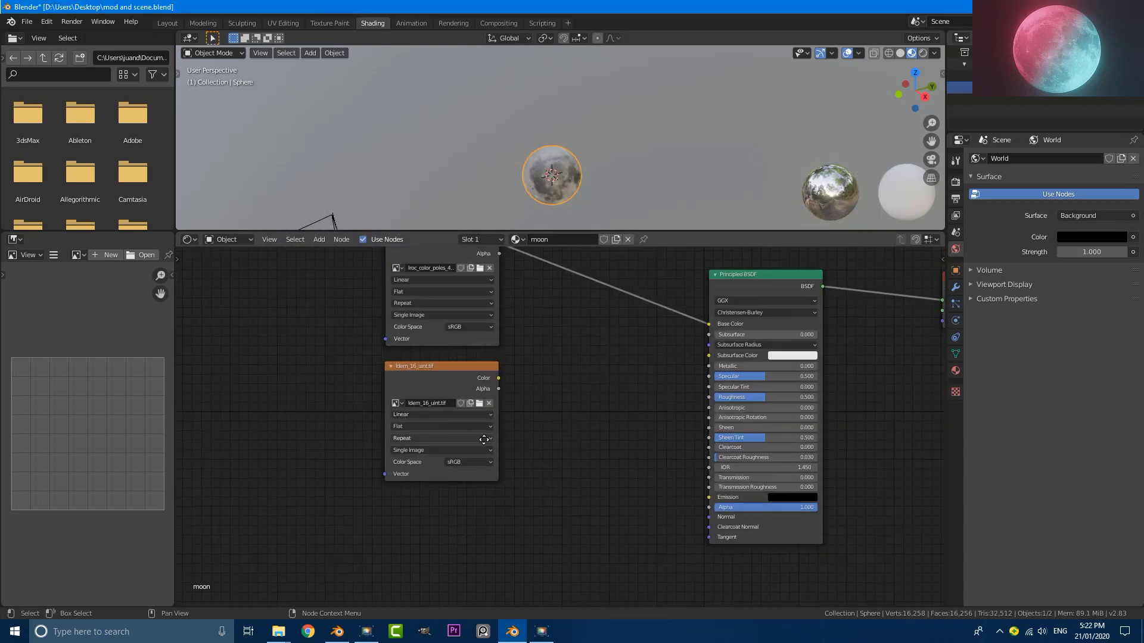
scroll(366, 438, "up", 2)
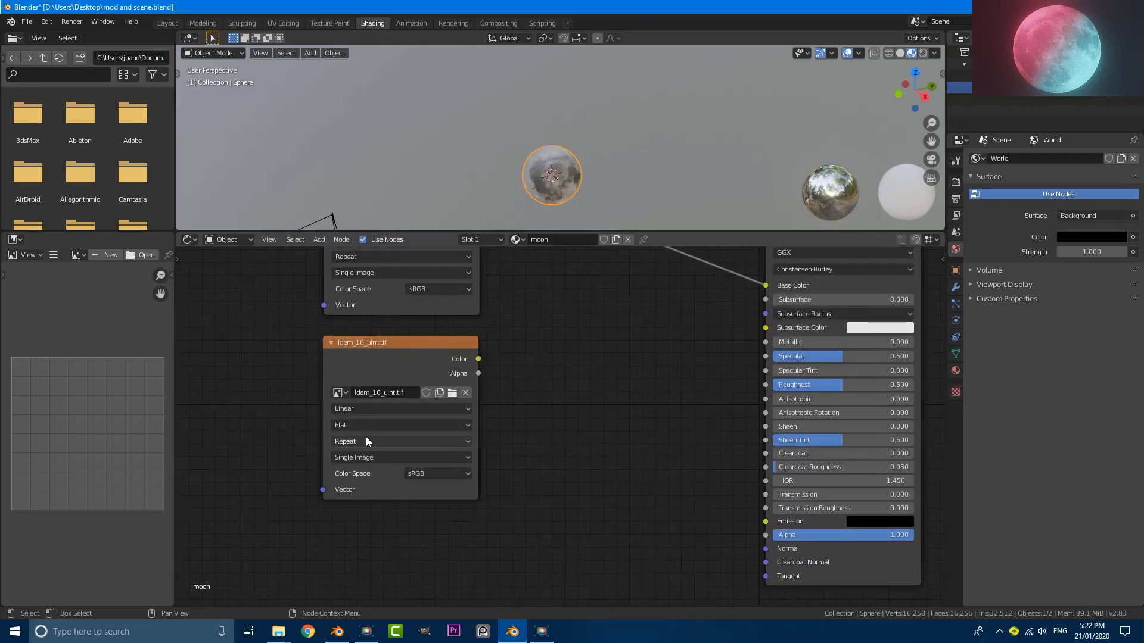
left_click(337, 426)
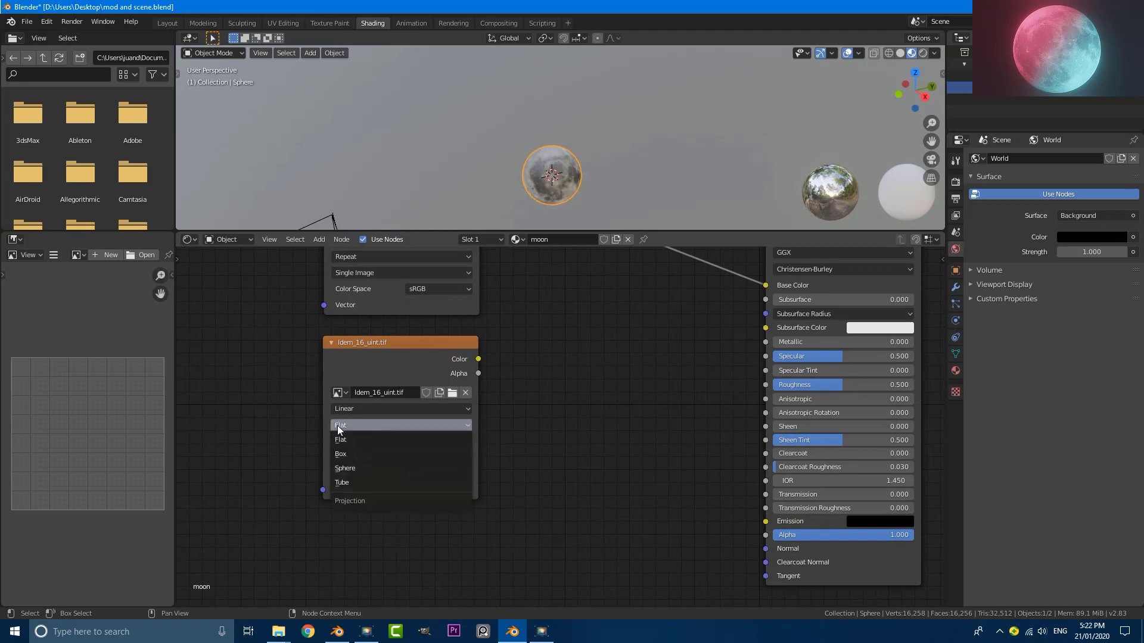
left_click(352, 468)
middle_click_drag(334, 342, 268, 442)
scroll(302, 380, "up", 2)
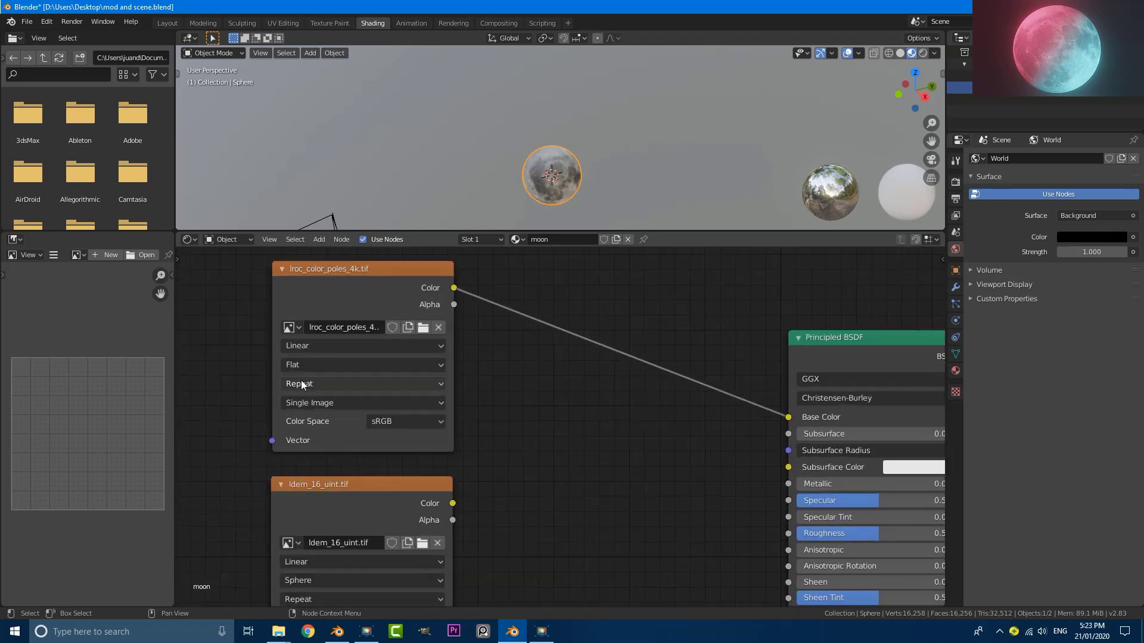
left_click(302, 365)
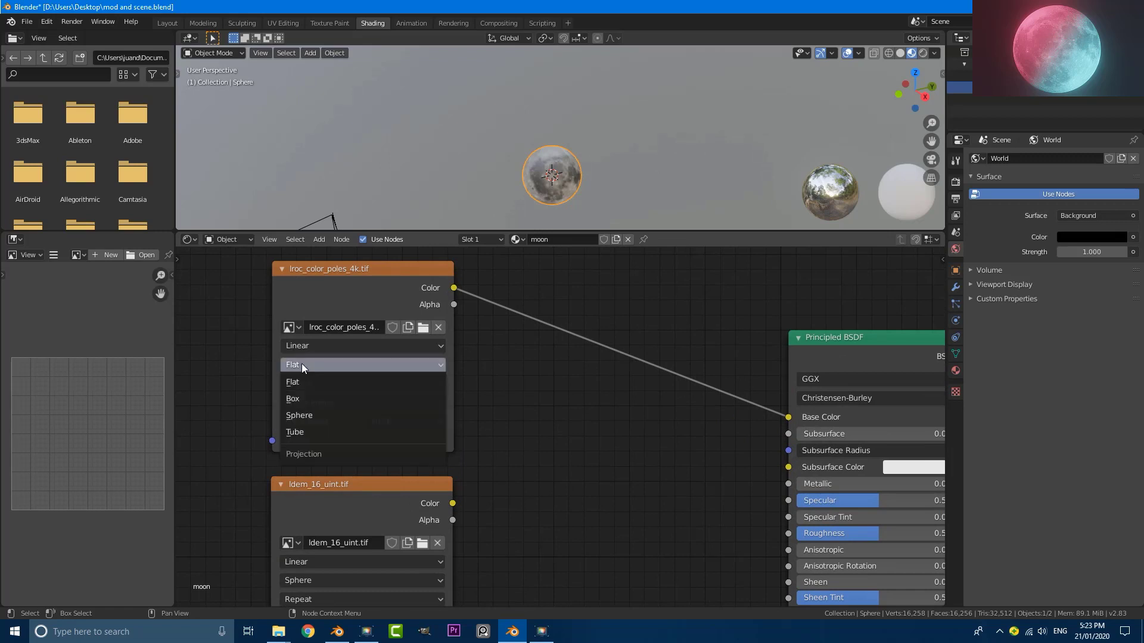
left_click(316, 415)
scroll(513, 444, "down", 3)
Step: Add a Bump node fed by Idem_16 Color into Height, with Normal into the shader's Normal
scroll(513, 444, "up", 2)
key("shift+a")
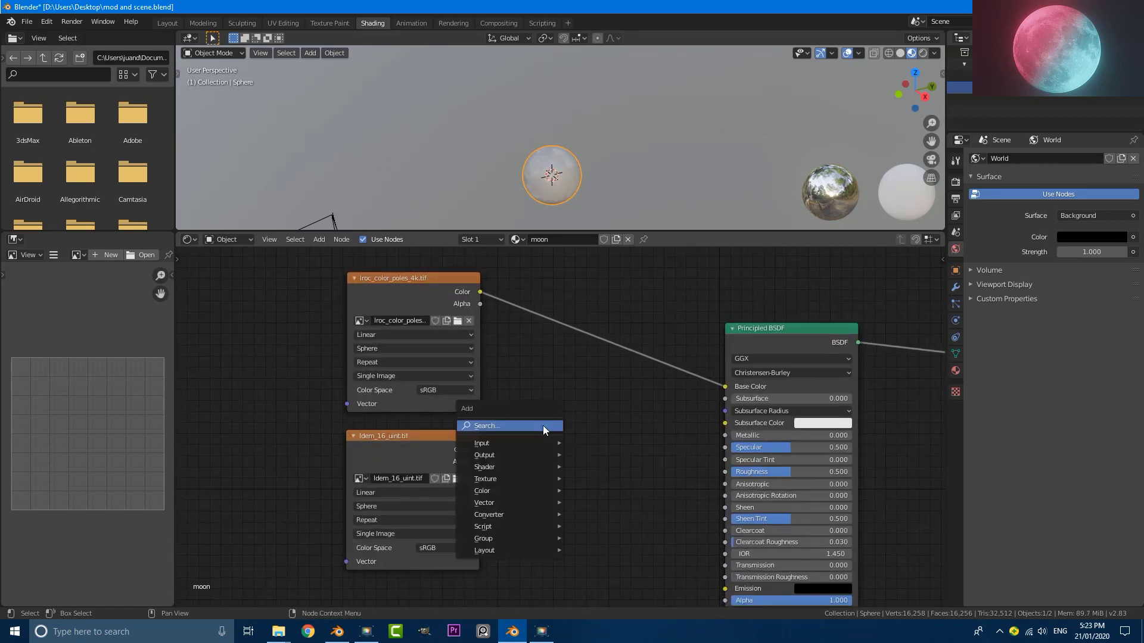
left_click(541, 425)
type("bumo")
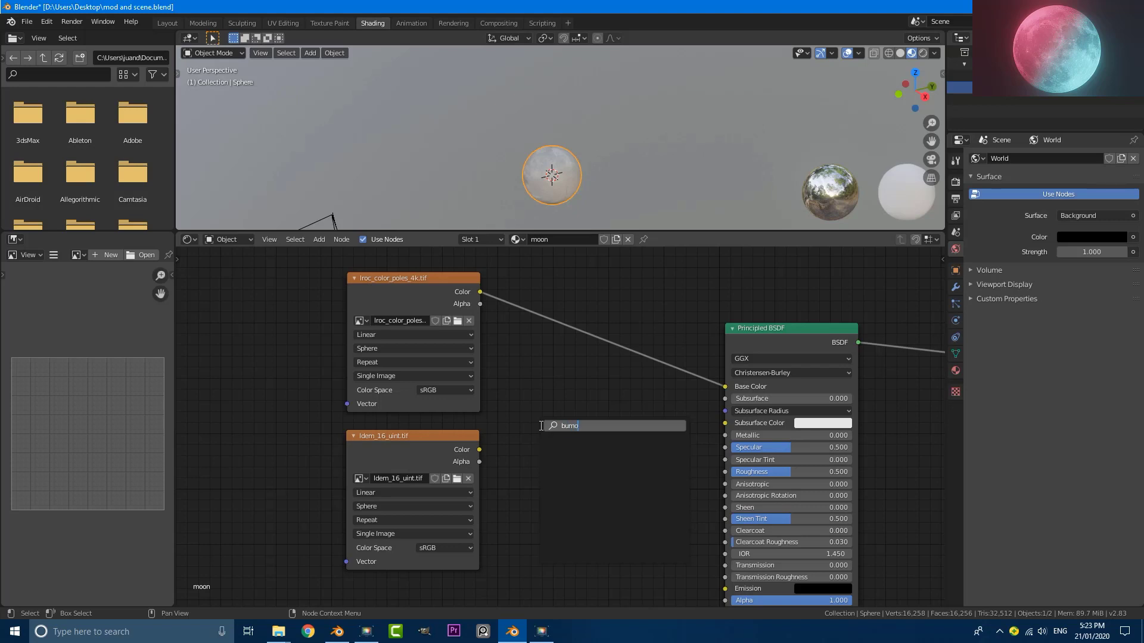
key("BackSpace")
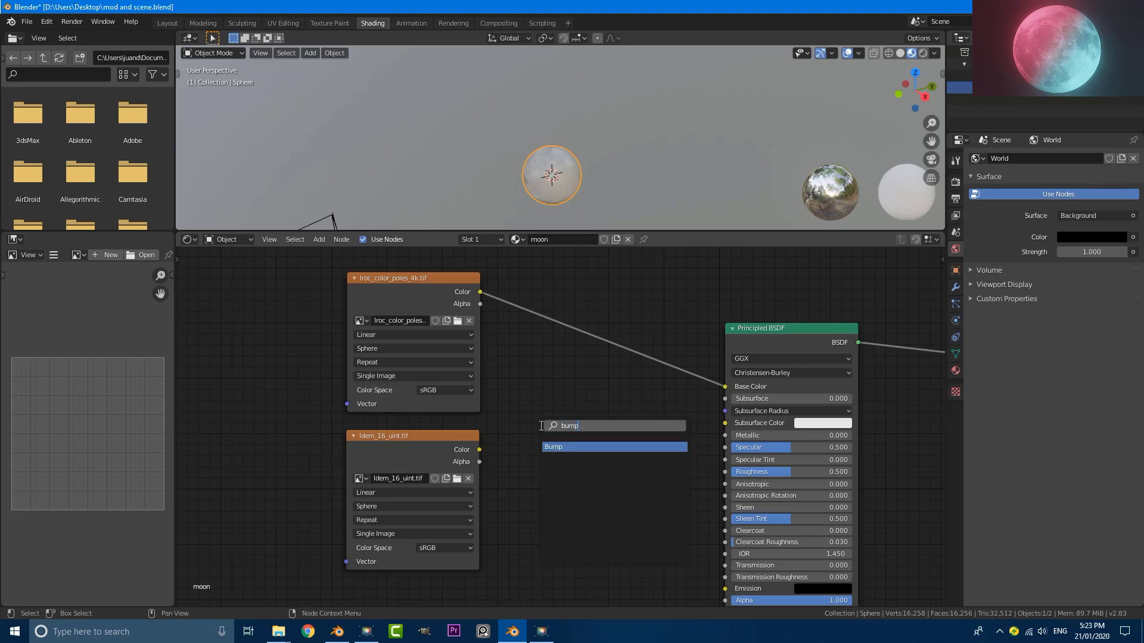
key("Return")
left_click(578, 449)
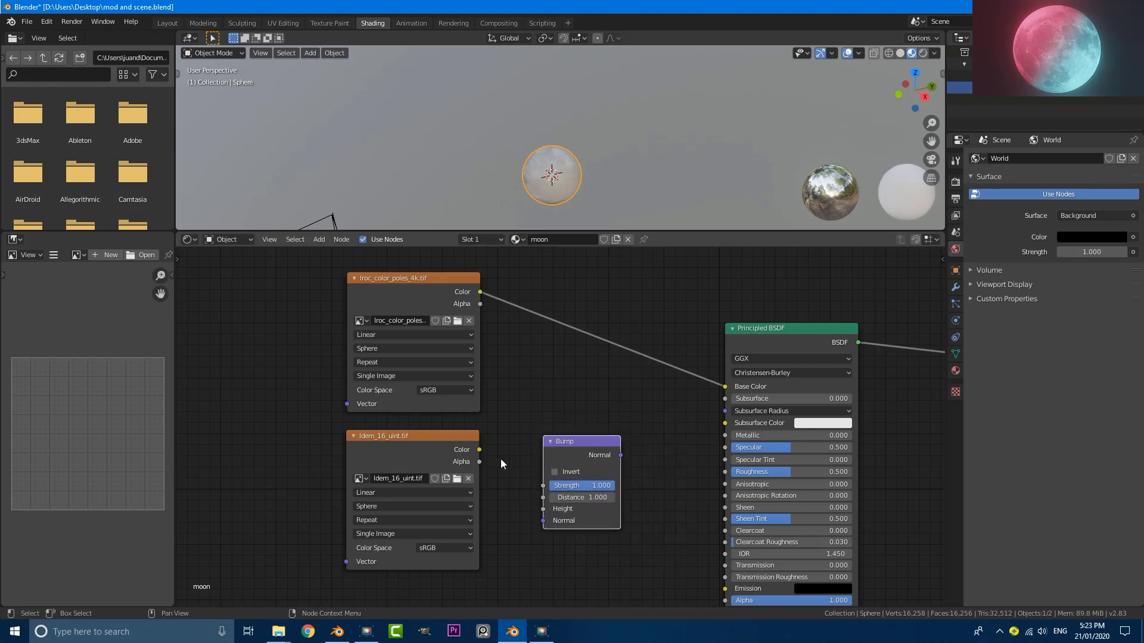
left_click_drag(480, 451, 505, 467)
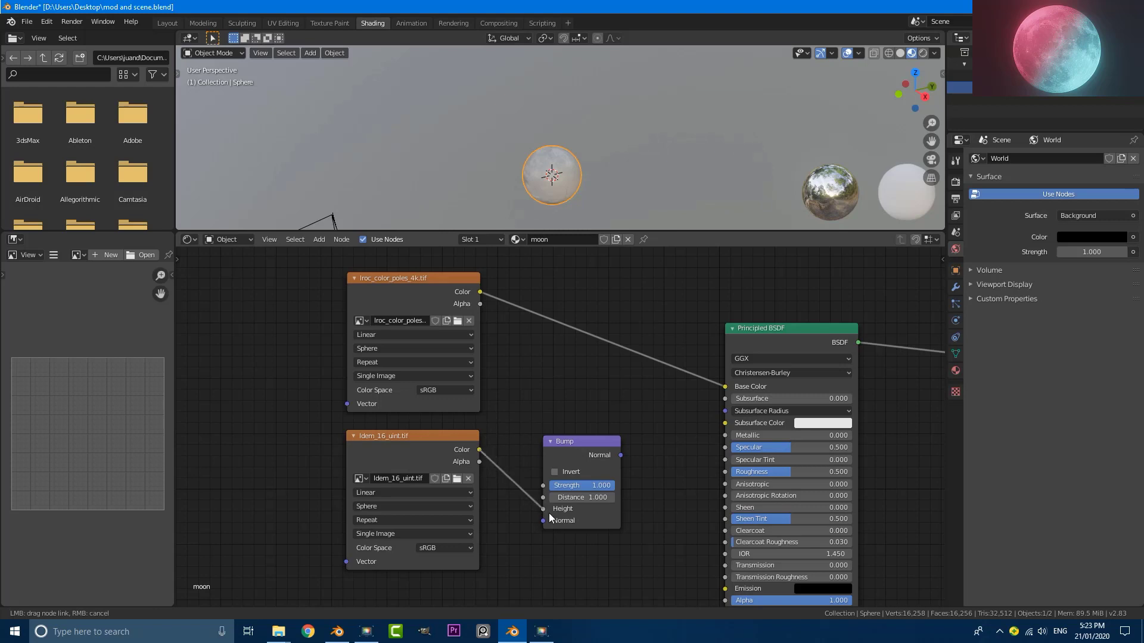
left_click_drag(549, 517, 545, 510)
middle_click_drag(627, 514, 489, 377)
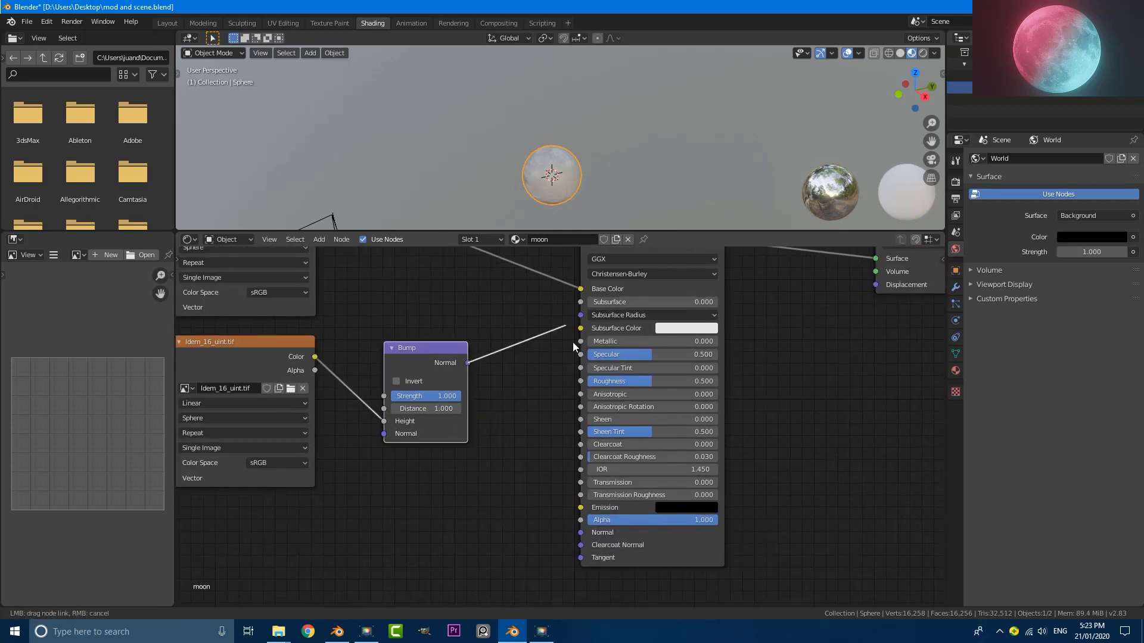
left_click_drag(574, 342, 586, 542)
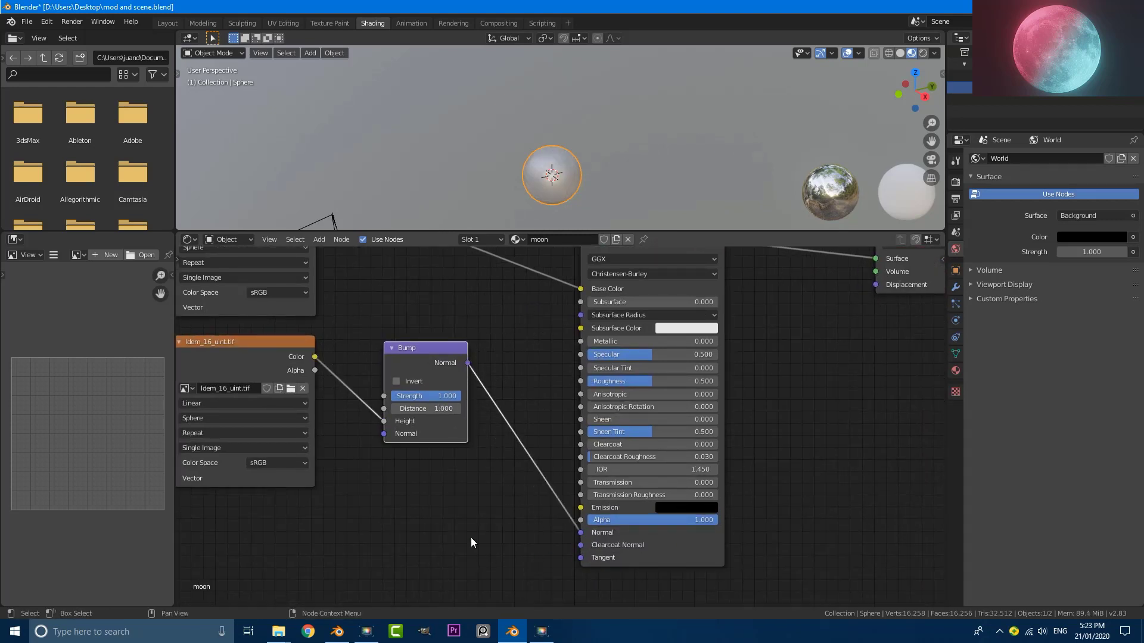
Step: Add a Texture Coordinate node and link Generated to both image textures' Vector inputs
scroll(470, 537, "down", 4)
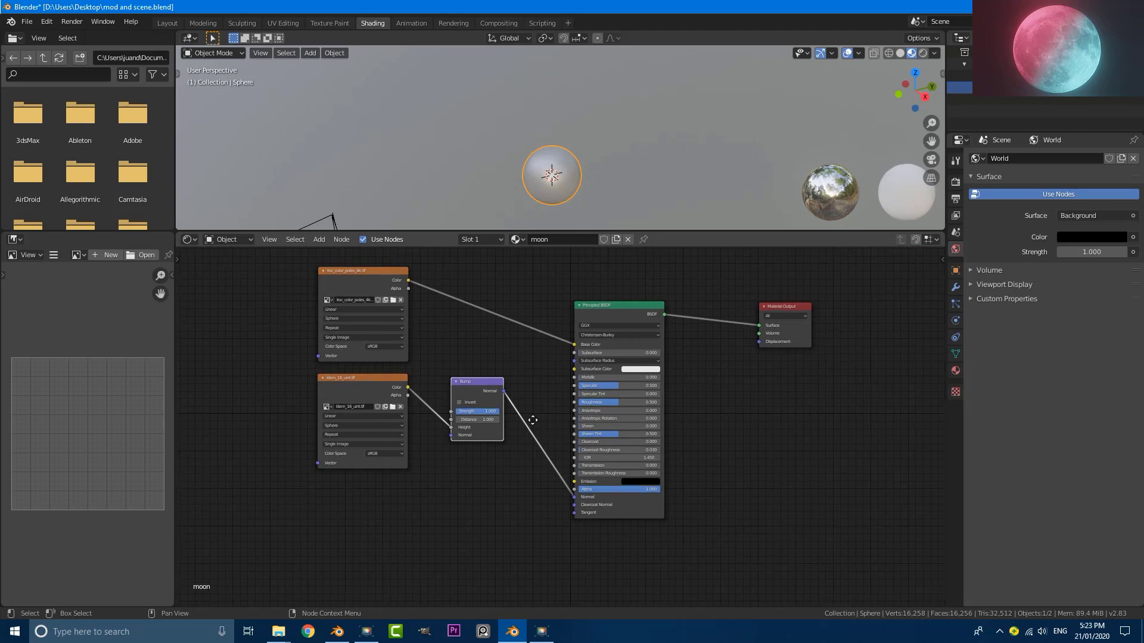
scroll(534, 373, "up", 2)
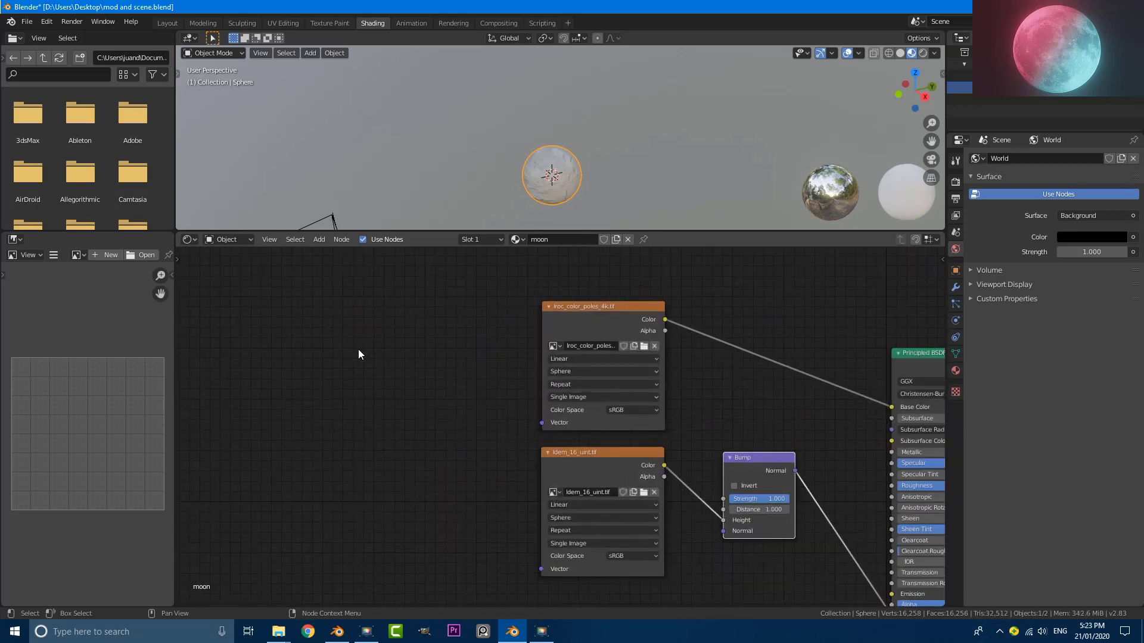
key("shift+a")
left_click(357, 349)
type("text")
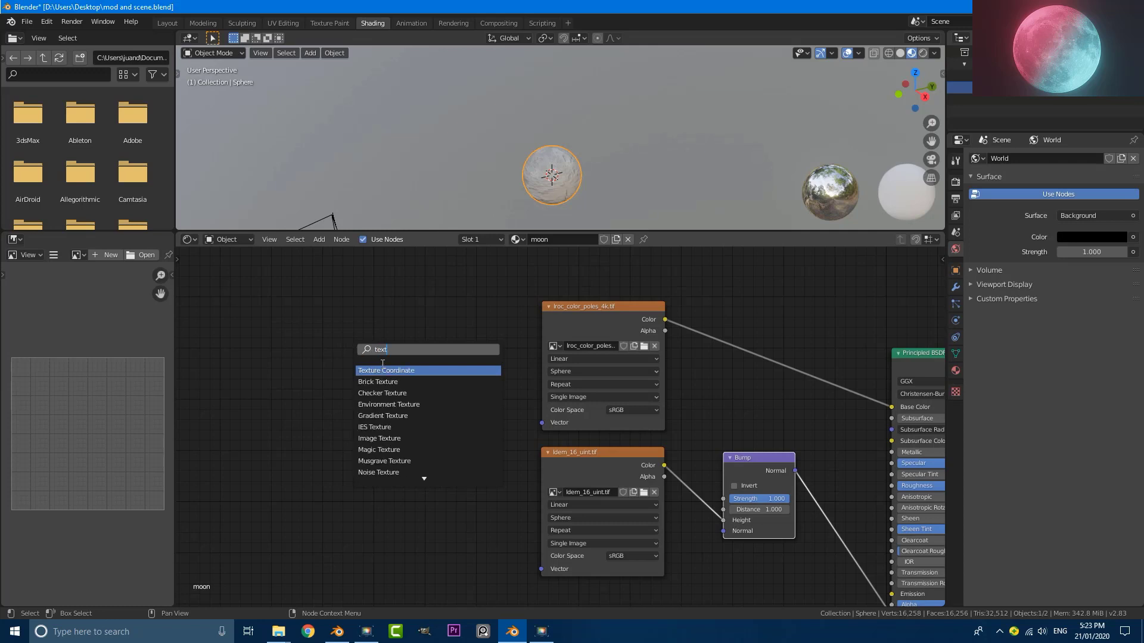
key("Return")
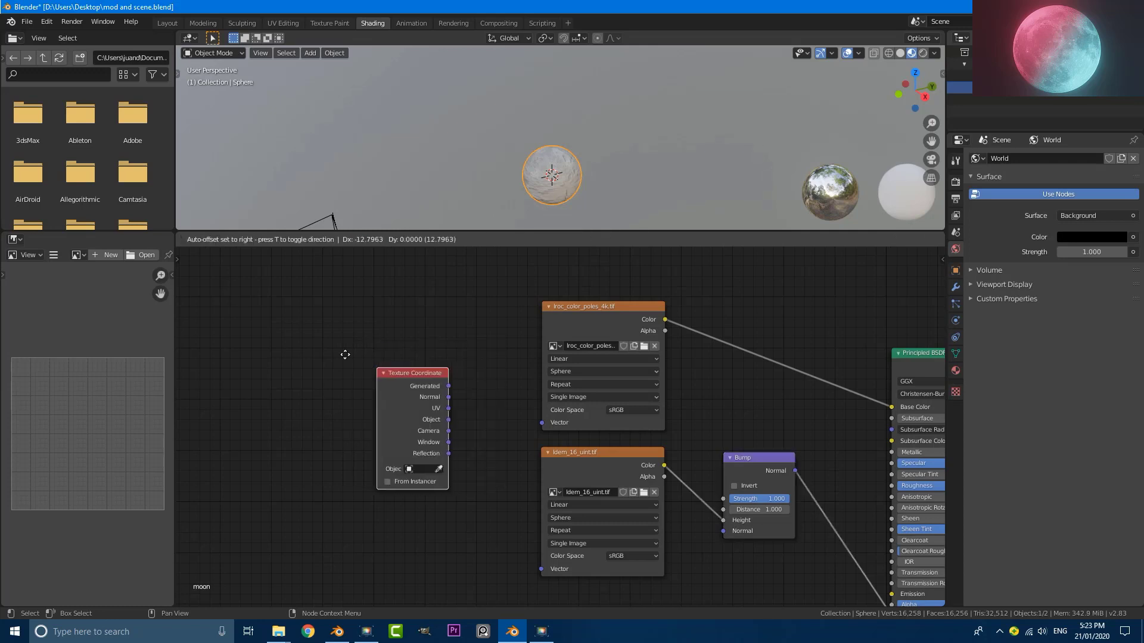
left_click(280, 336)
left_click_drag(349, 345, 541, 422)
left_click_drag(349, 345, 542, 569)
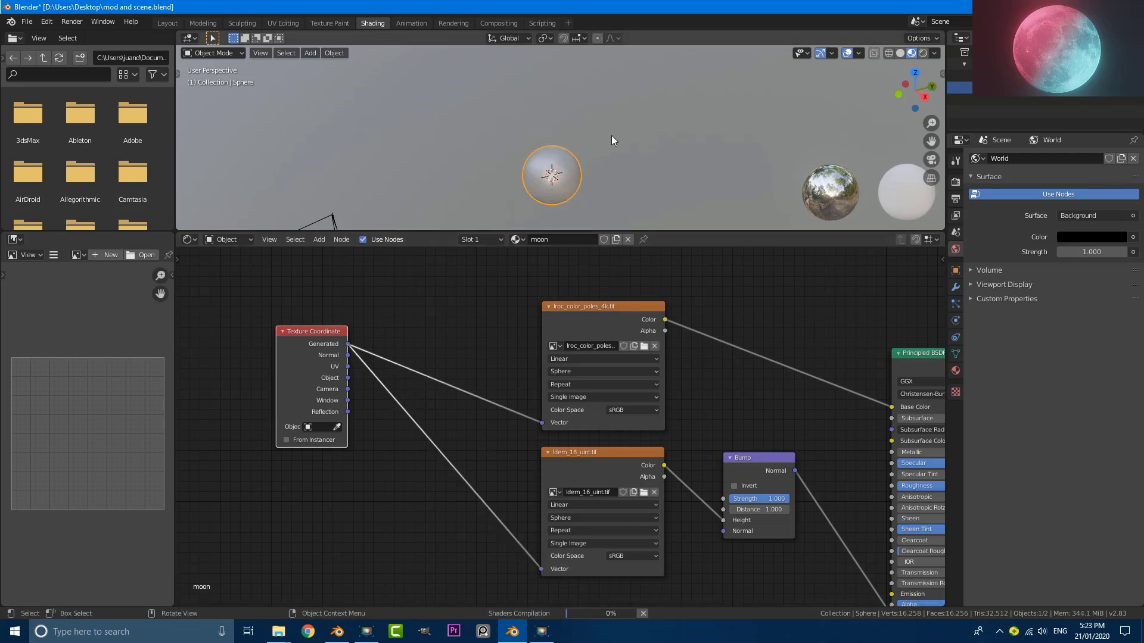
Step: View the moon through the camera, fit the frame, and resize the viewport area
key("KP_0")
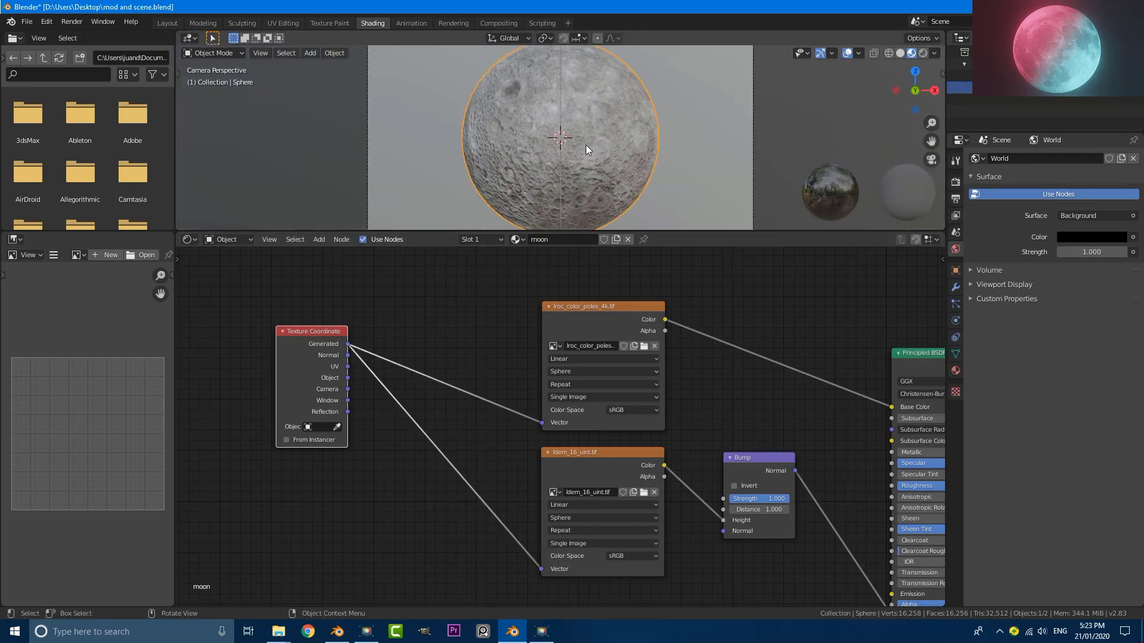
scroll(563, 148, "down", 2)
key("Home")
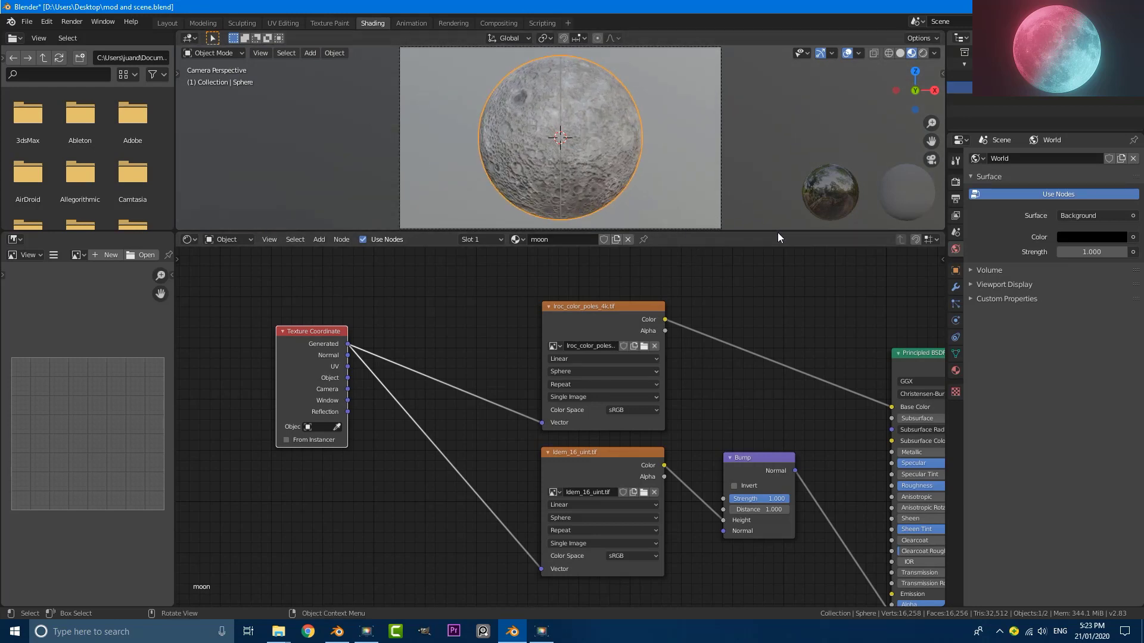
left_click_drag(780, 230, 715, 325)
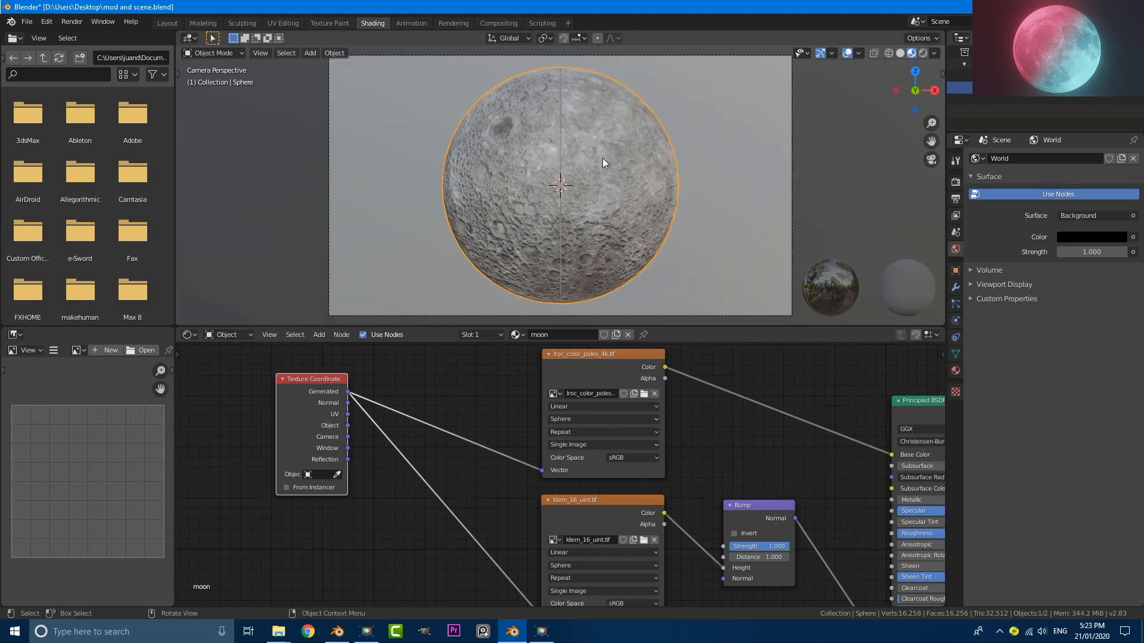
Step: Trackball-rotate the moon so its dark maria face the camera
key("r")
key("r")
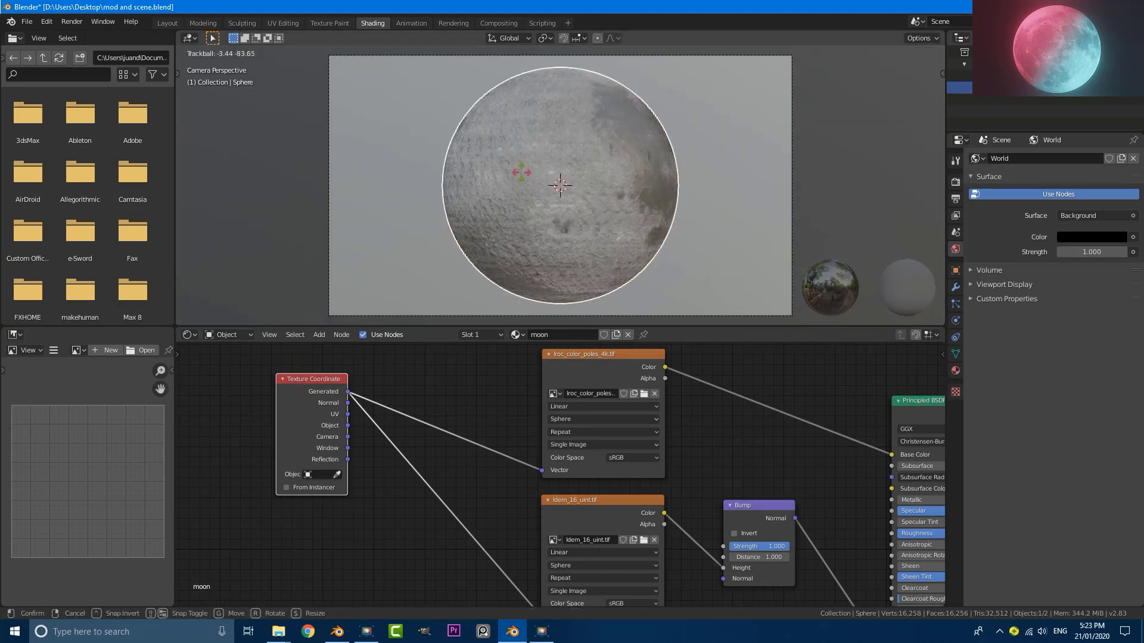
left_click(535, 184)
key("r")
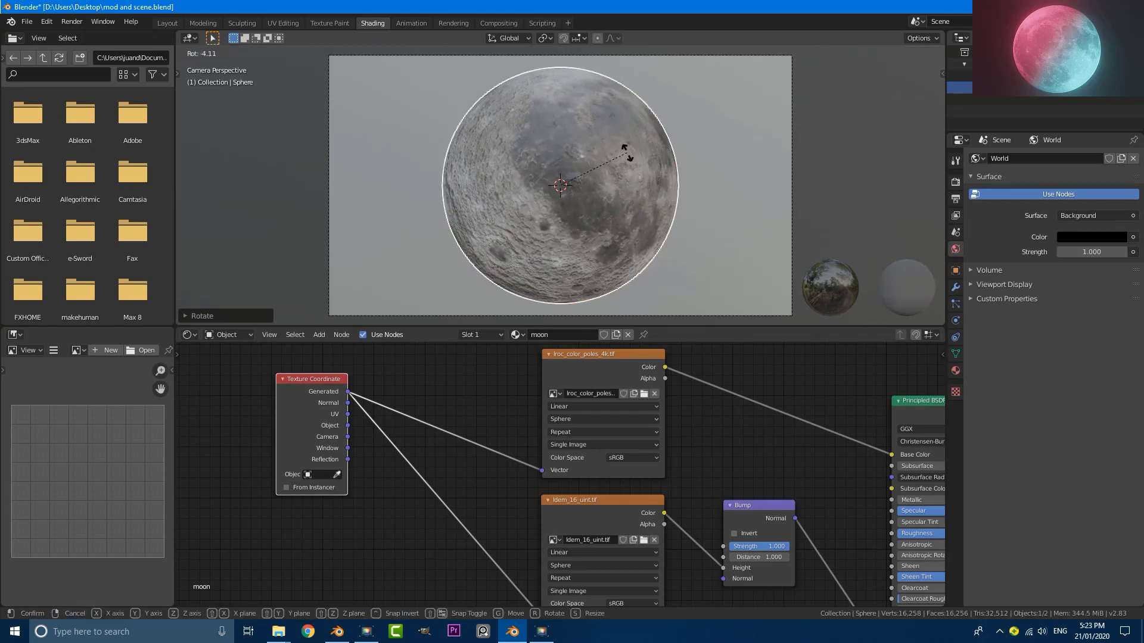
key("r")
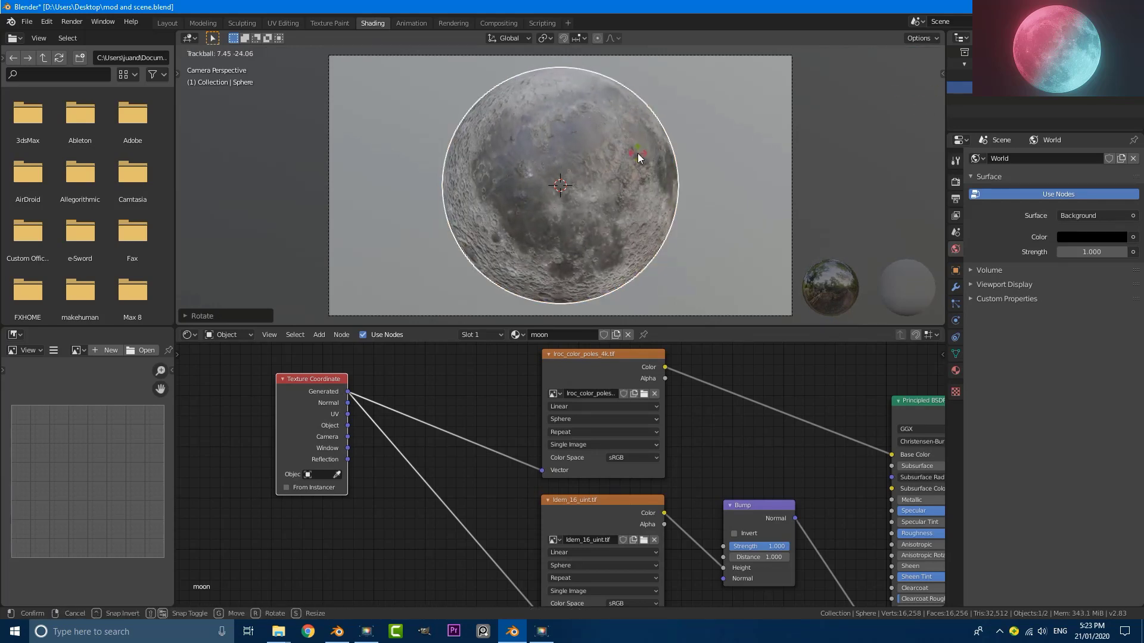
left_click(646, 162)
scroll(697, 286, "down", 1)
Step: Set the moon material's Bump node Strength to 0.5
scroll(744, 400, "down", 2)
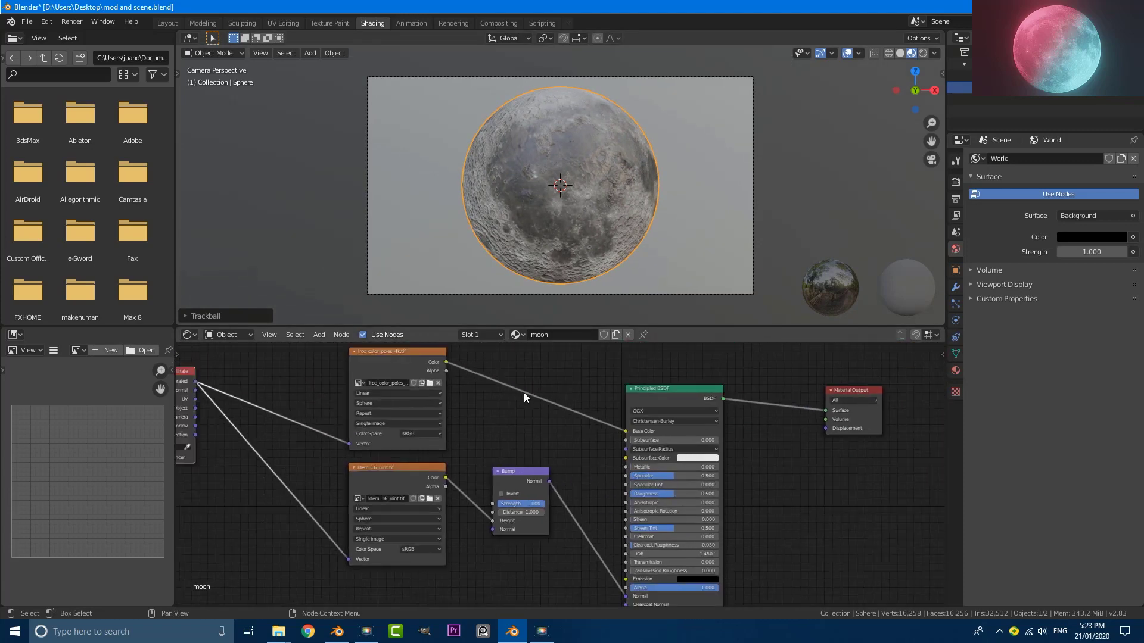
scroll(523, 392, "up", 5)
scroll(523, 411, "up", 3)
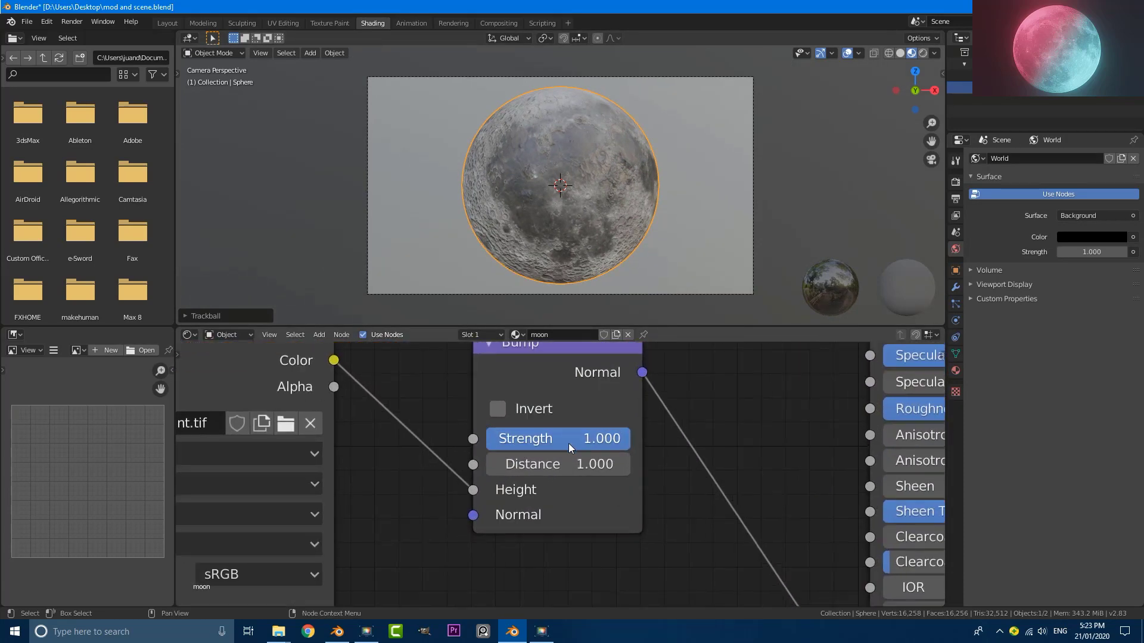
left_click(588, 438)
type("0.5")
key("Return")
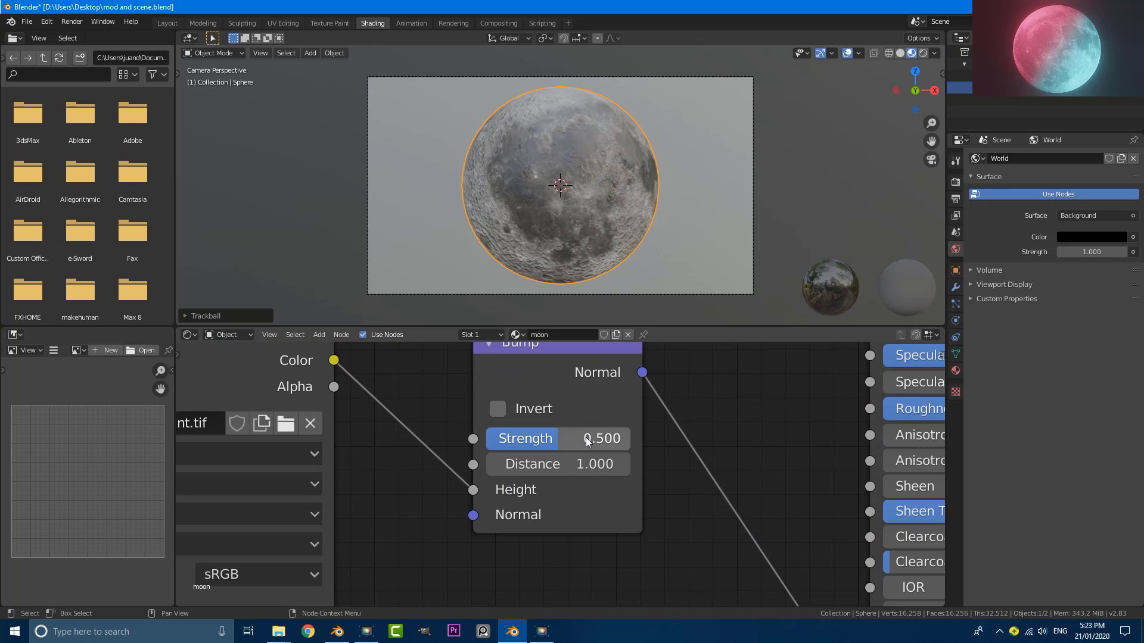
Step: Raise the Principled BSDF Roughness slightly above 0.5
middle_click_drag(841, 498, 498, 496)
scroll(566, 484, "down", 2)
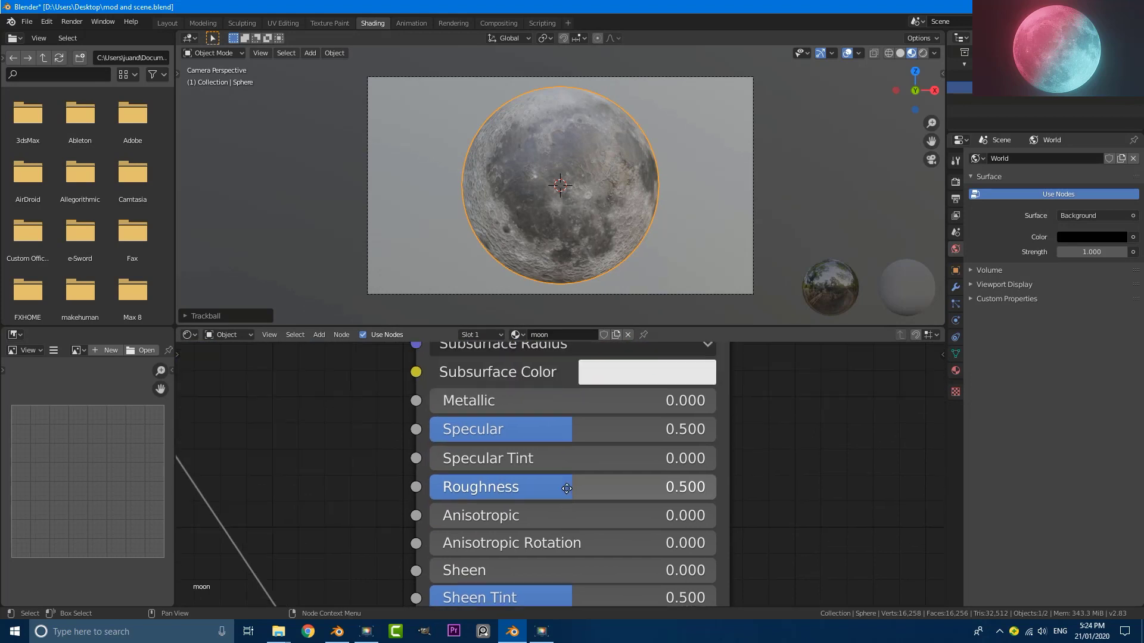
left_click_drag(545, 485, 551, 485)
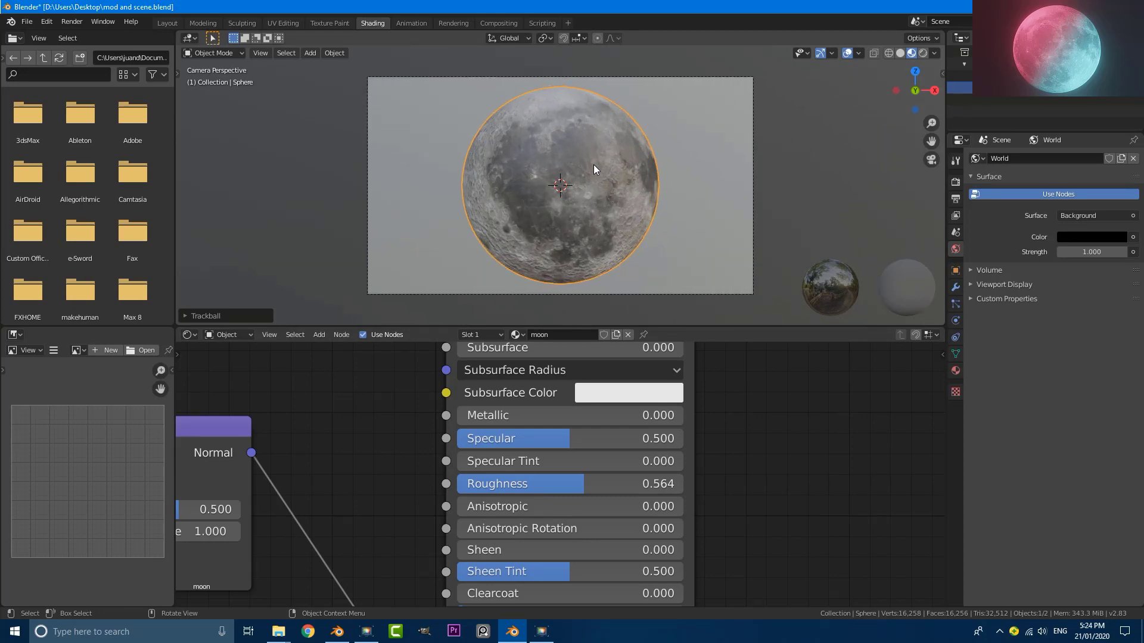
Step: Preview the moon in Rendered shading, which shows black, then return the viewport to Solid shading
key("z")
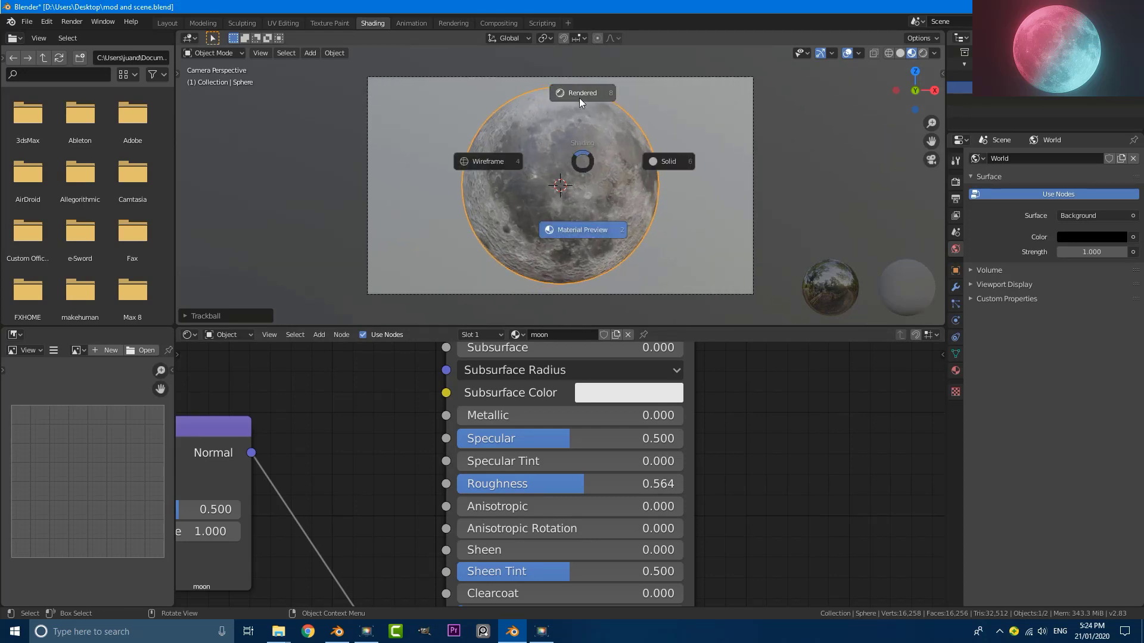
left_click(579, 96)
scroll(477, 190, "down", 2)
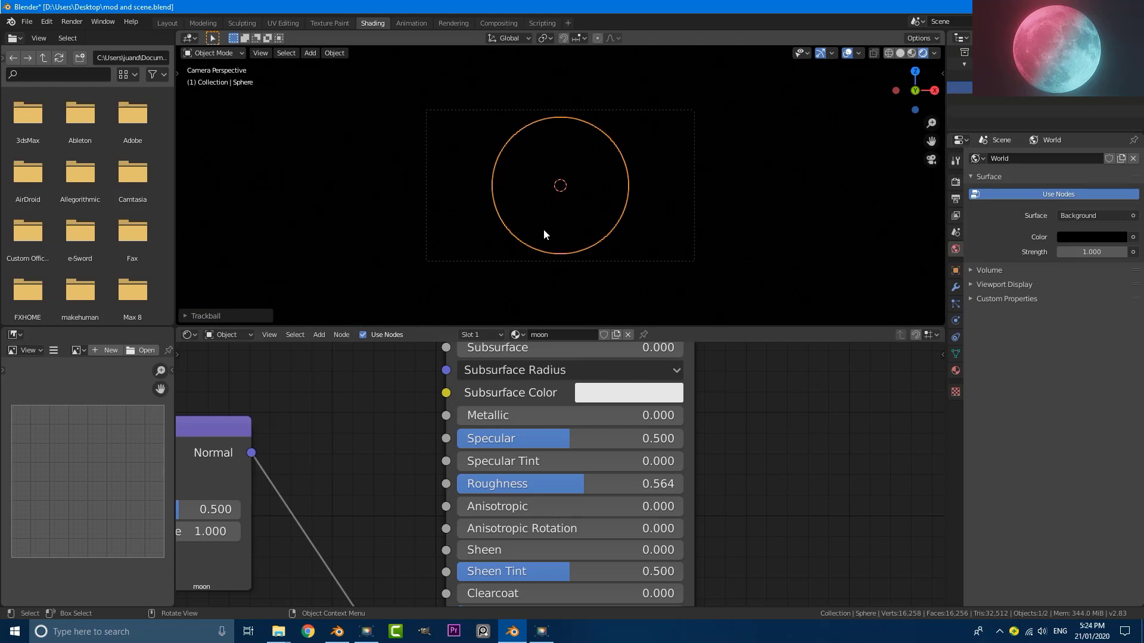
scroll(547, 230, "down", 1)
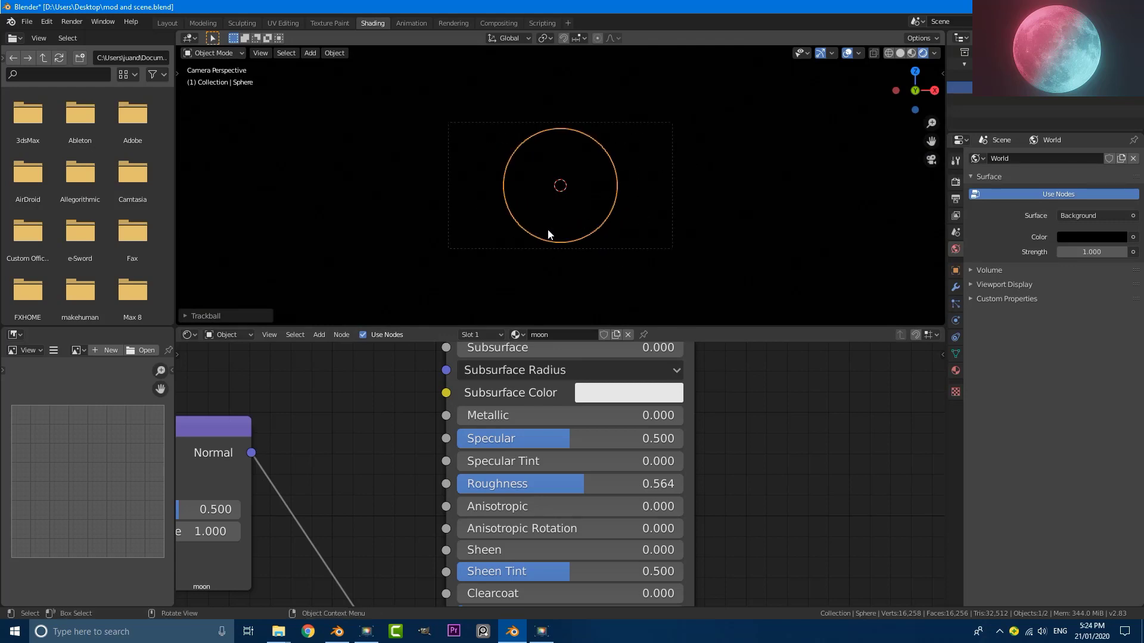
key("z")
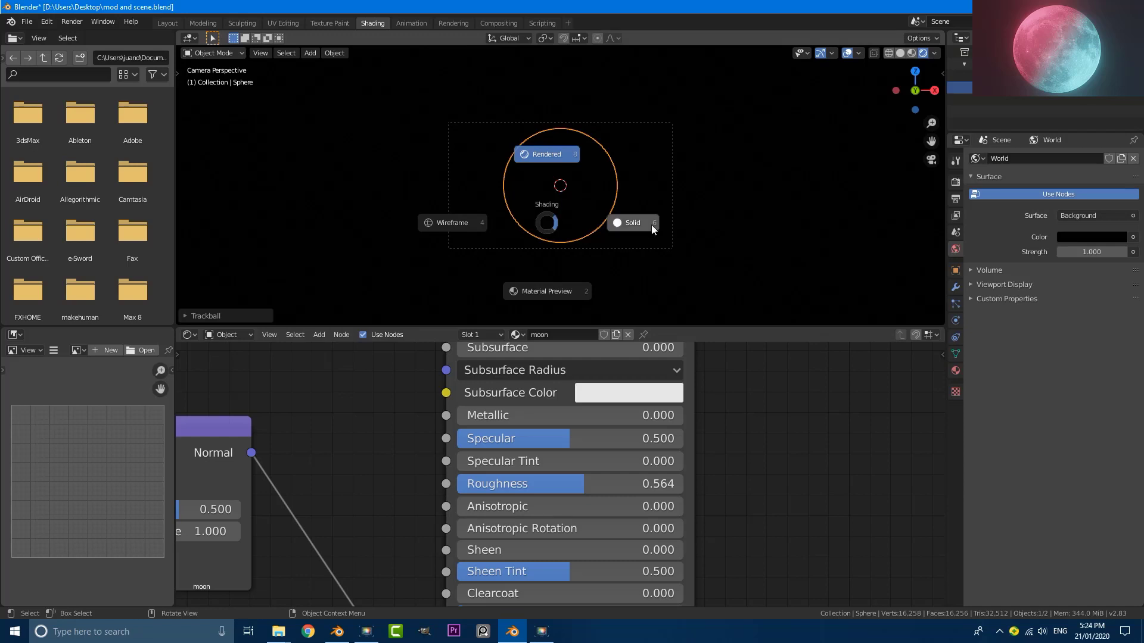
left_click(652, 224)
scroll(552, 206, "up", 3)
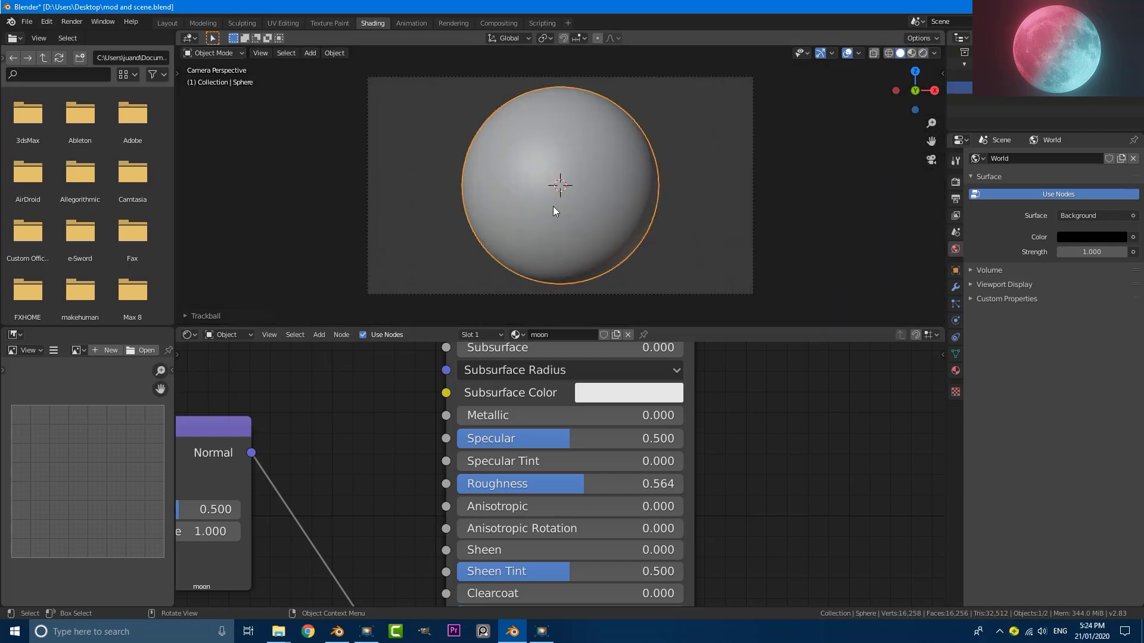
Step: Add a Point light and place it below-right of the moon in the Layout front view
key("shift+a")
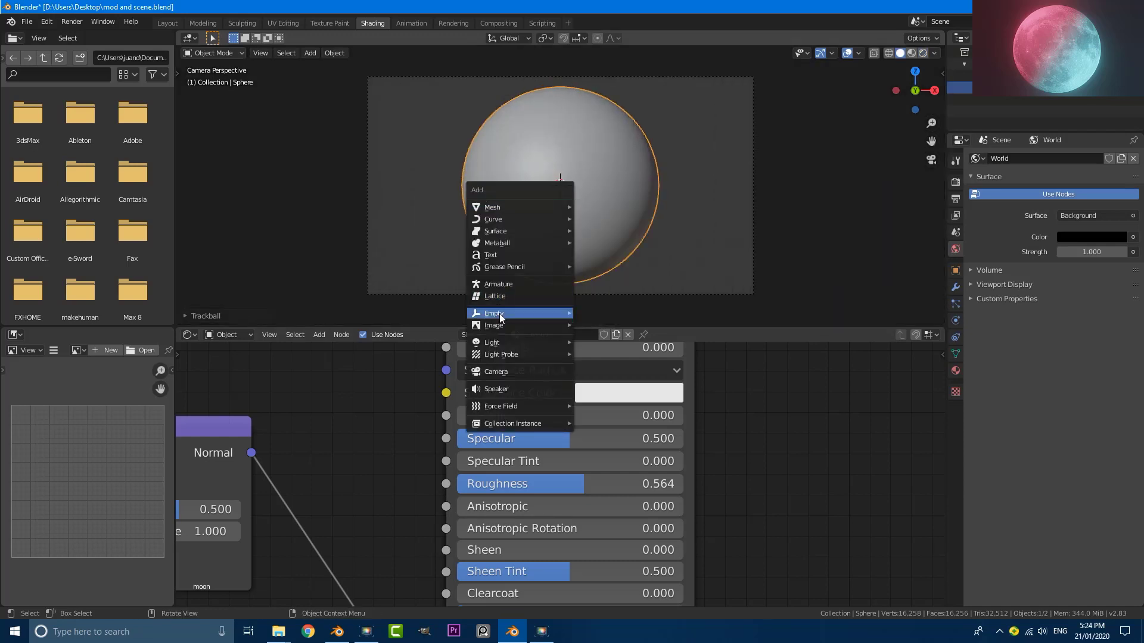
mouse_move(499, 342)
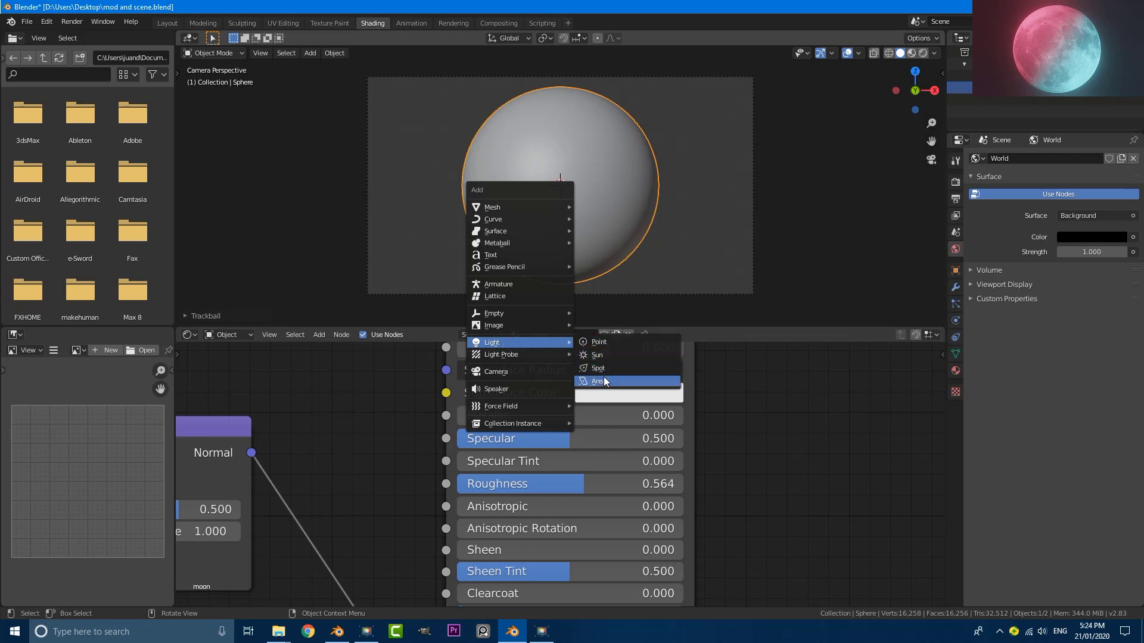
left_click(606, 345)
scroll(536, 229, "down", 4)
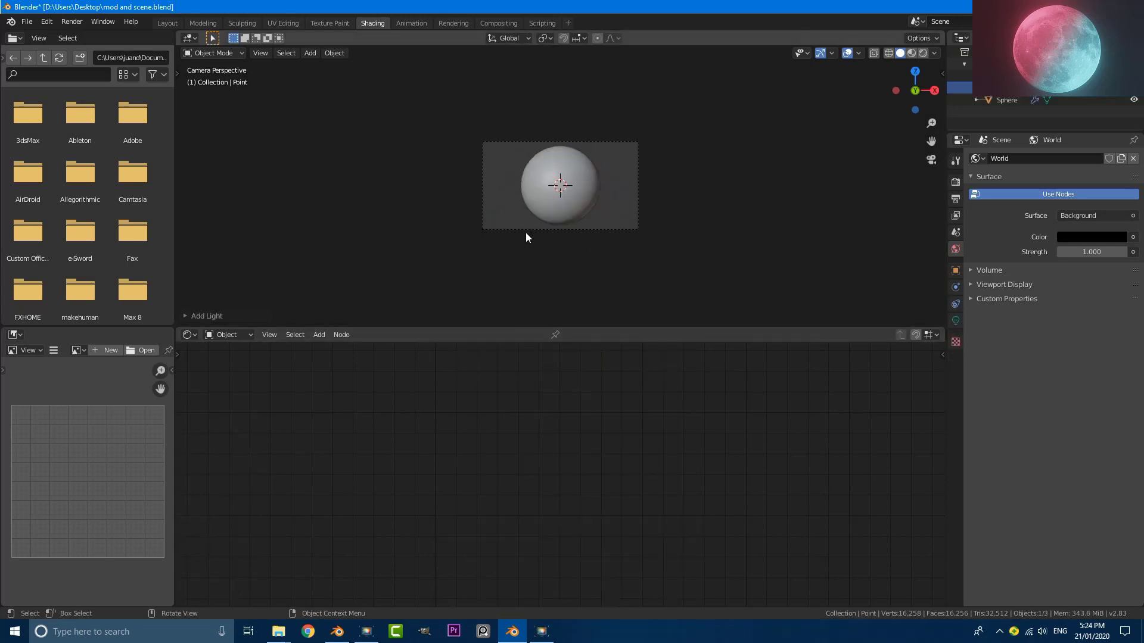
left_click(173, 23)
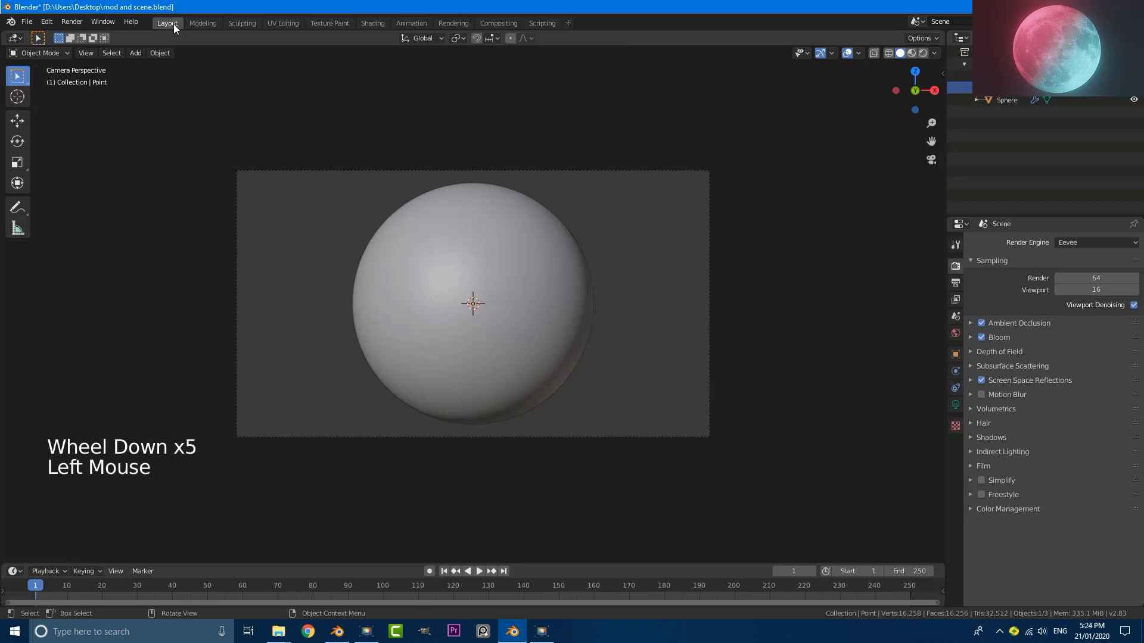
scroll(524, 346, "down", 5)
key("KP_1")
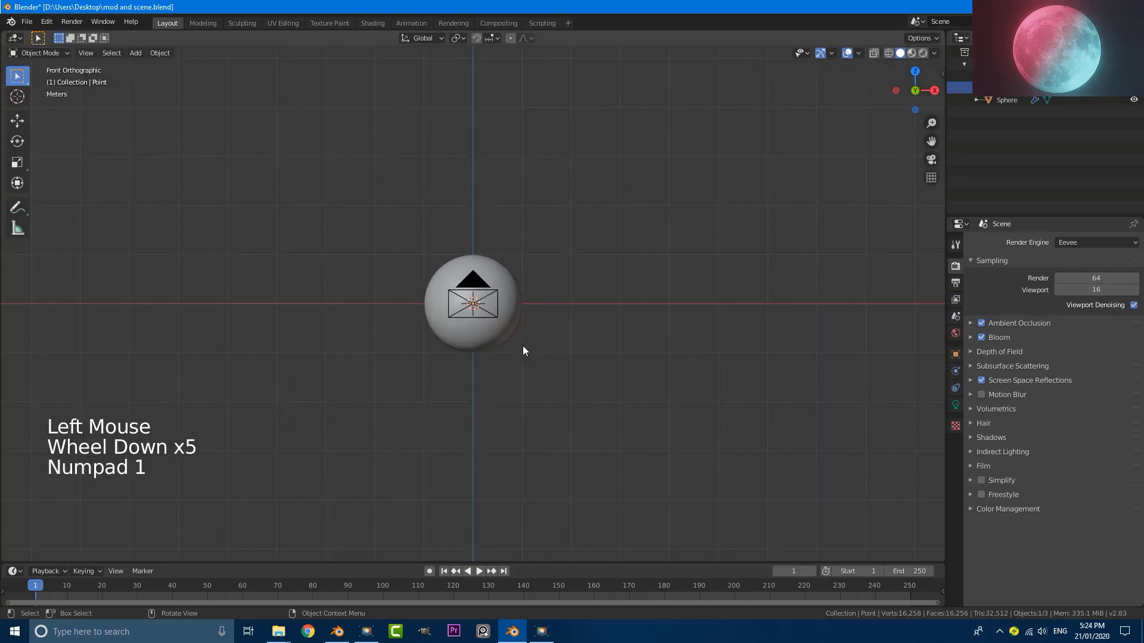
scroll(365, 304, "up", 5)
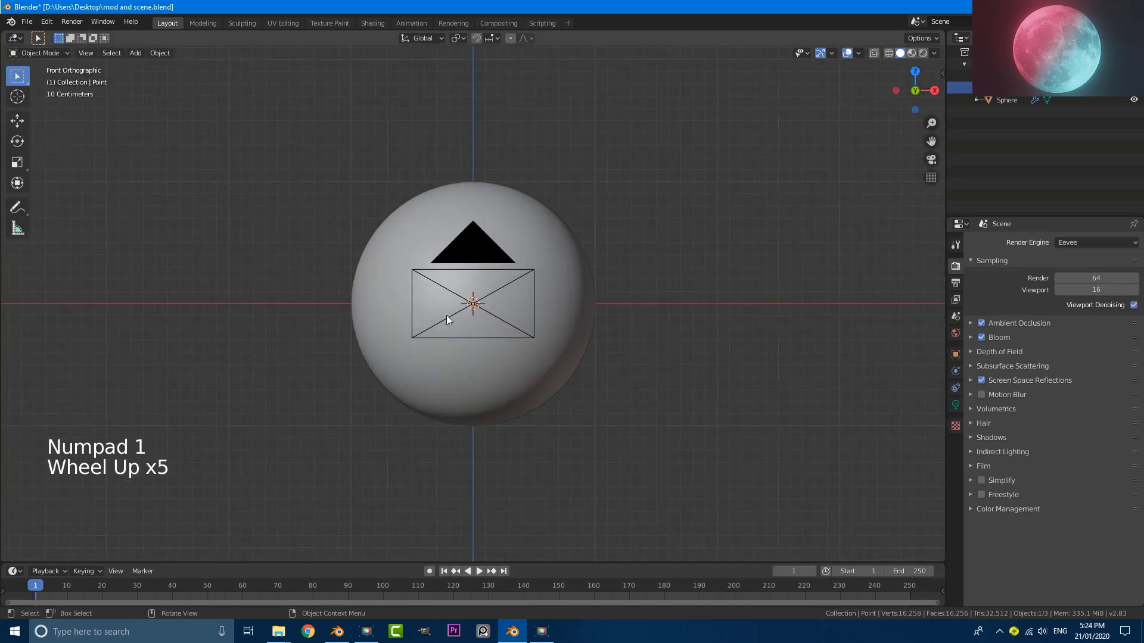
key("g")
left_click(638, 496)
Step: Enlarge the Point light's radius to 1.23 m
scroll(650, 476, "down", 5)
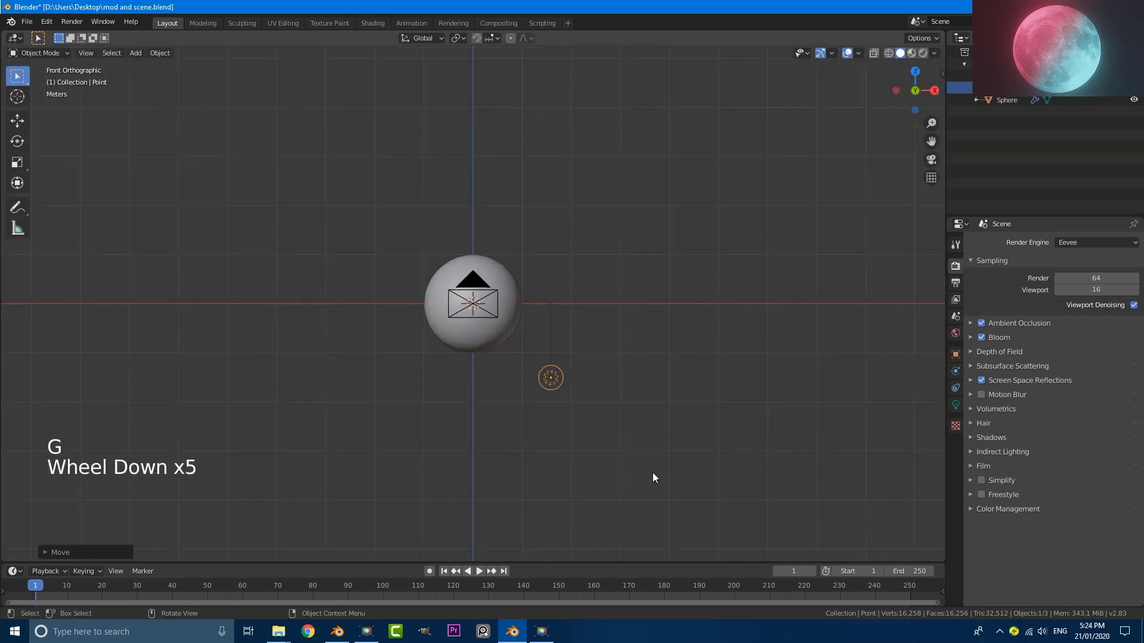
middle_click_drag(653, 473, 614, 446, "shift")
scroll(612, 443, "up", 3)
scroll(649, 476, "up", 1)
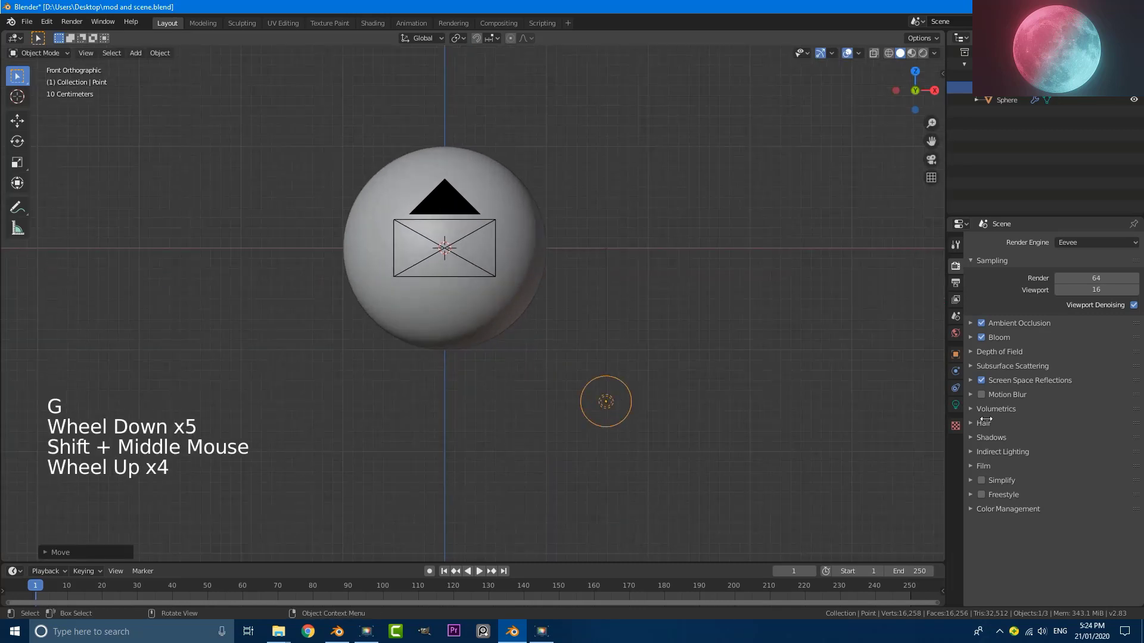
left_click(954, 408)
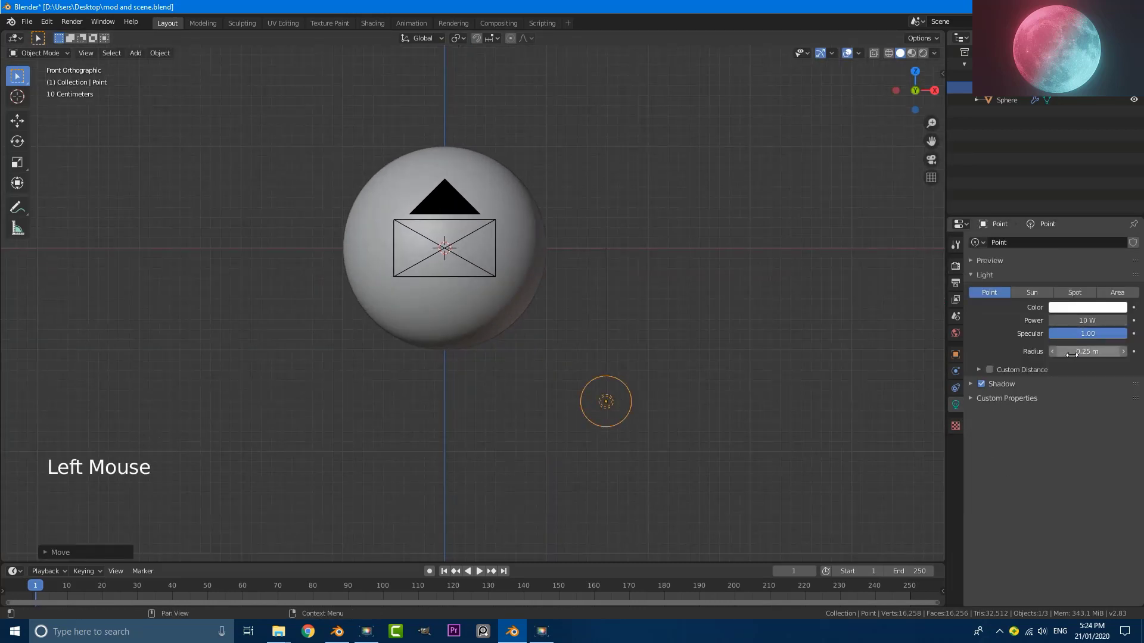
mouse_move(1071, 354)
left_mouse_down()
mouse_move(1108, 355)
mouse_move(1083, 356)
left_mouse_up()
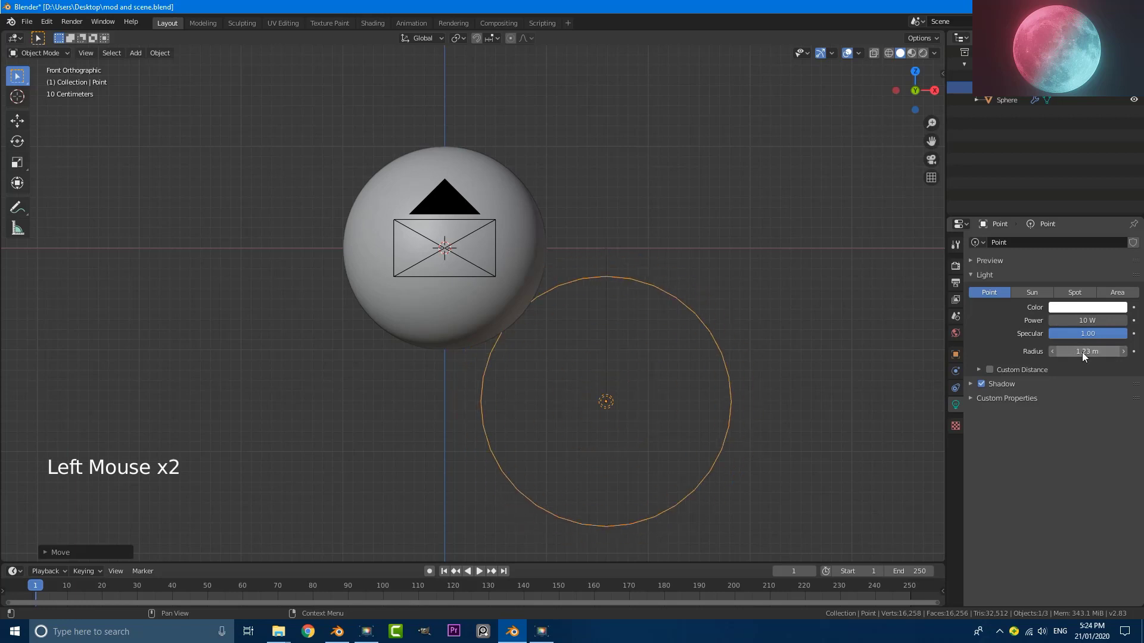
scroll(432, 298, "down", 3)
scroll(554, 352, "up", 1)
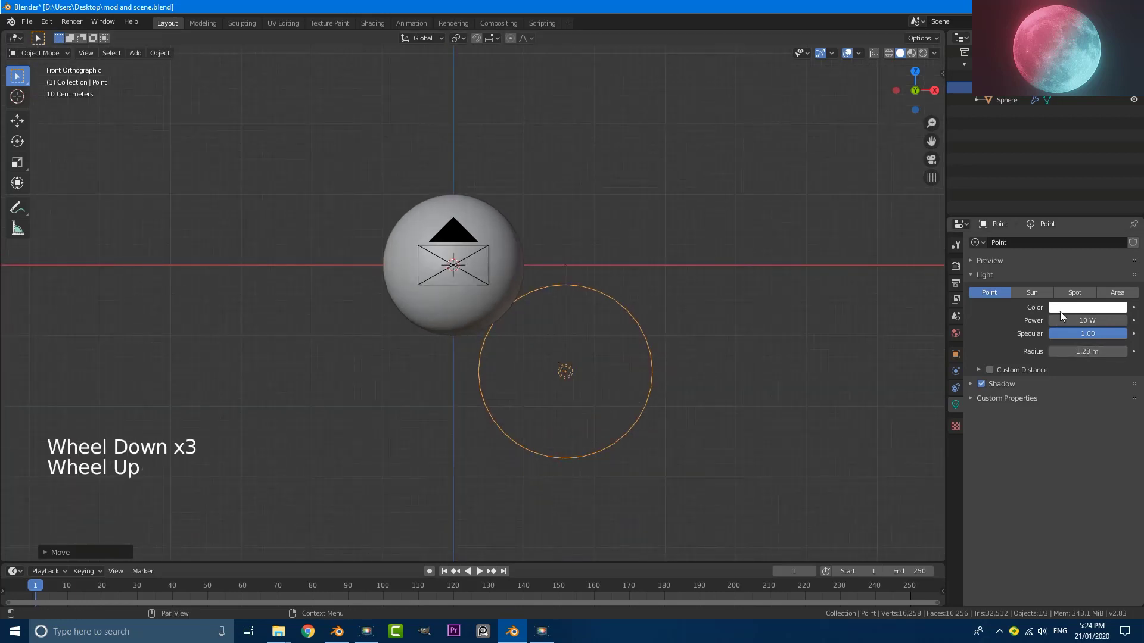
Step: From the camera view, raise the Point light's power to about 128.3 W
scroll(484, 282, "up", 1)
key("KP_0")
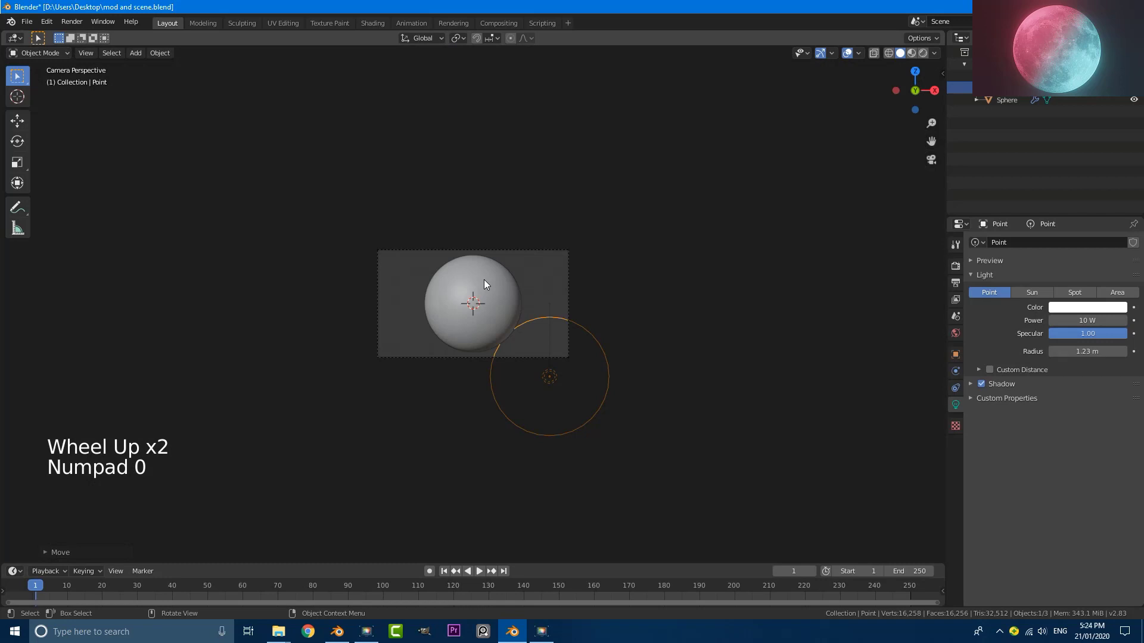
scroll(484, 284, "up", 2)
key("z")
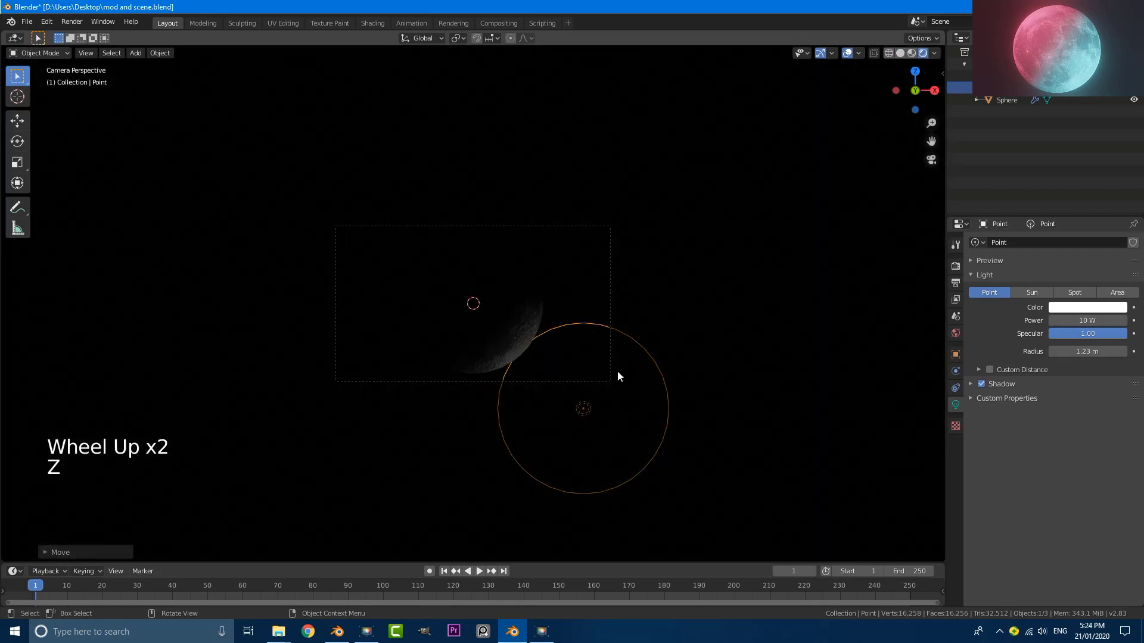
scroll(617, 376, "up", 3)
left_click_drag(1072, 321, 1078, 320)
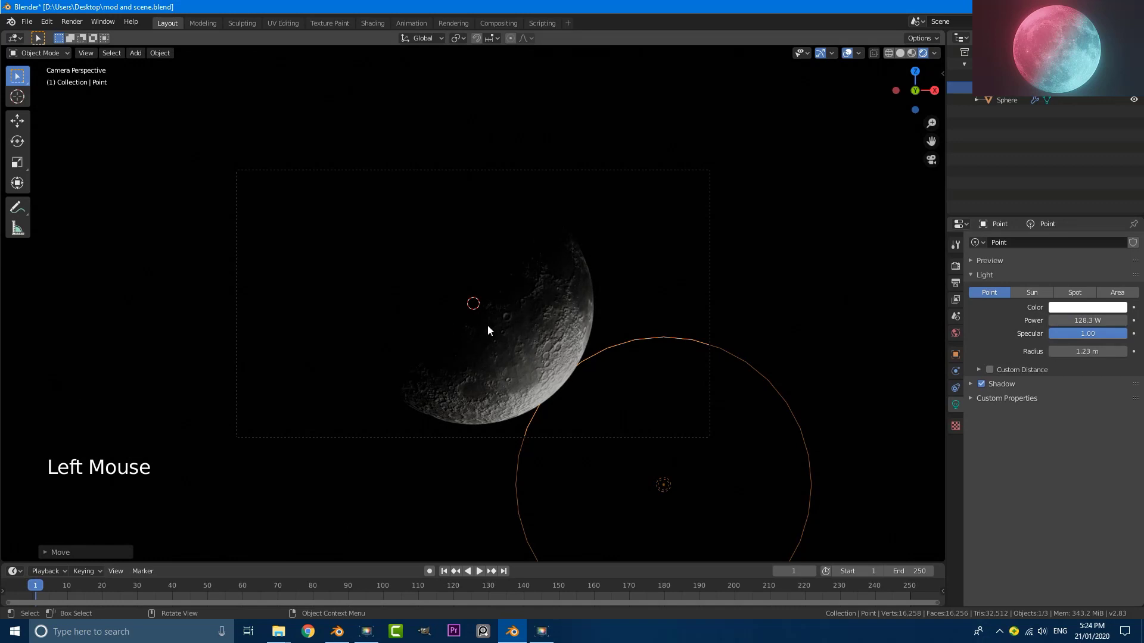
Step: Tint the Point light pink
scroll(487, 324, "down", 4)
left_click(1067, 307)
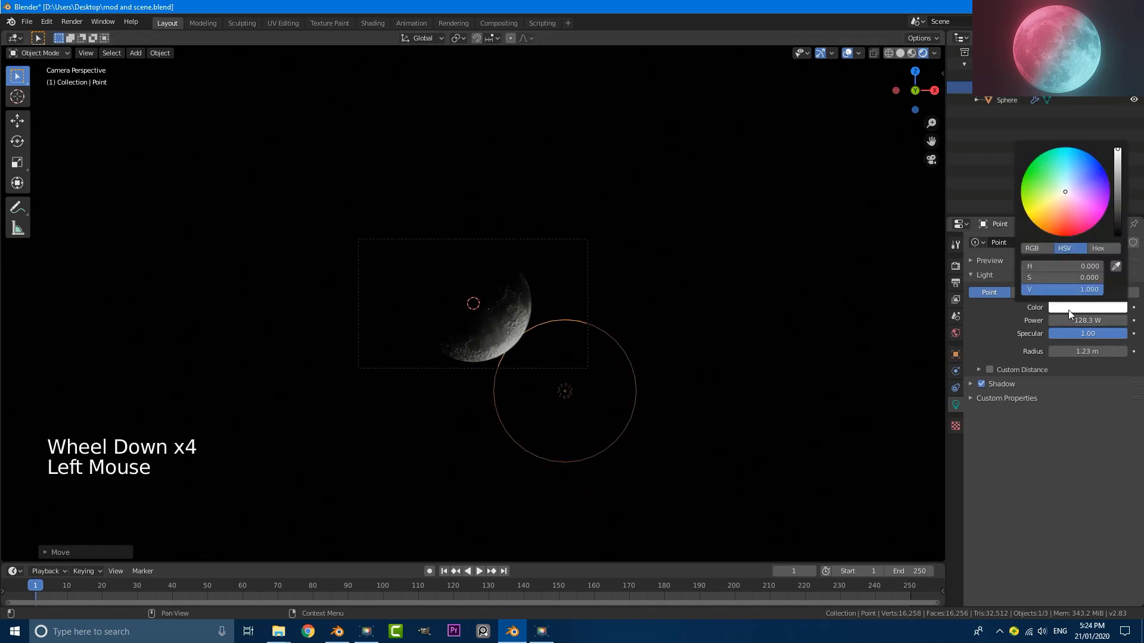
left_click_drag(1079, 216, 1072, 218)
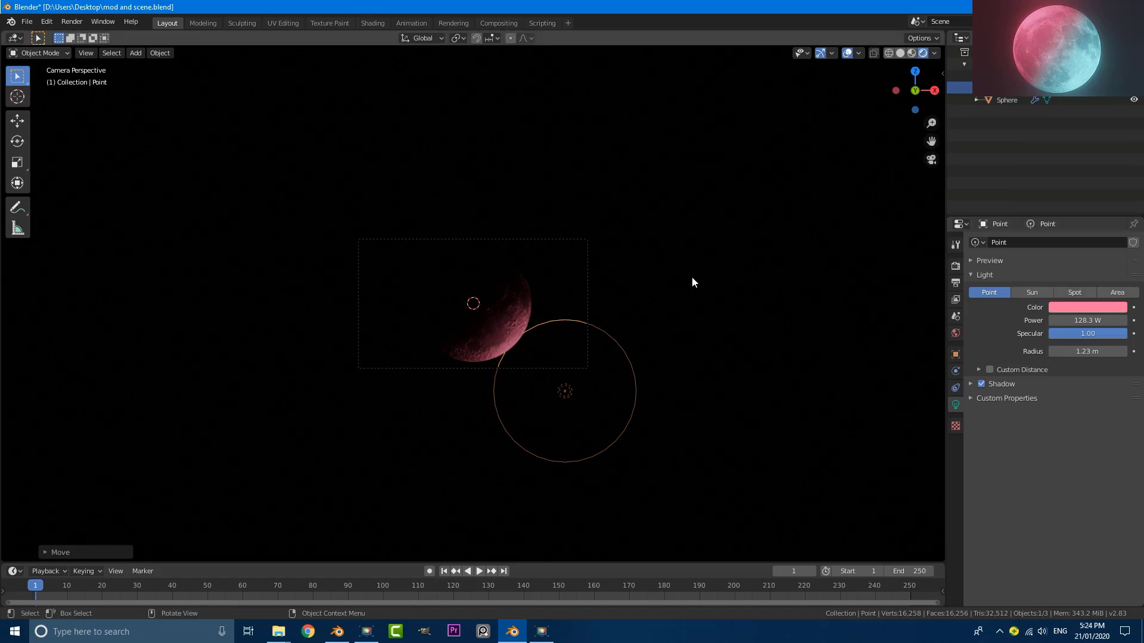
Step: From top view, move the light further along the Y axis
key("KP_7")
scroll(518, 308, "down", 3)
key("g")
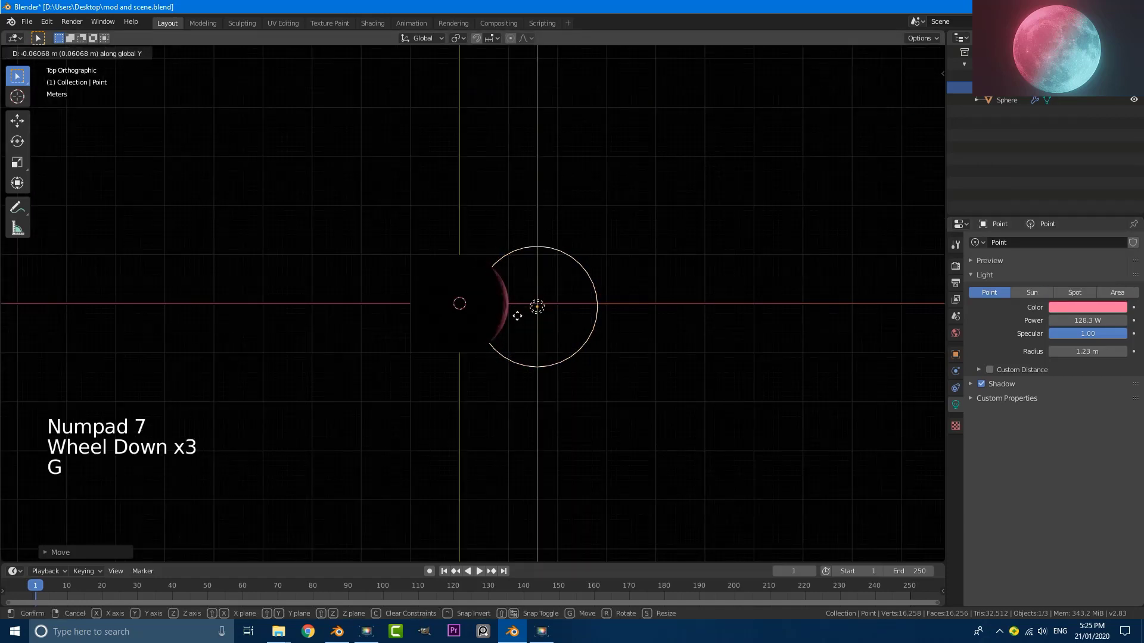
left_click(524, 388)
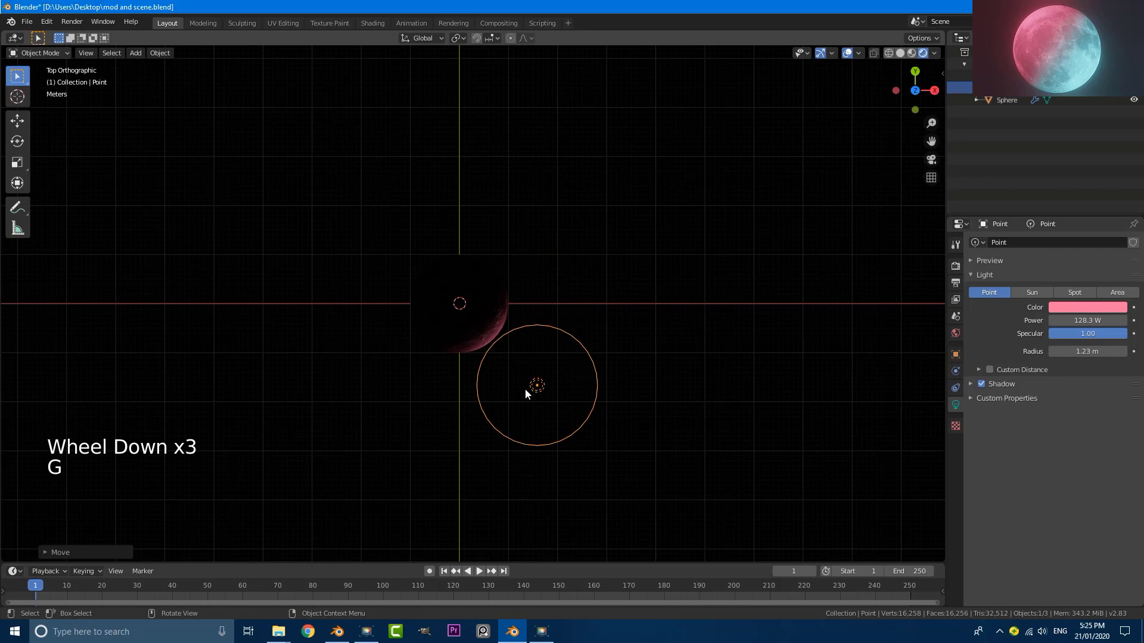
Step: Duplicate the point light as Point.001 and place it above-left of the moon
key("KP_1")
scroll(524, 391, "up", 3)
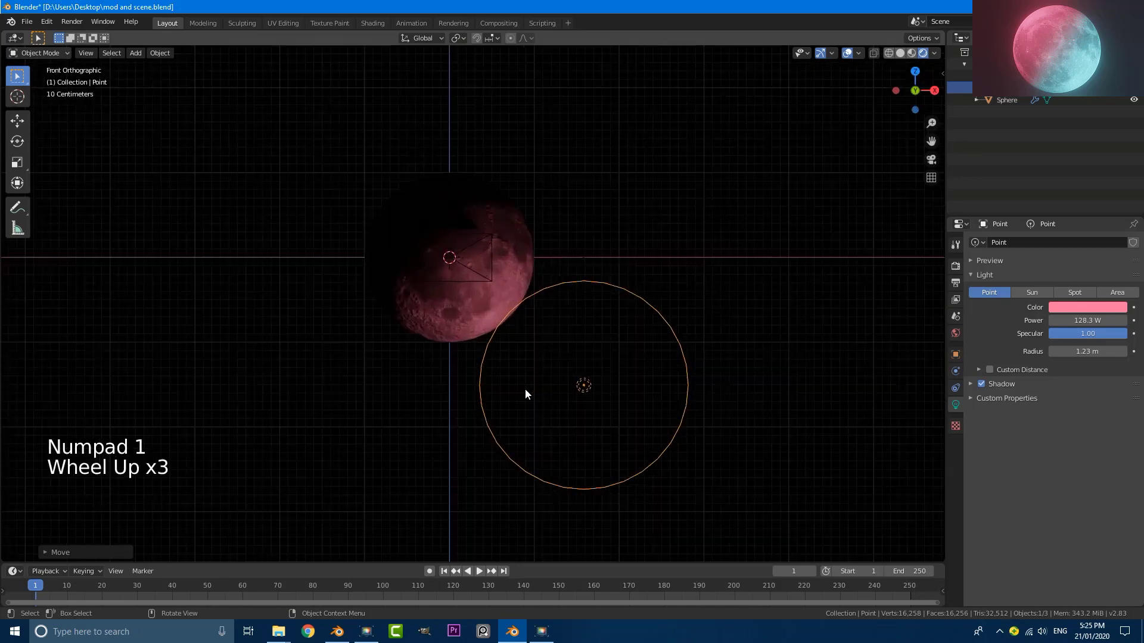
key("shift+d")
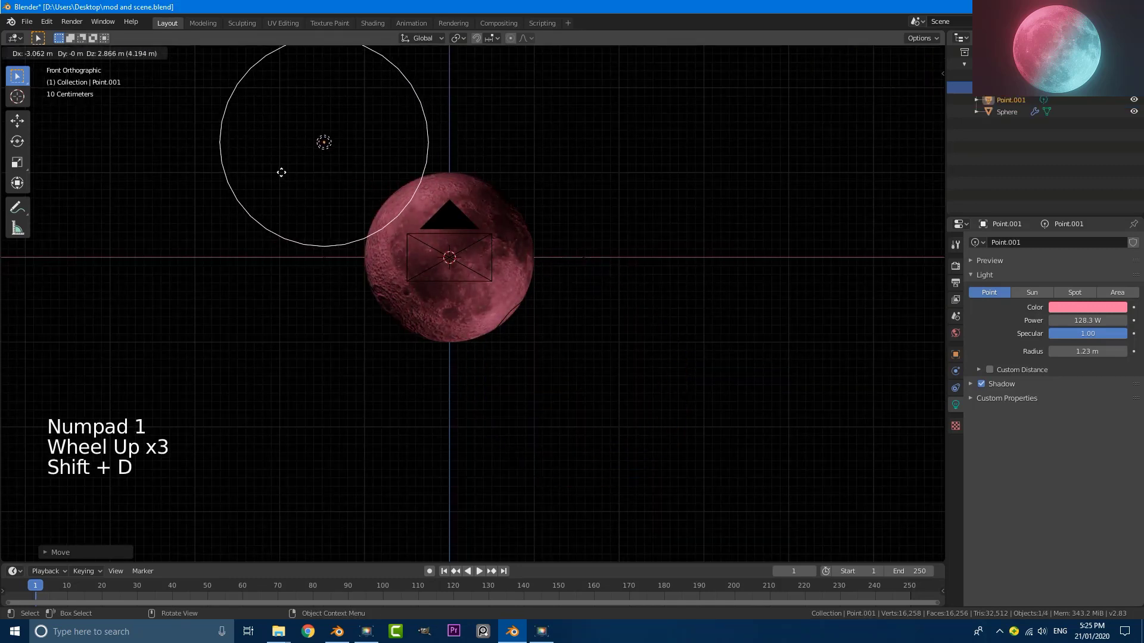
left_click(277, 162)
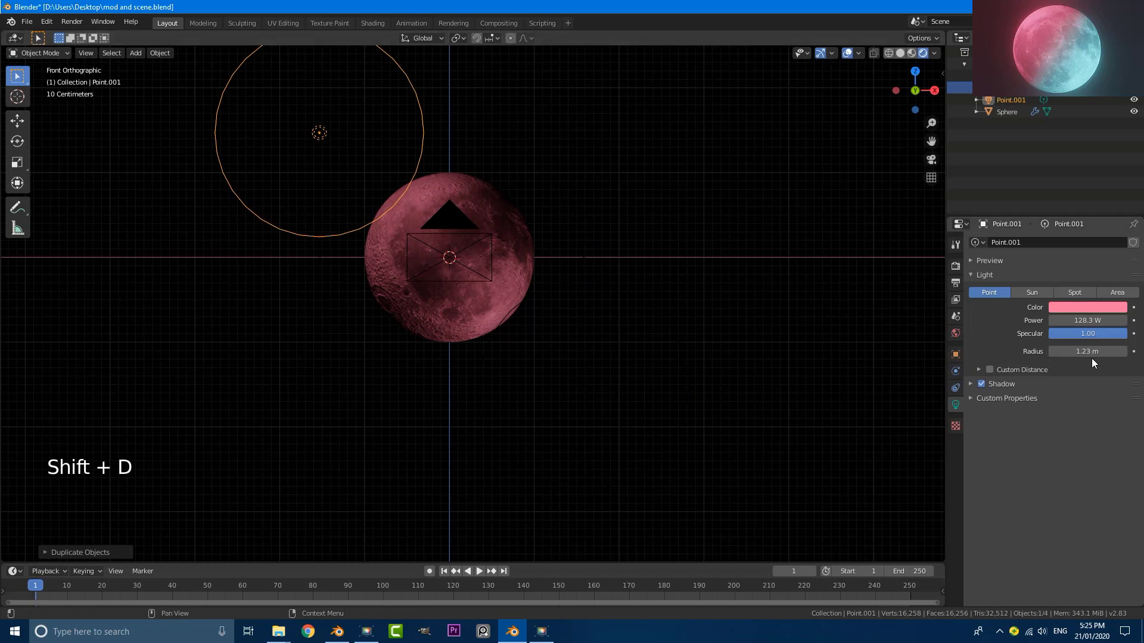
Step: Make Point.001 shine cyan and check the moon through the camera
left_click(1060, 306)
left_click_drag(1072, 214, 1070, 163)
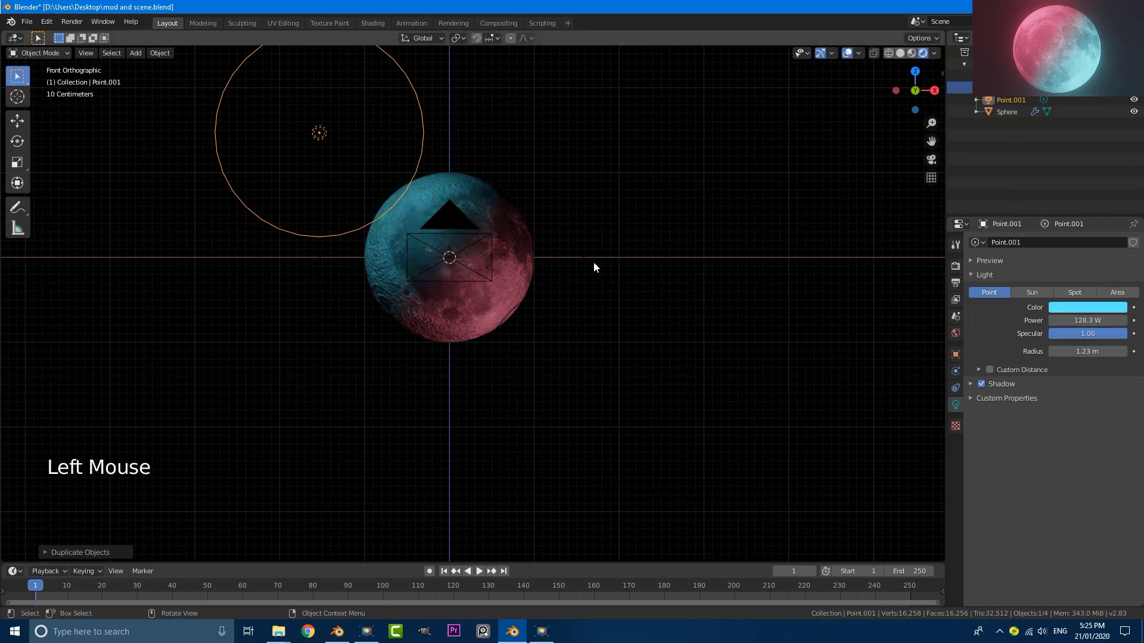
scroll(593, 262, "down", 1)
key("KP_0")
scroll(585, 277, "up", 6)
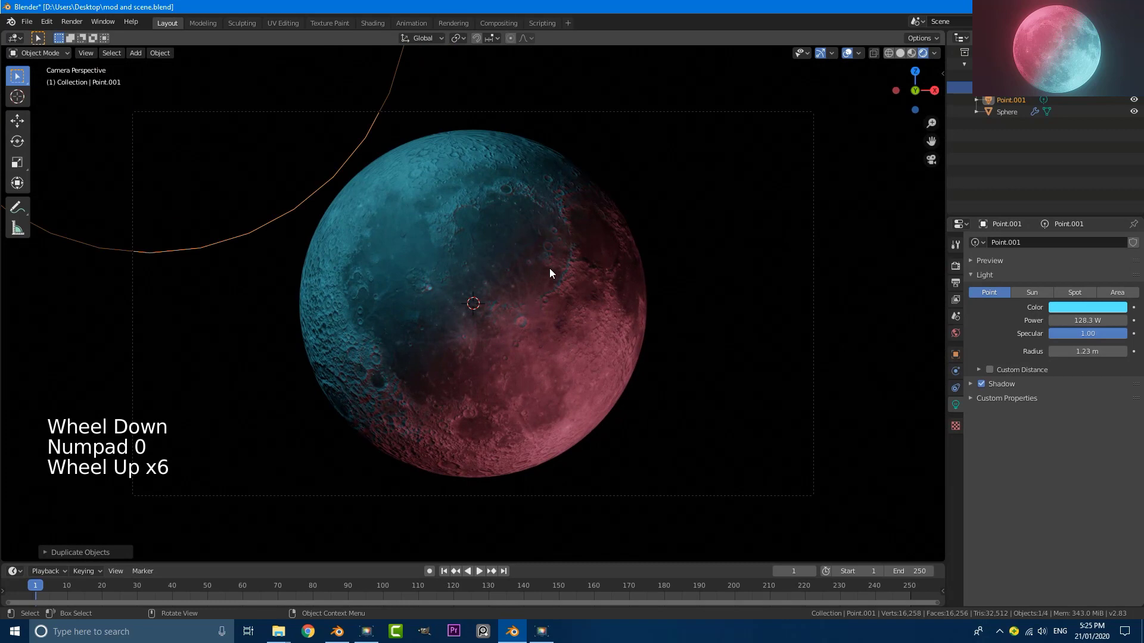
Step: Enable Eevee Bloom with Threshold 0, Radius 7.246 and Intensity 0.095
left_click(956, 267)
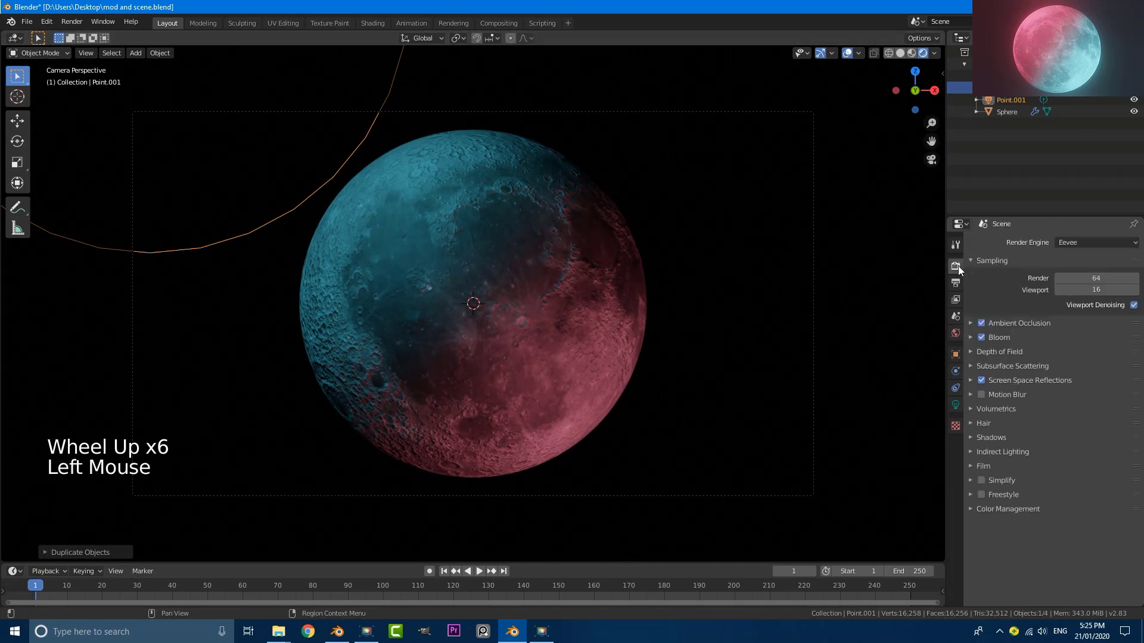
left_click(970, 338)
left_click_drag(1099, 354, 1052, 355)
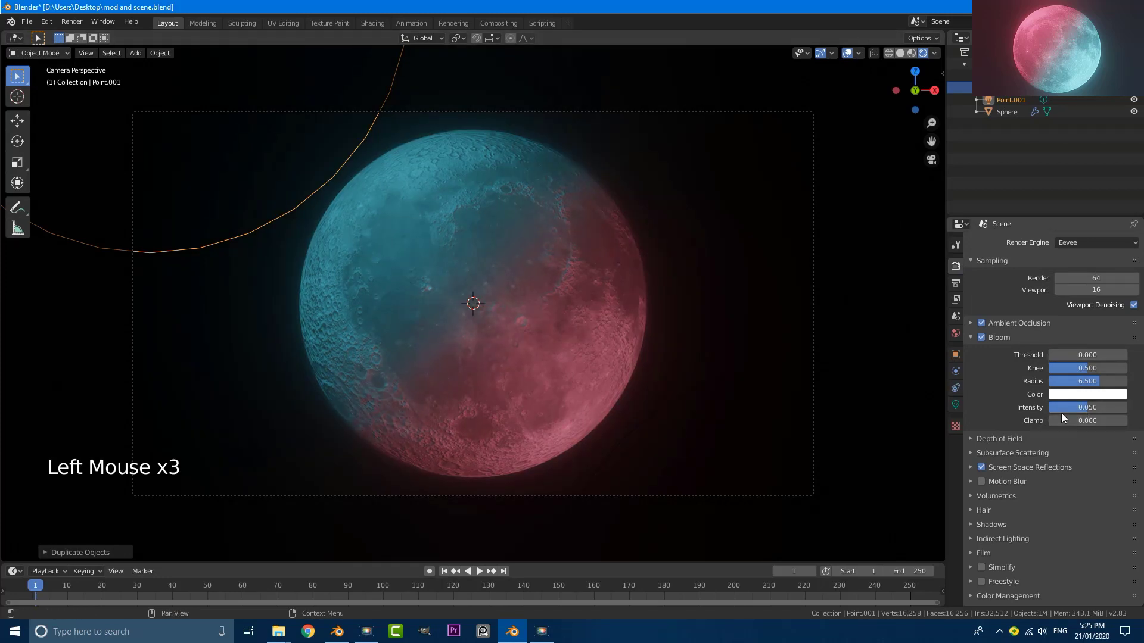
left_click_drag(1060, 411, 1094, 383)
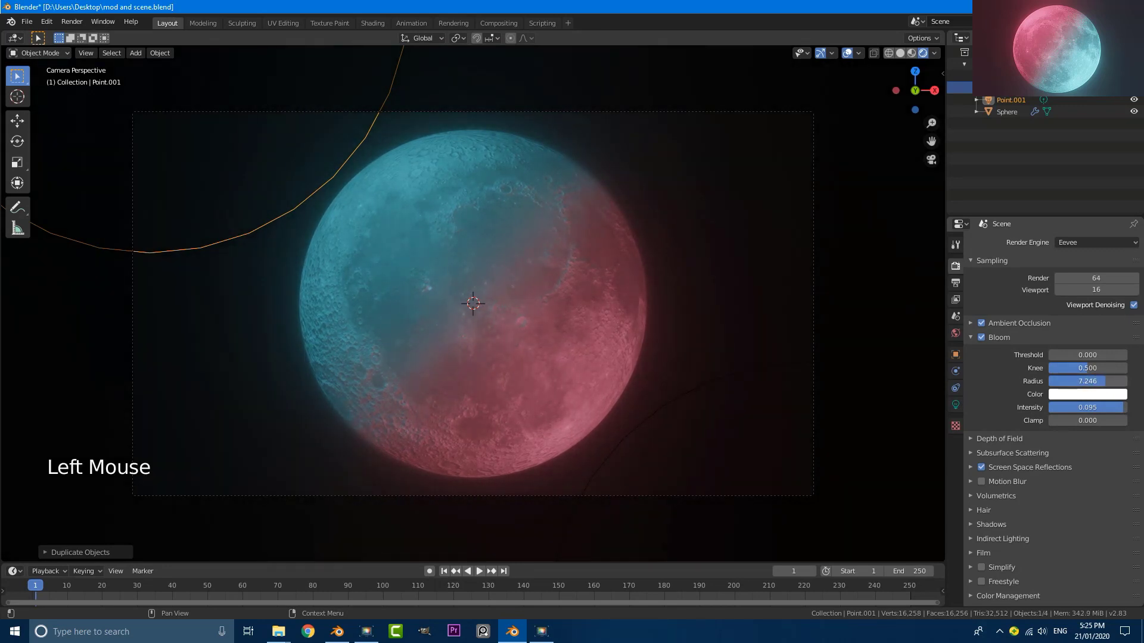
scroll(549, 304, "down", 5)
scroll(388, 220, "up", 5)
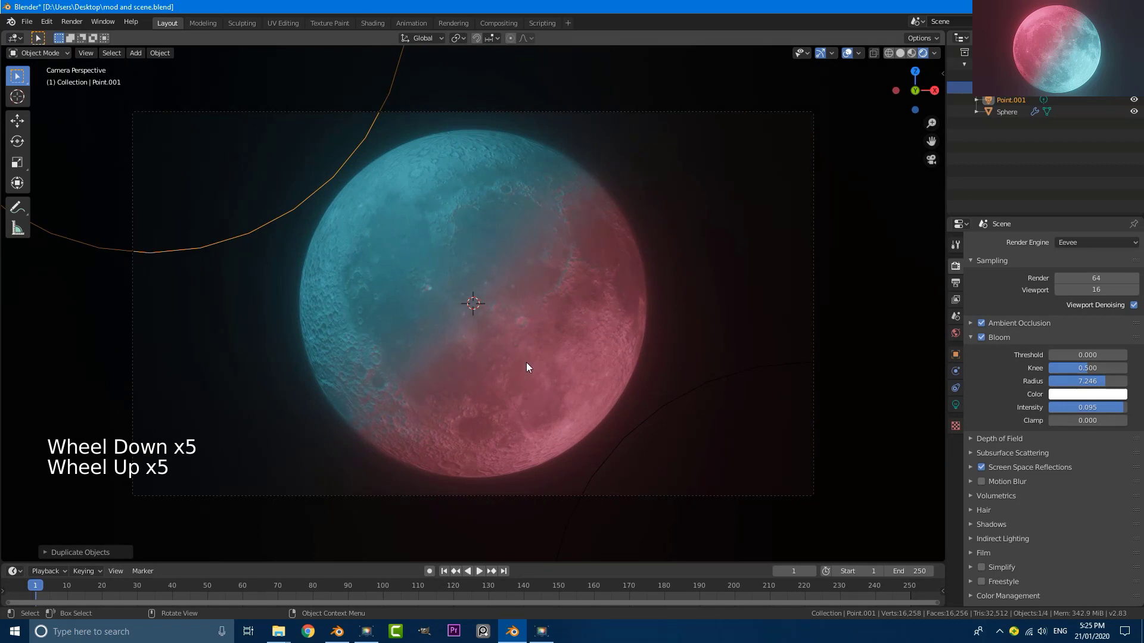
left_click(517, 184)
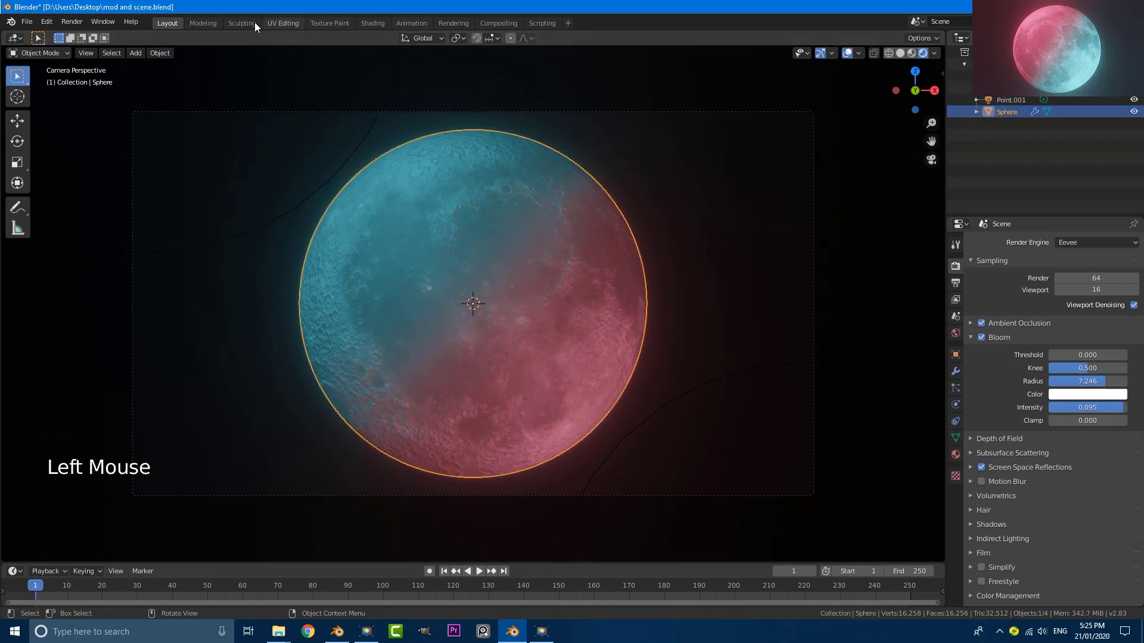
Step: In the Shading workspace, view the moon through the camera in Rendered shading
left_click(369, 24)
scroll(417, 477, "down", 3)
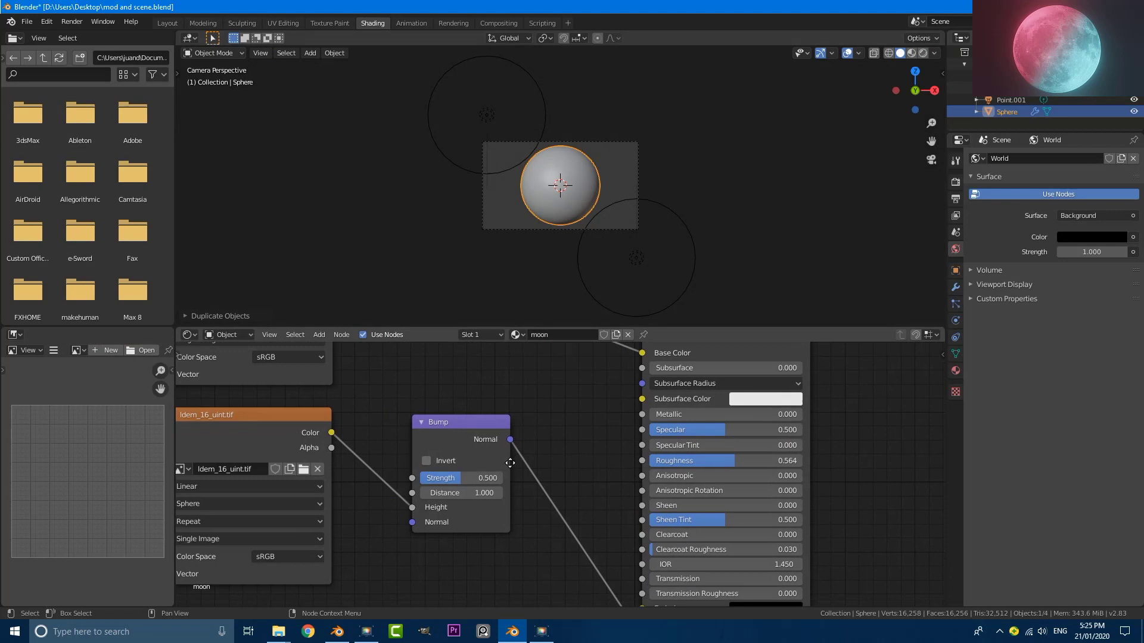
scroll(435, 453, "up", 3)
middle_click_drag(524, 179, 566, 175)
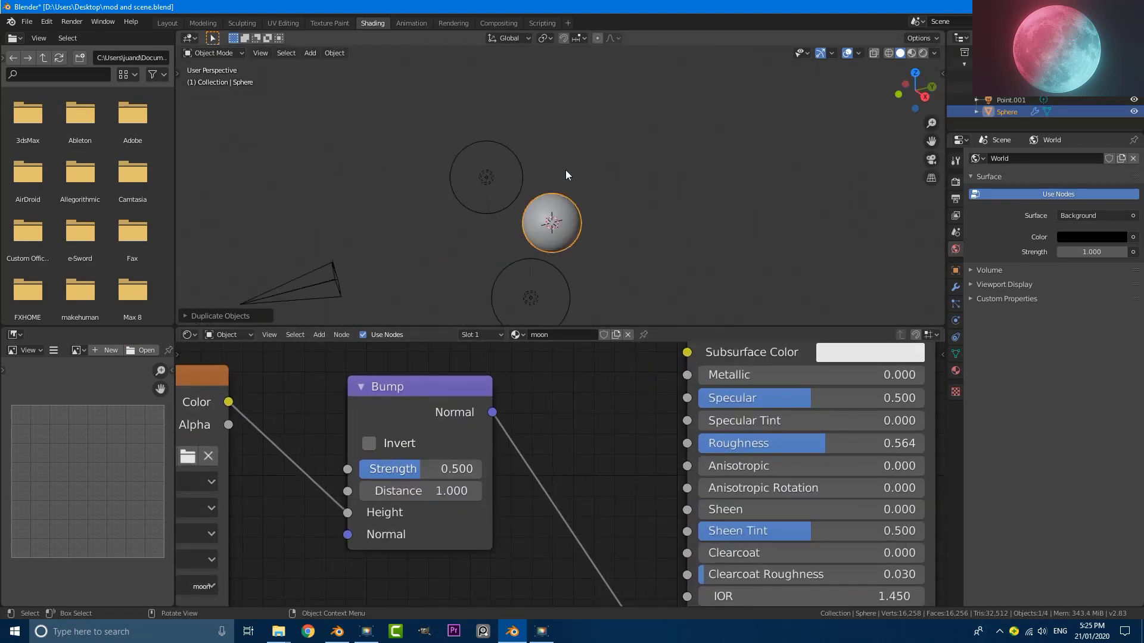
key("KP_0")
key("z")
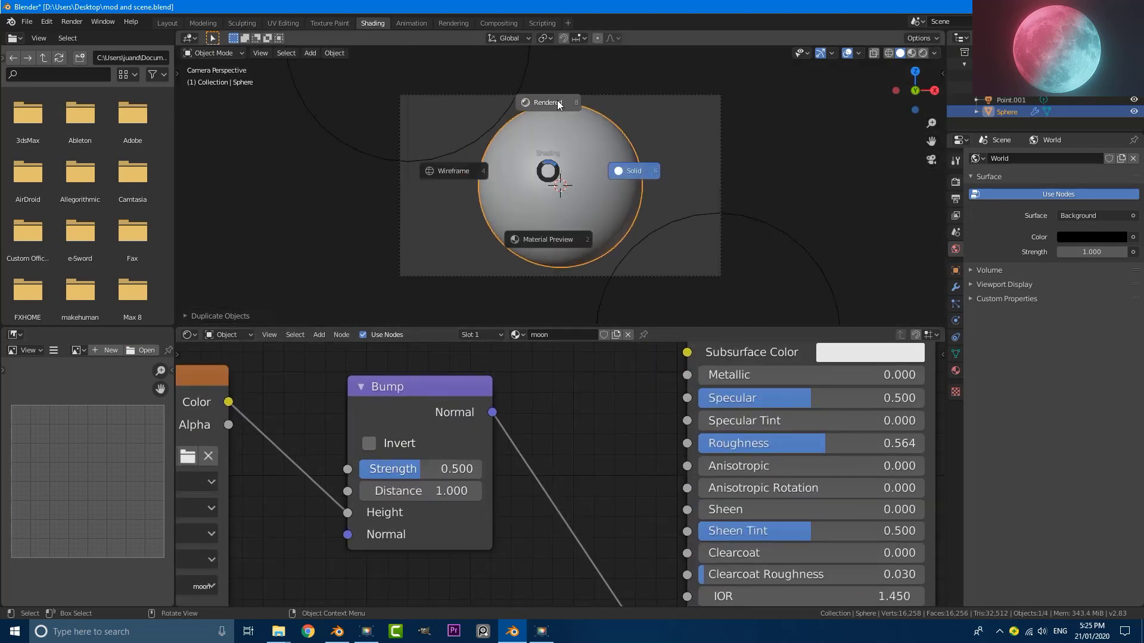
left_click(559, 105)
scroll(453, 471, "up", 2)
Step: Set the Bump node Strength to 1.0 and Distance to 2.6 for deeper craters
left_click_drag(458, 471, 542, 460)
scroll(585, 222, "up", 5)
left_click_drag(441, 492, 495, 492)
scroll(603, 213, "down", 4)
left_click(671, 203)
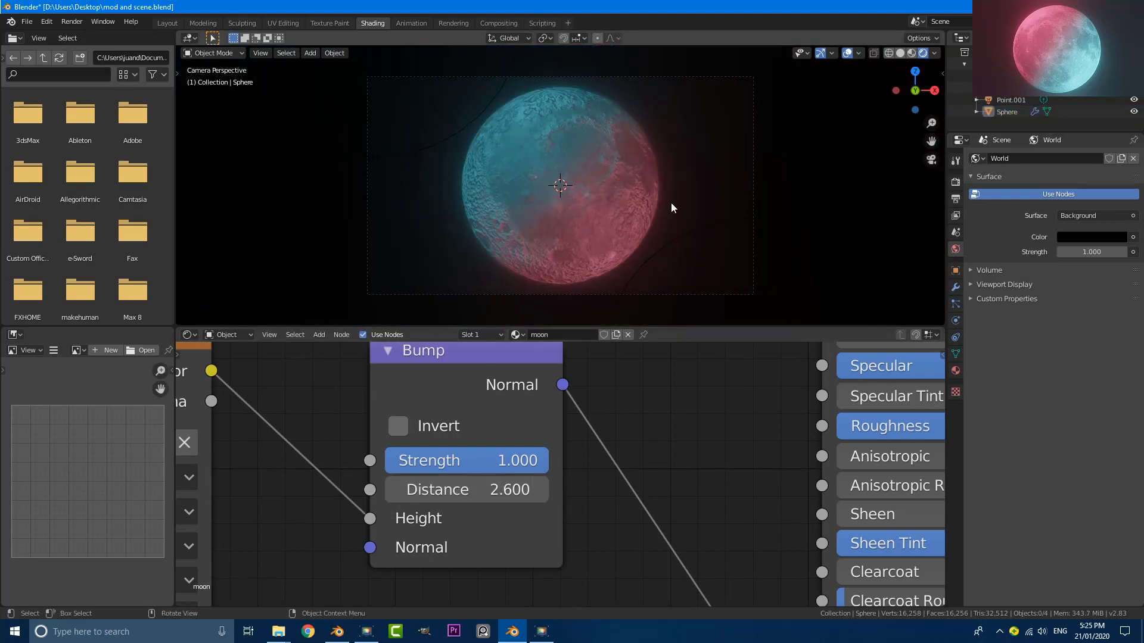
Step: Maximize the 3D view and trackball-rotate the moon so a different cratered face shows
key("ctrl+space")
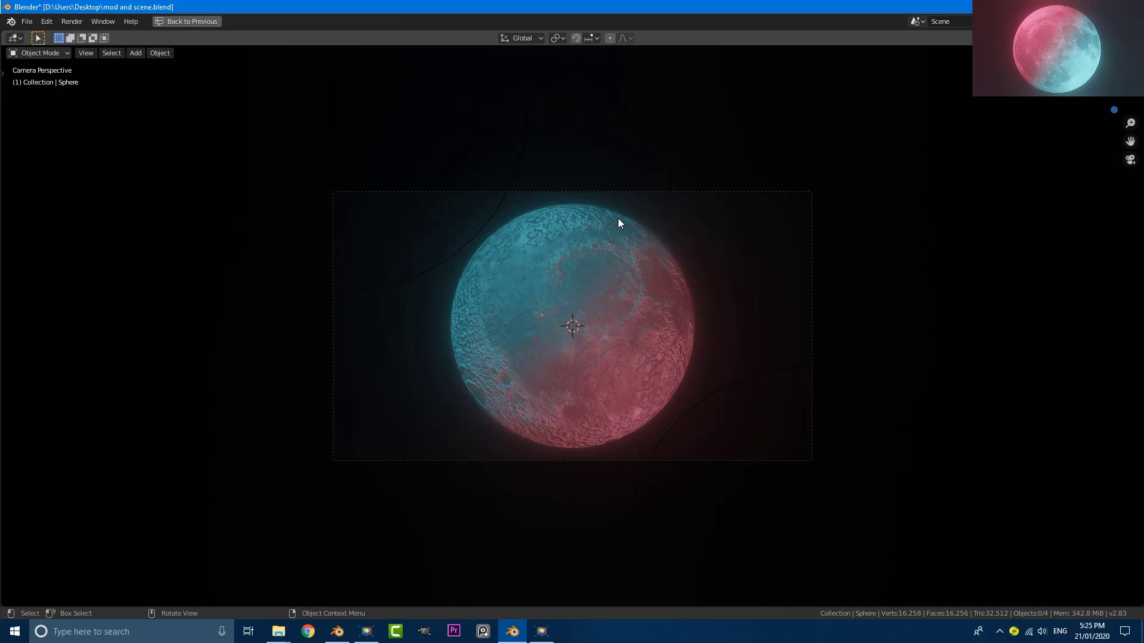
scroll(617, 218, "up", 3)
left_click(630, 344)
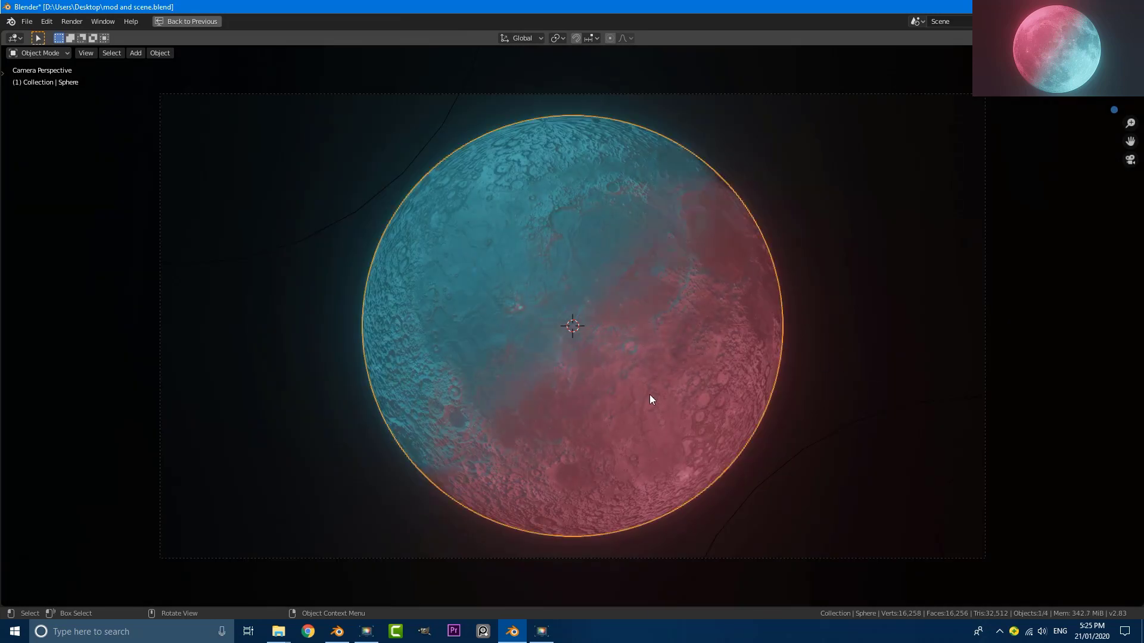
key("r")
key("r")
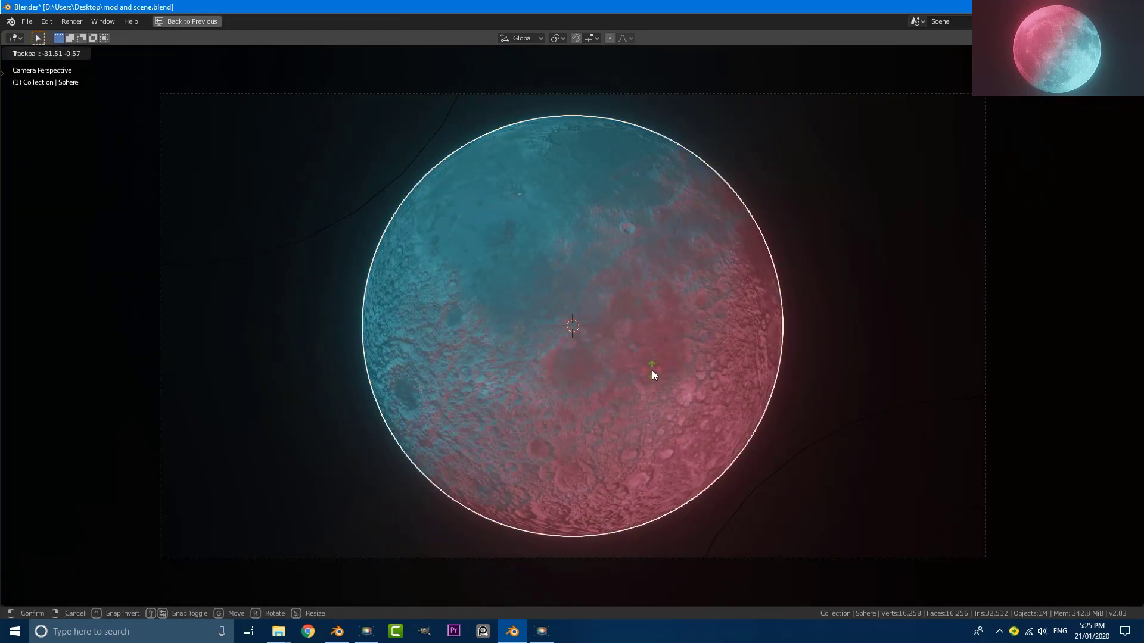
left_click(654, 372)
scroll(804, 377, "down", 4)
left_click(855, 352)
scroll(850, 344, "up", 3)
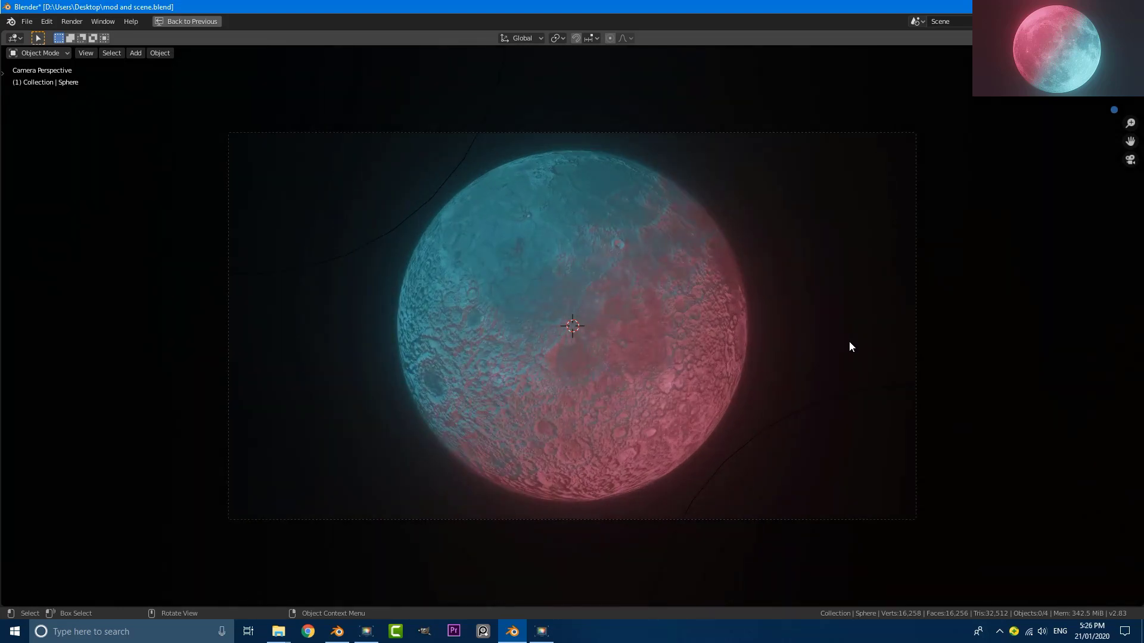
Step: Render the final still image of the moon from the camera
left_click(72, 22)
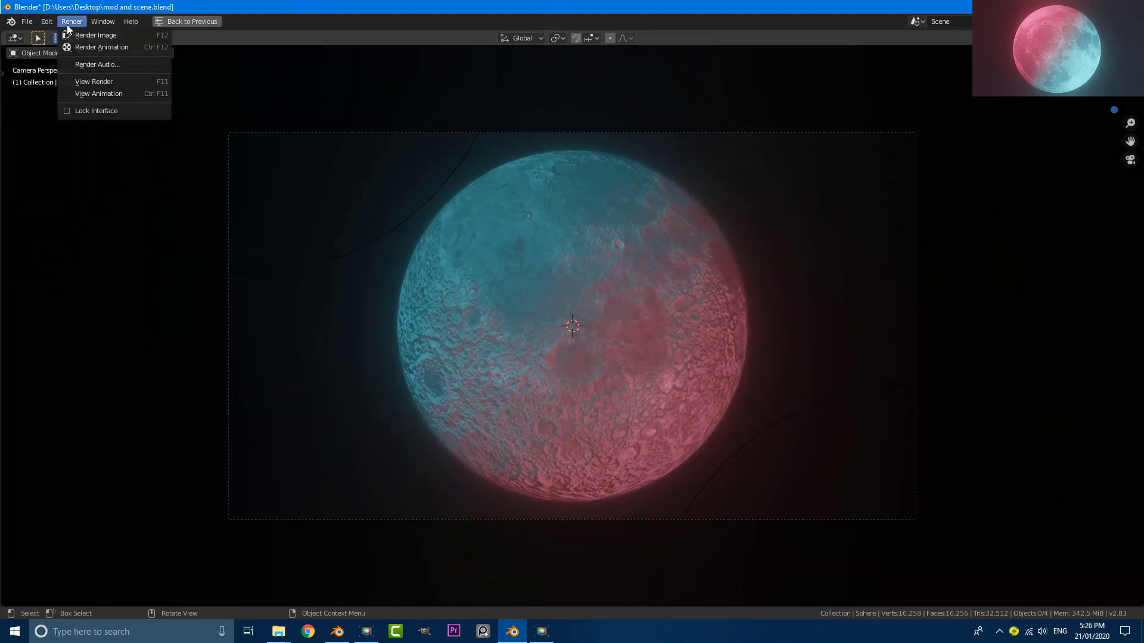
left_click(87, 34)
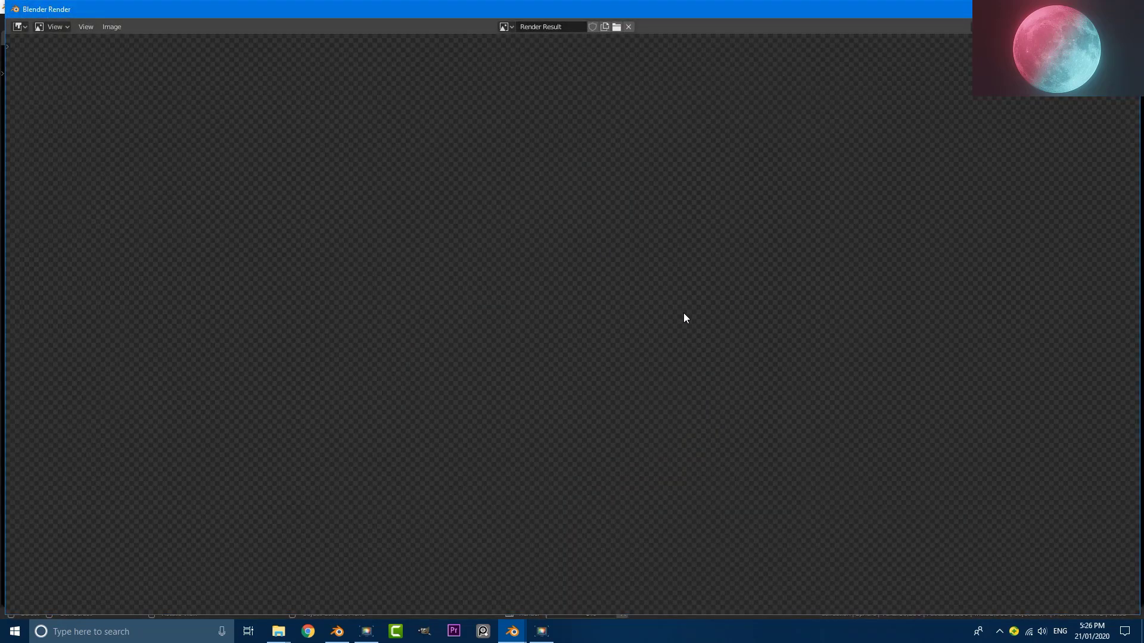